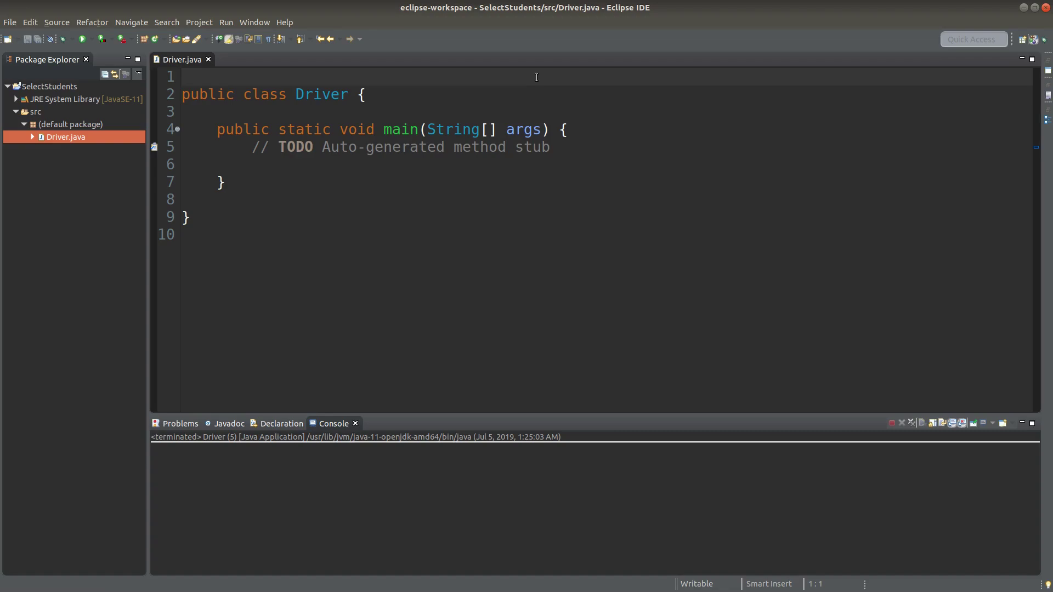
- Add the java.util.Scanner import and replace the TODO with a prompt printing "Enter number of students:"
key(Return)
key(Return)
key(Up)
text(imp)
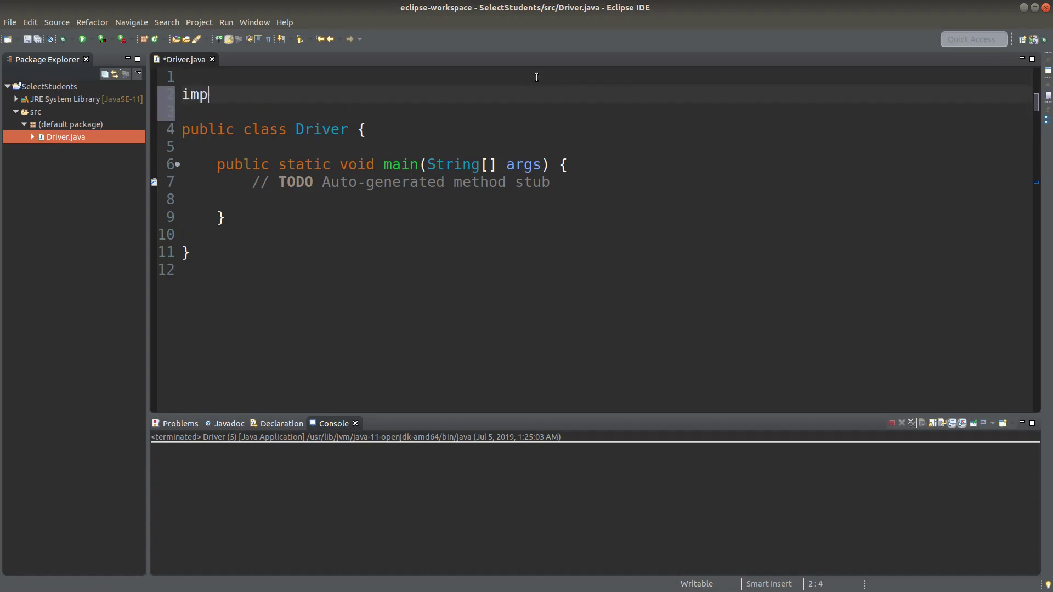
text(ort jav)
text(a.util.Scanner;)
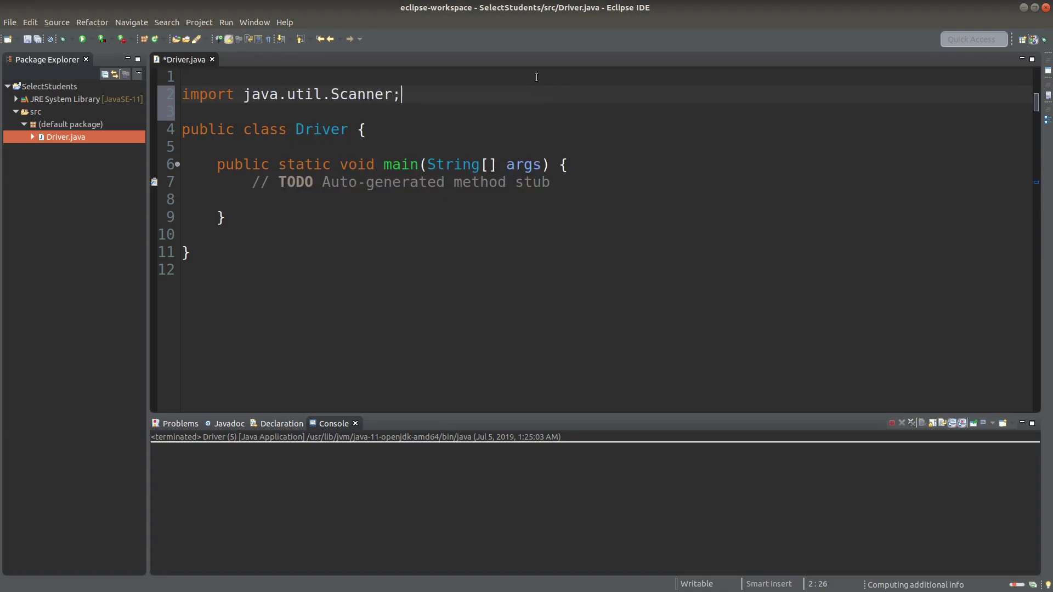
key(Down)
key(Down)
key(Down)
key(Down)
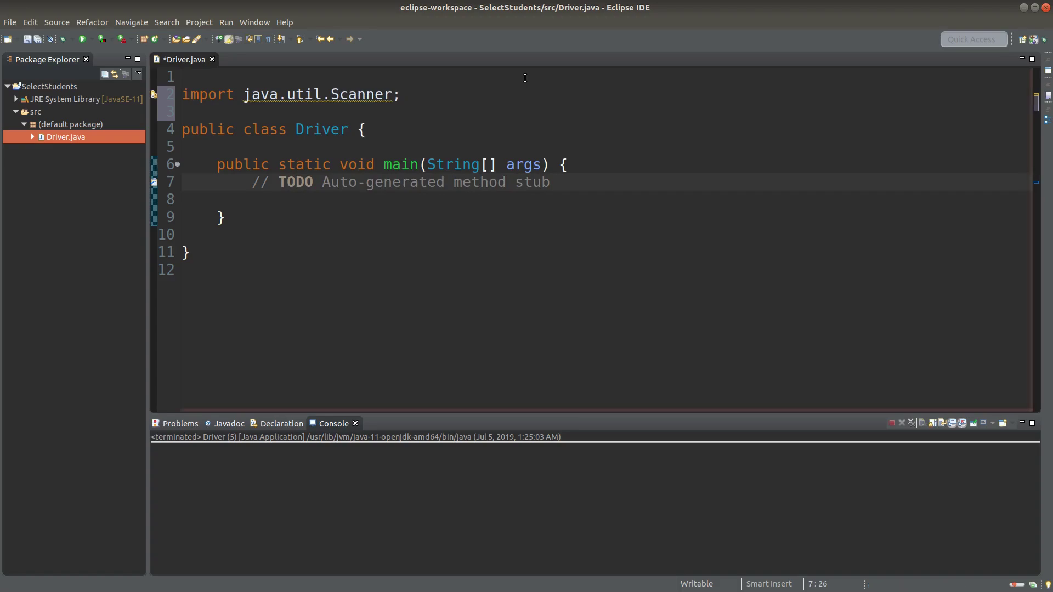
drag(550, 182, 251, 182)
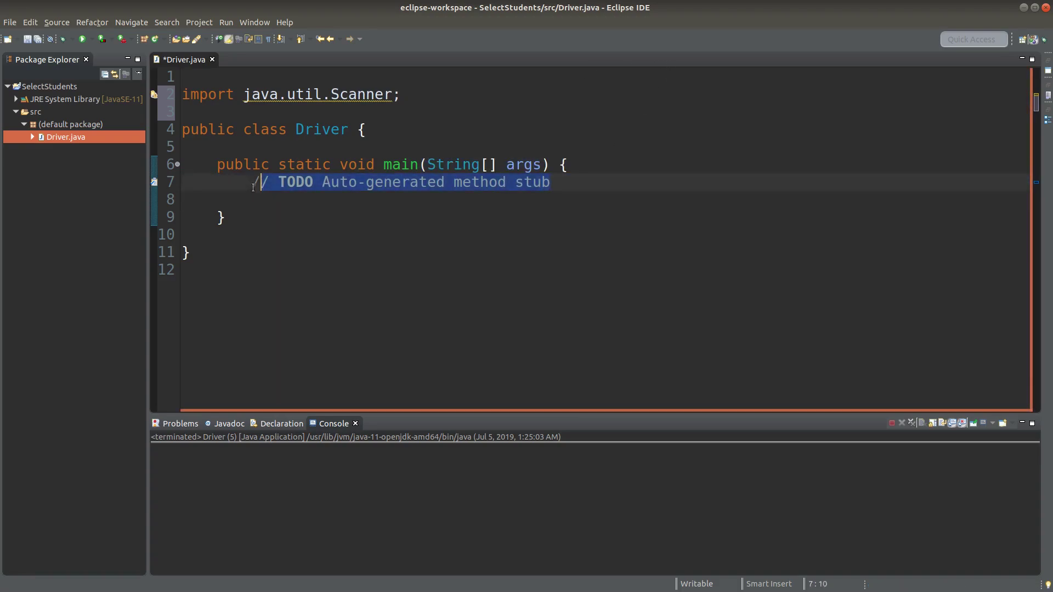
key(BackSpace)
text(Sy)
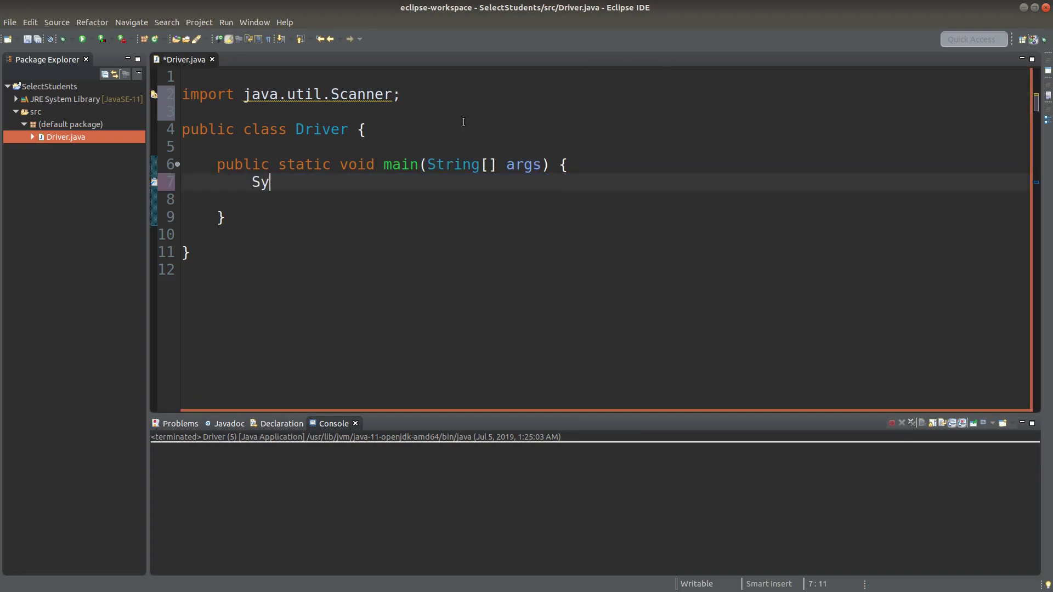
text(t)
key(BackSpace)
text(stem)
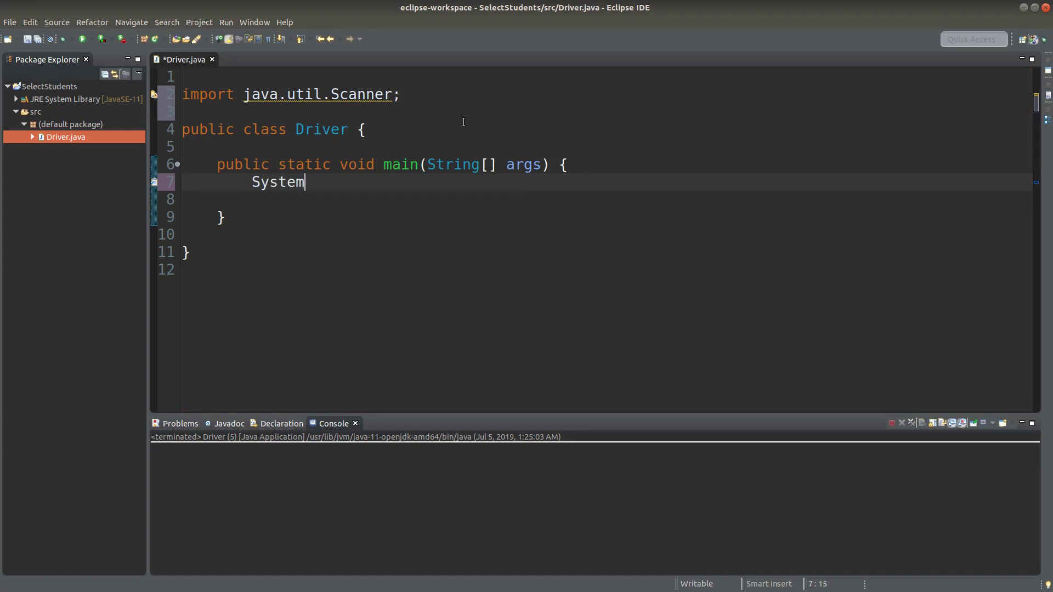
text(.out.print)
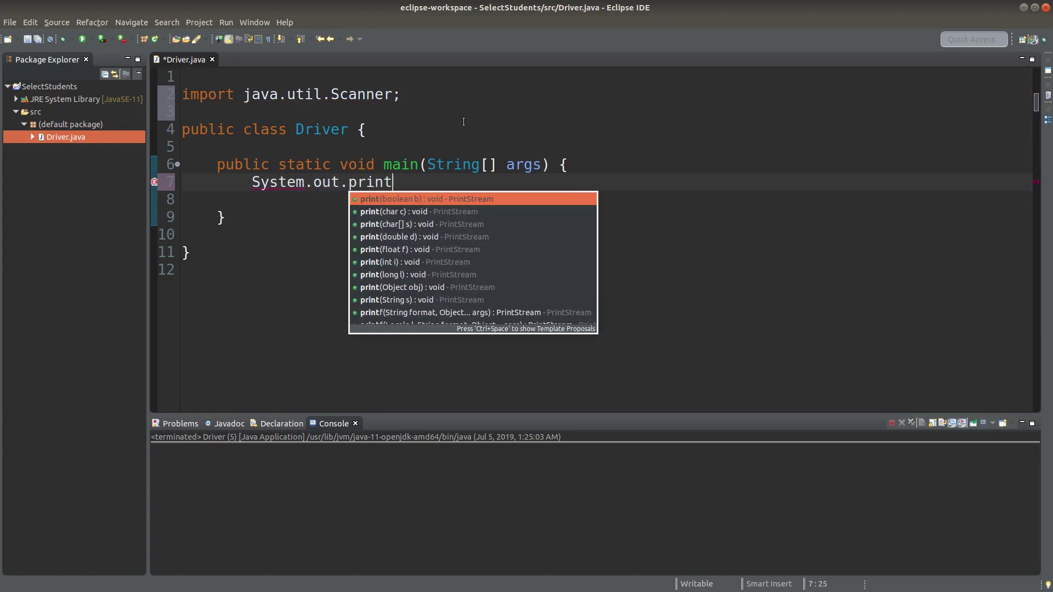
text(ln("Enter )
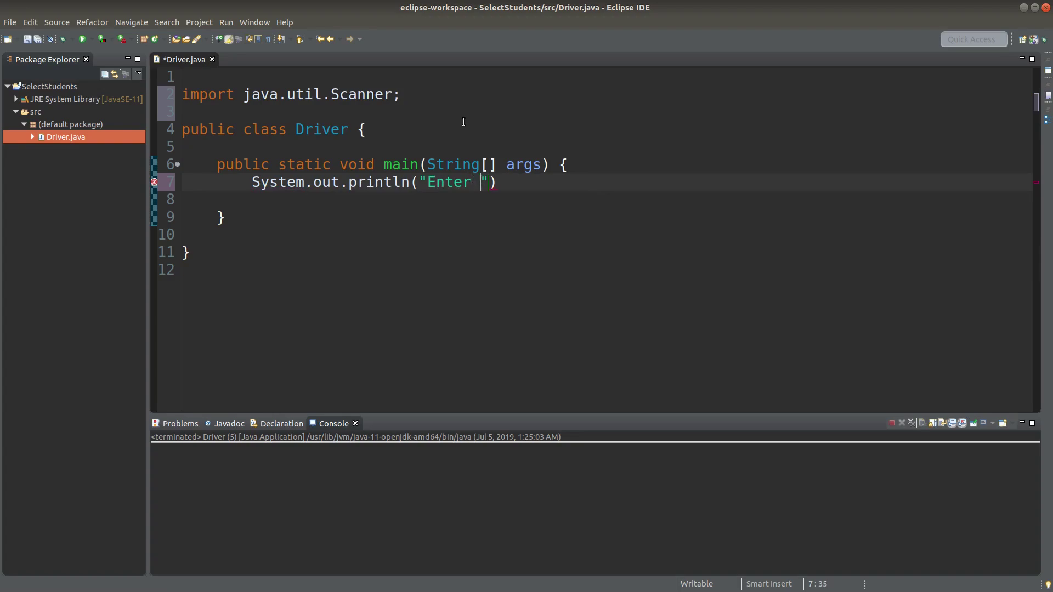
text(number of studen)
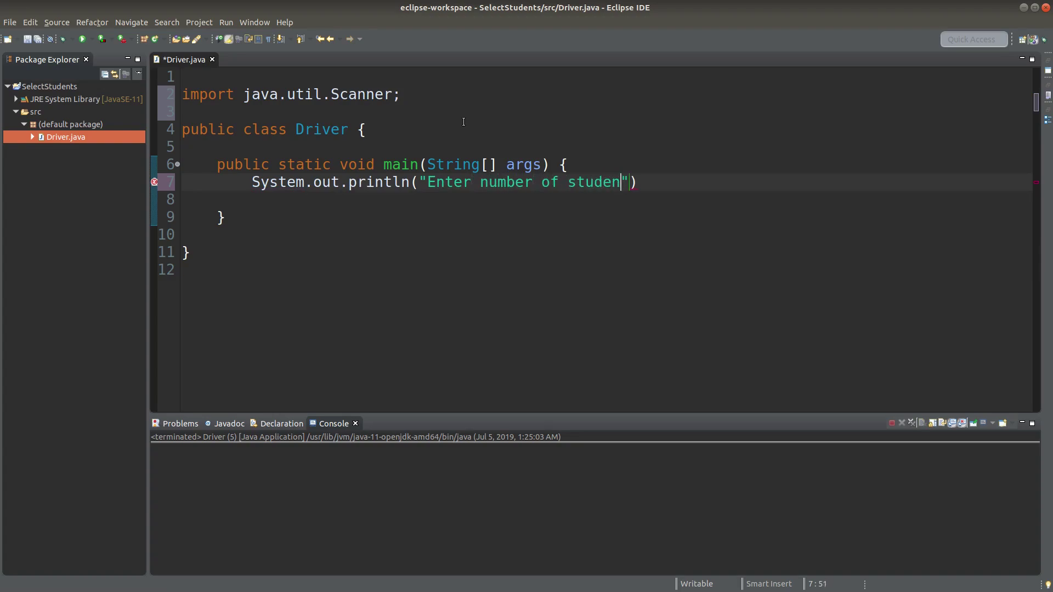
text(ts:)
- Declare Scanner scan = new Scanner(System.in); below the prompt and check the System.in call
key(End)
text(;)
key(Return)
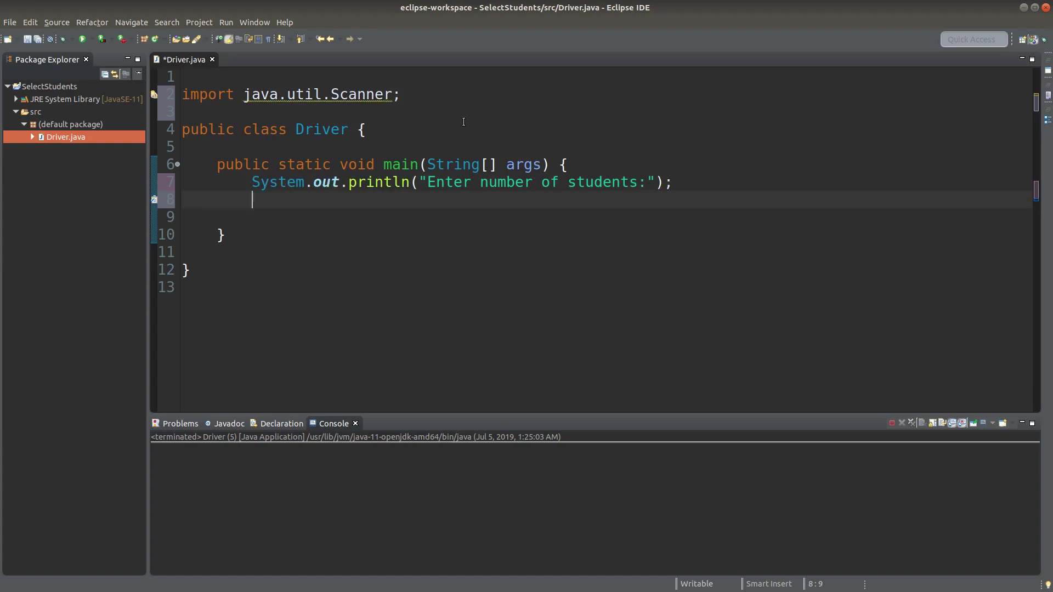
text(Scan)
text(ner scan = new )
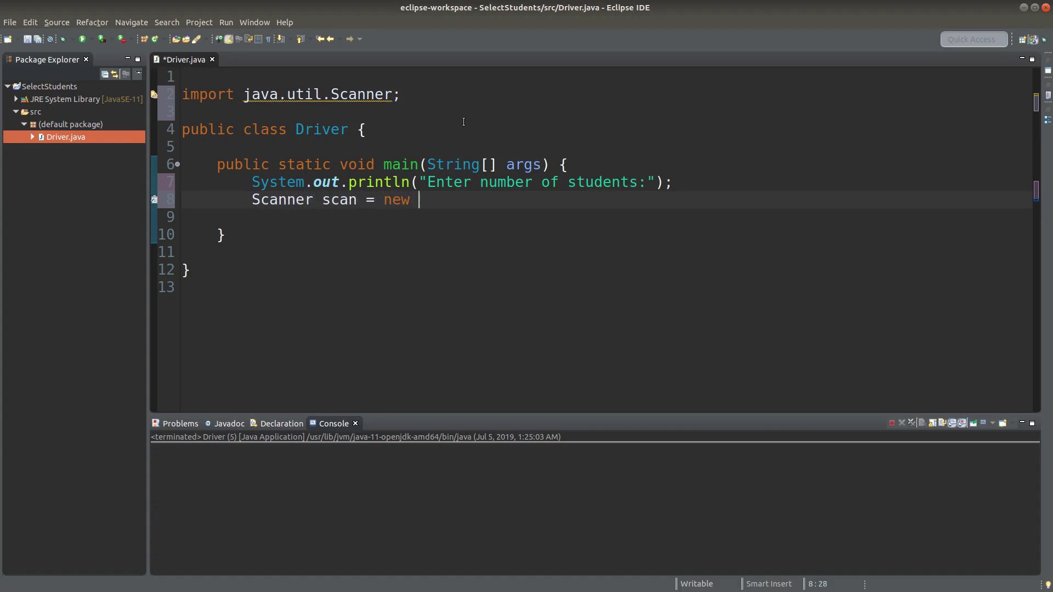
text(Scanner(System.)
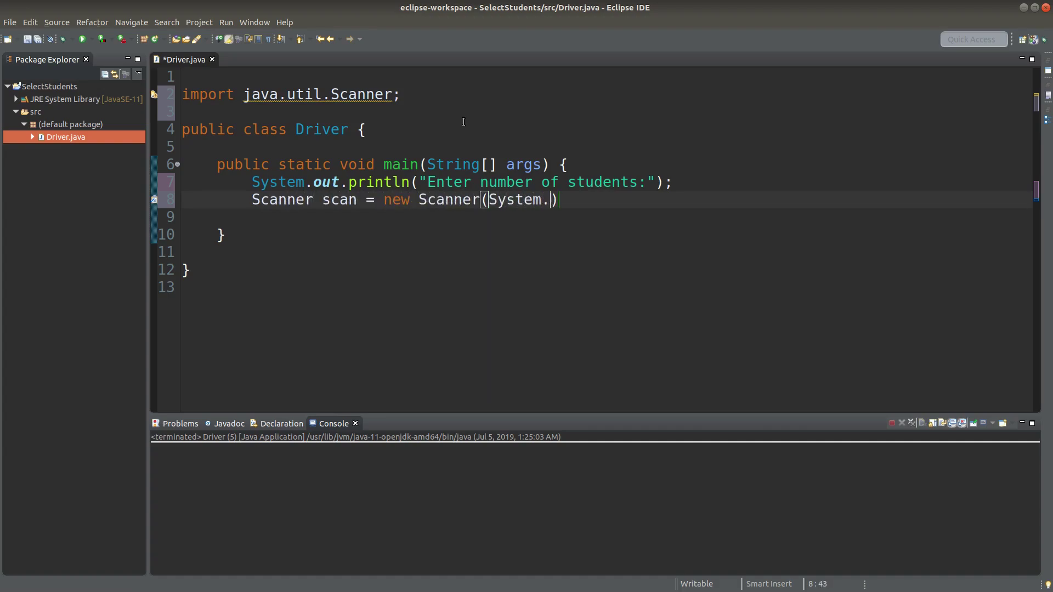
text(in);)
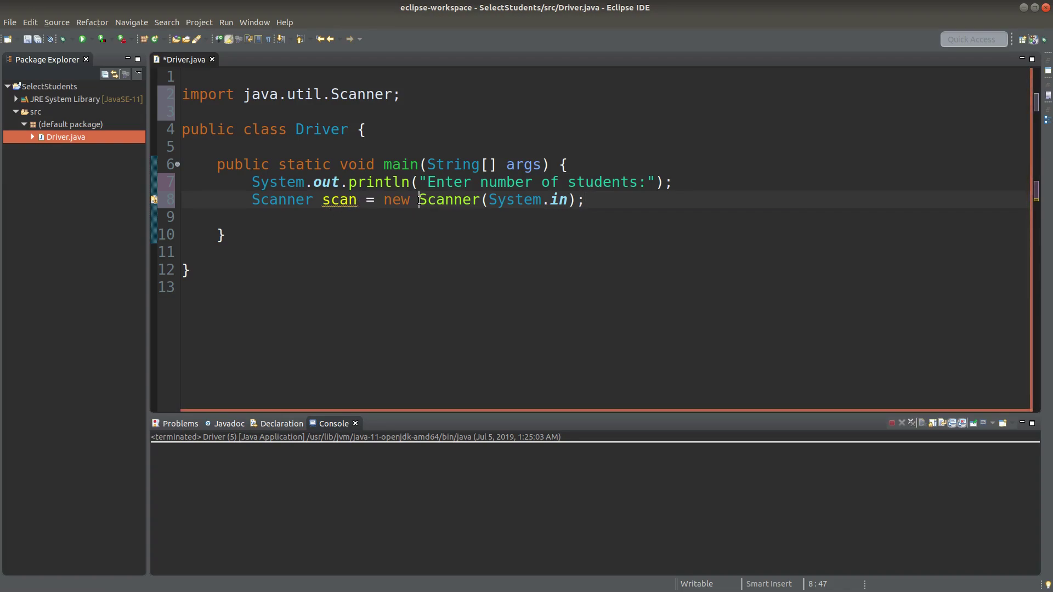
drag(419, 200, 589, 200)
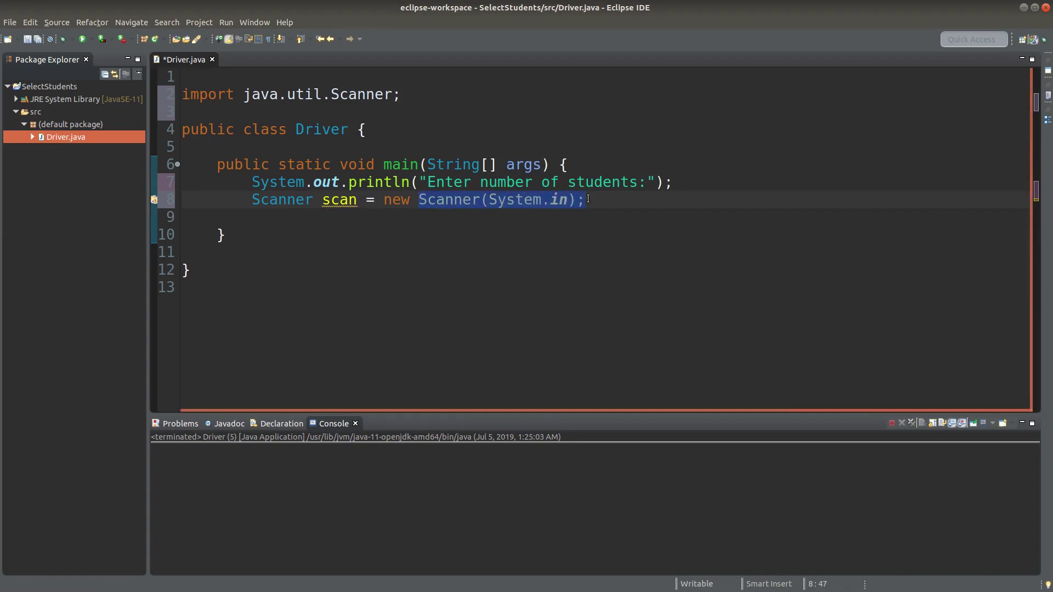
drag(489, 200, 568, 202)
click(568, 201)
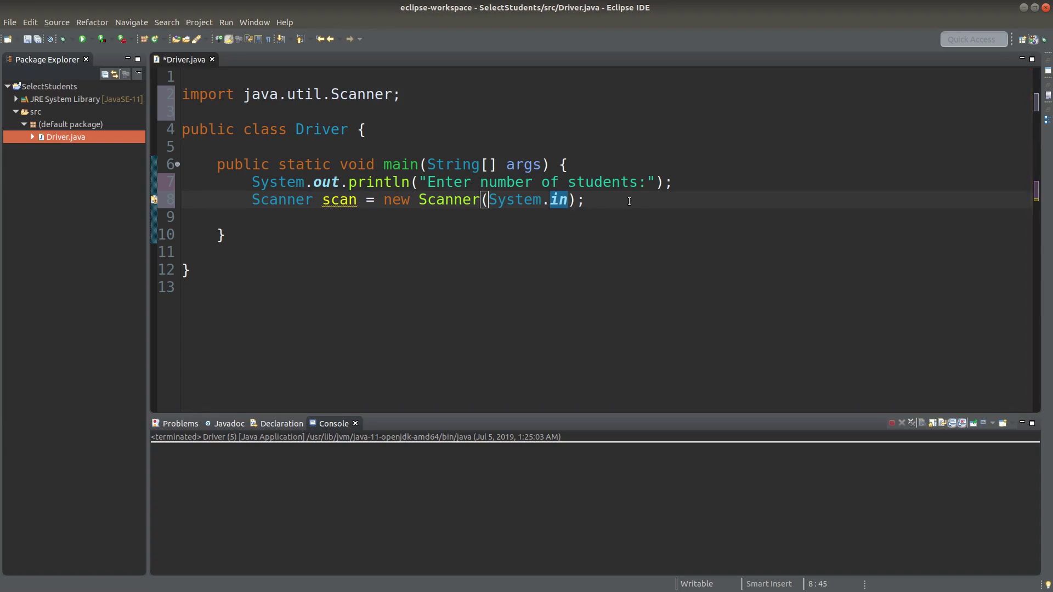
- Declare int numStudents = scan.nextInt(); on line 9 using the nextInt completion
key(End)
key(Return)
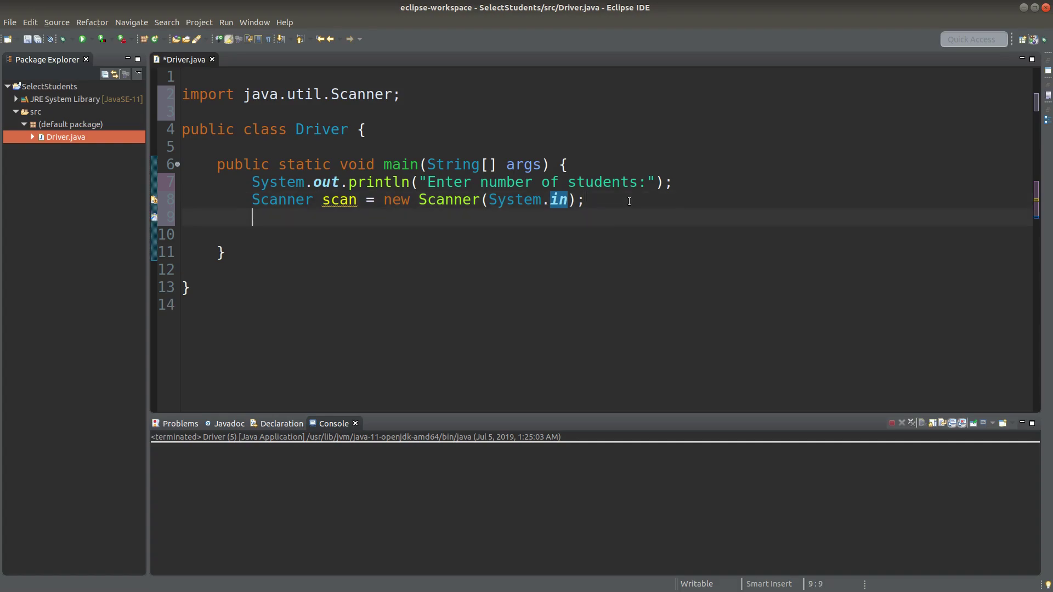
text(int nu)
text(mStudents)
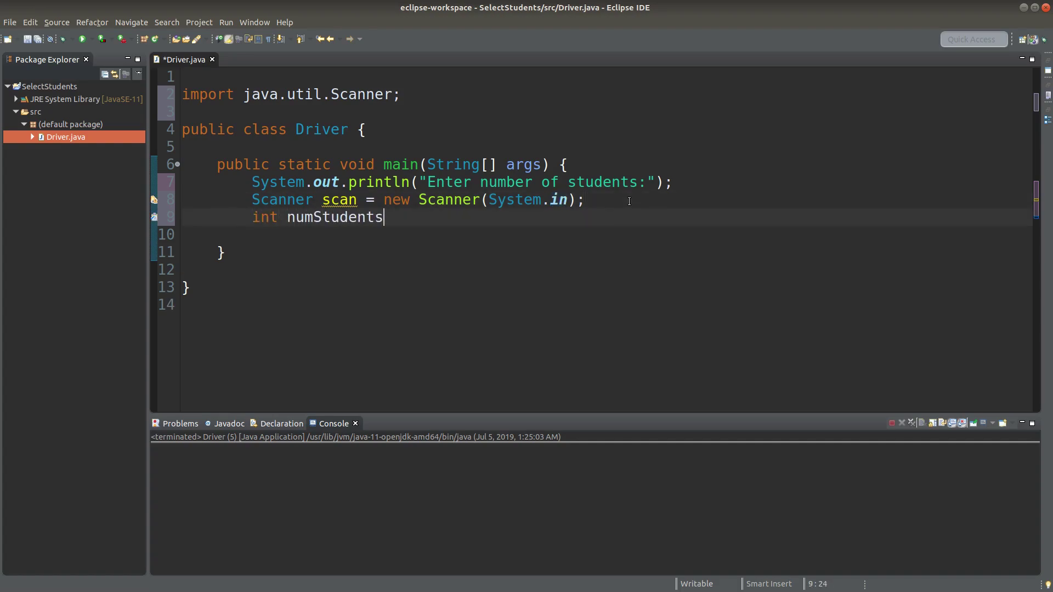
text( = scan.nex)
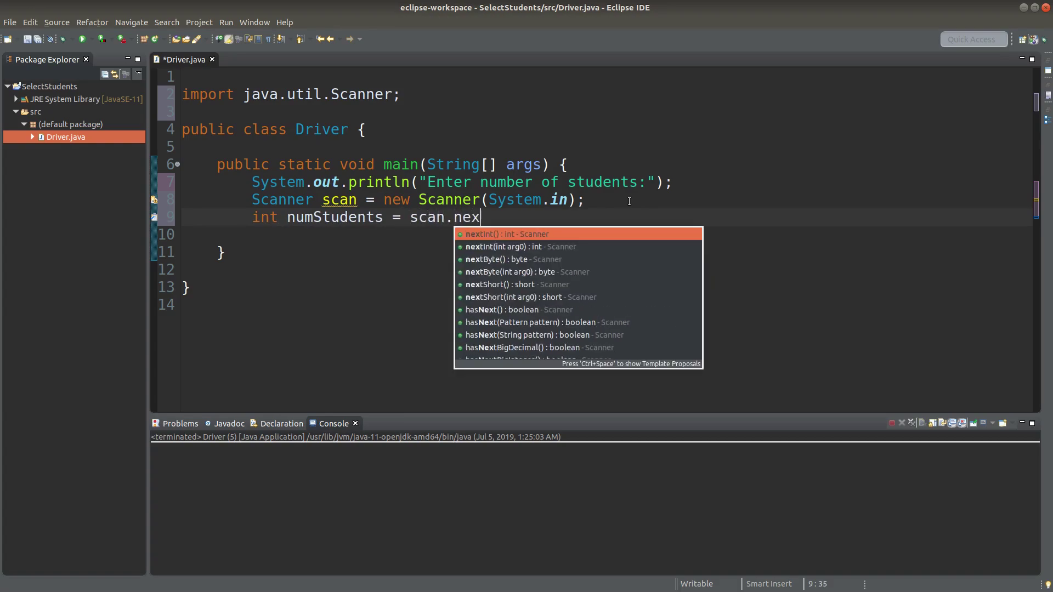
text(tInt)
key(Return)
text(;)
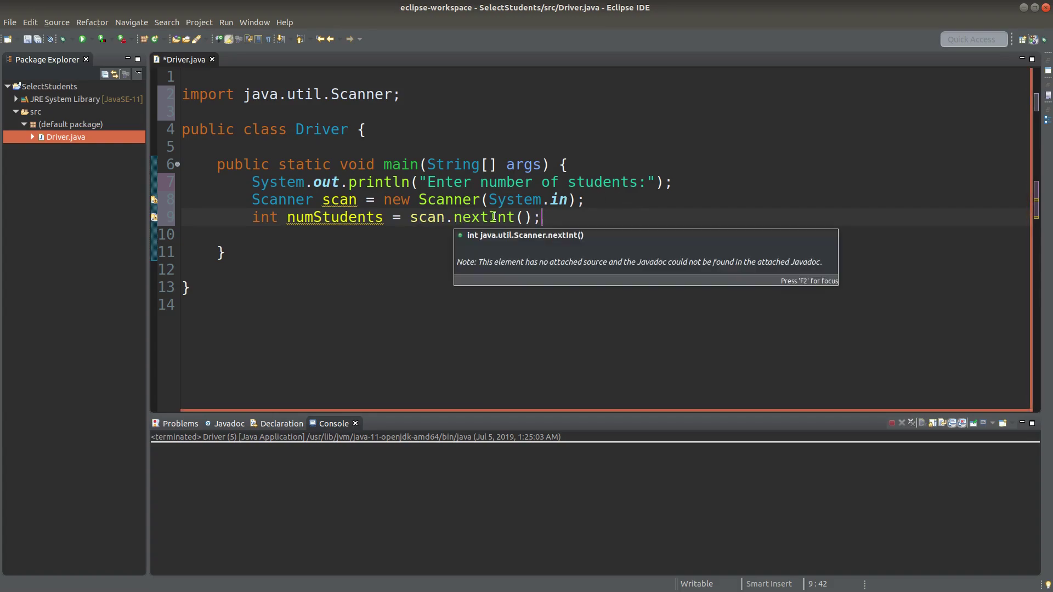
- Check the scan and numStudents names on line 9, then open line 10
click(409, 218)
mouse_move(428, 217)
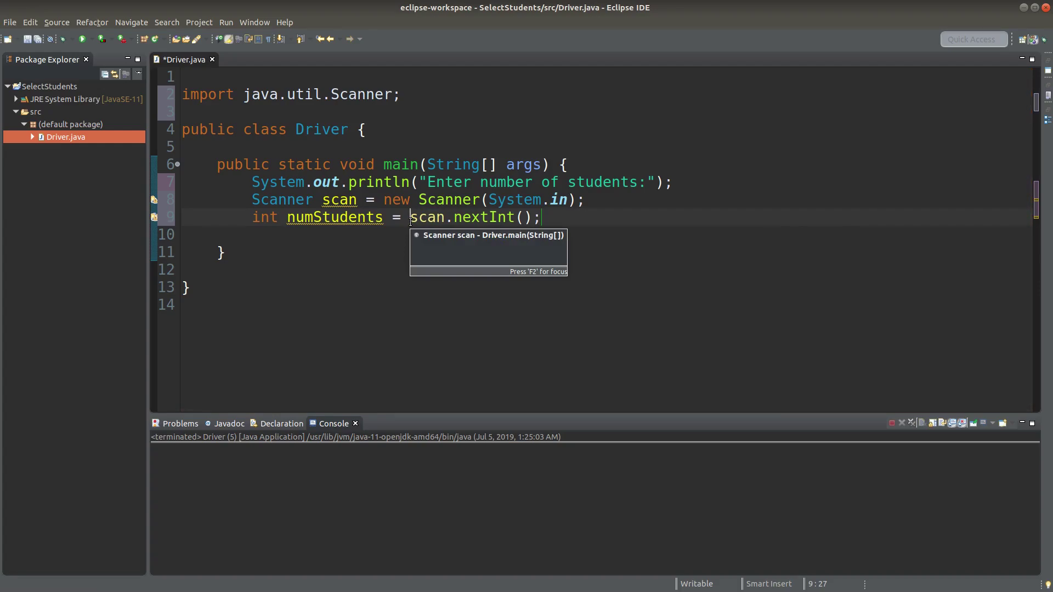
drag(410, 220, 445, 220)
click(445, 218)
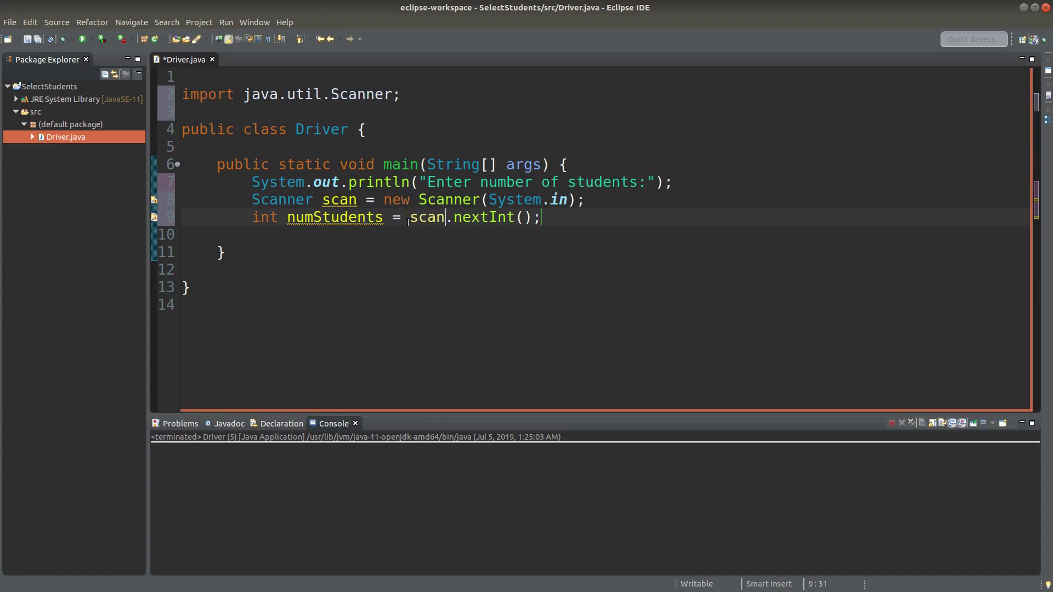
double_click(424, 218)
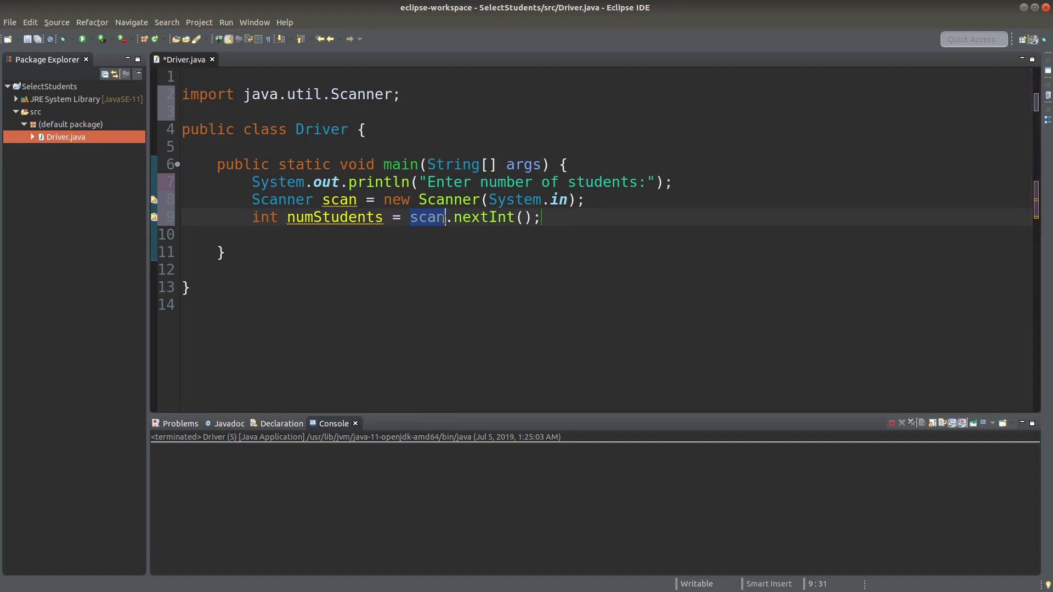
key(End)
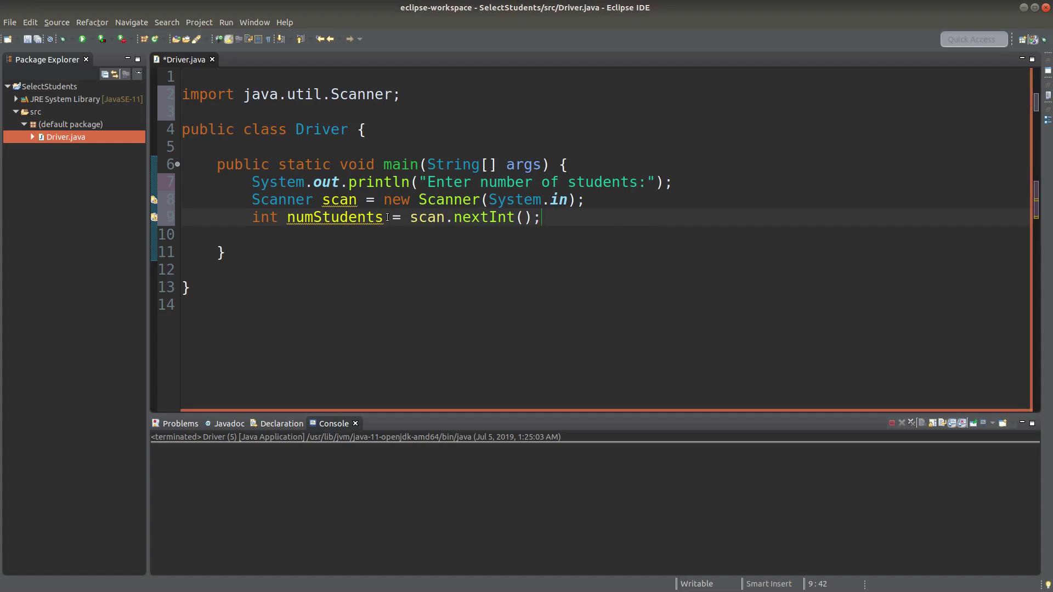
drag(386, 217, 287, 219)
click(288, 219)
key(End)
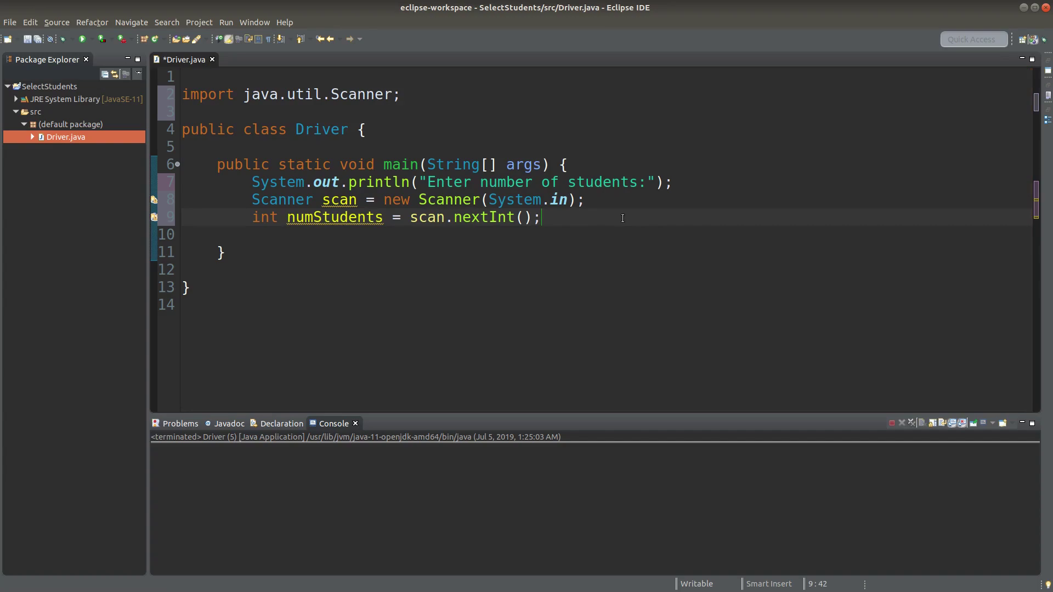
key(Return)
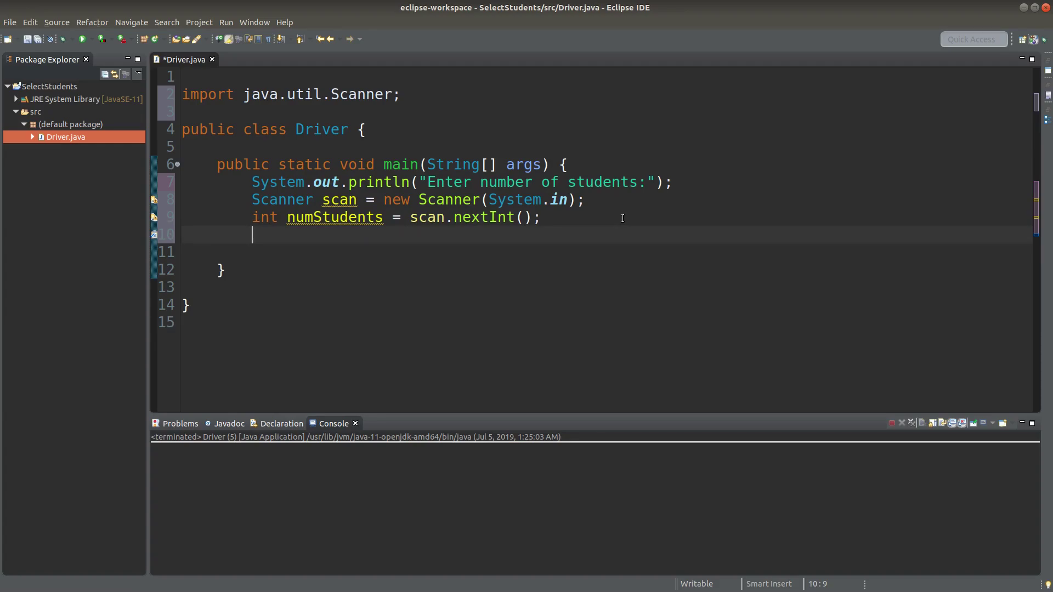
text(String)
text([] )
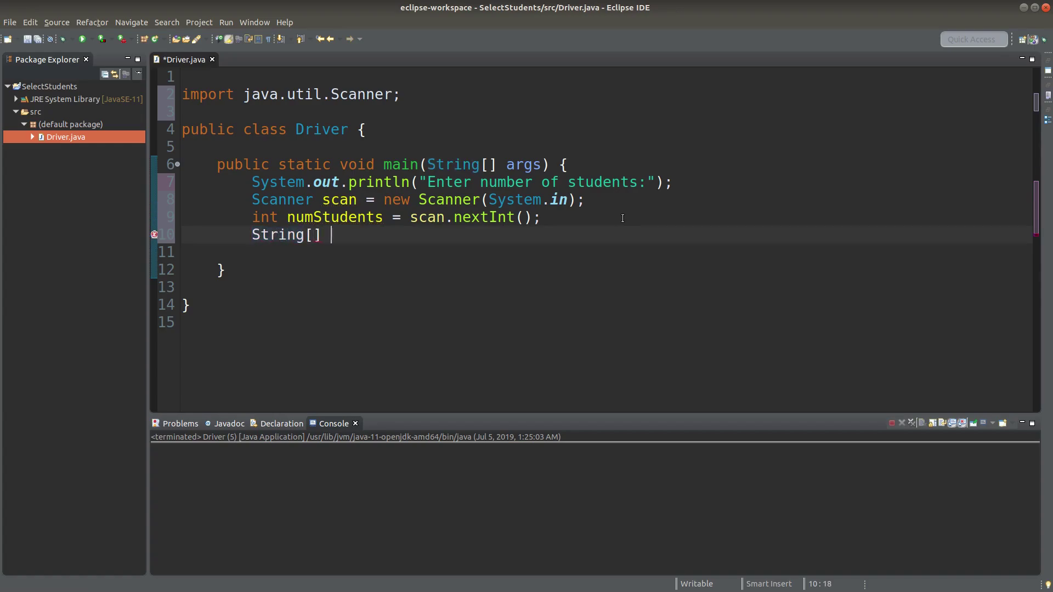
text(student = new )
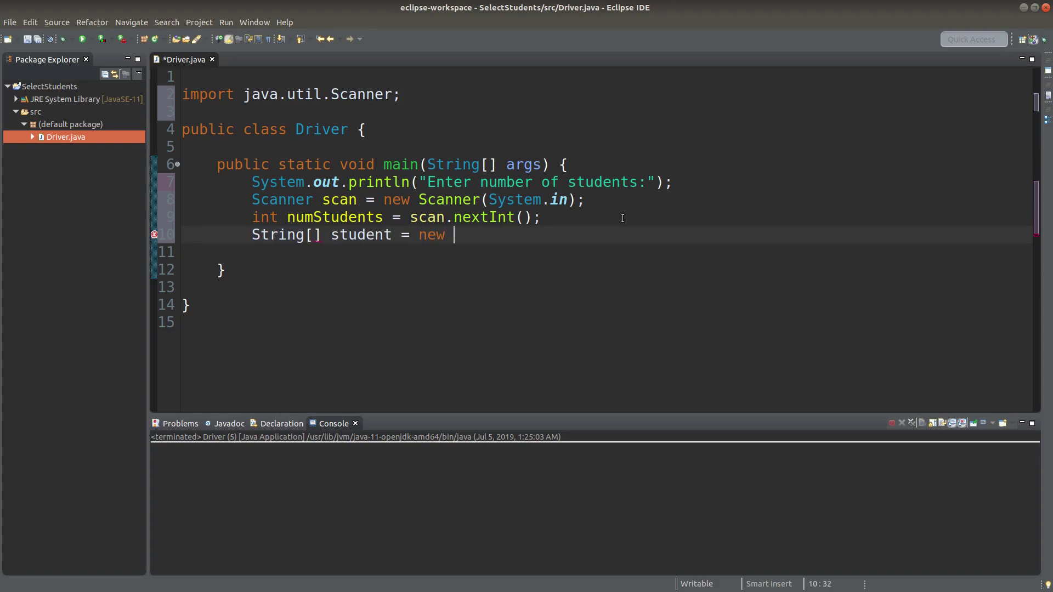
text(String[n)
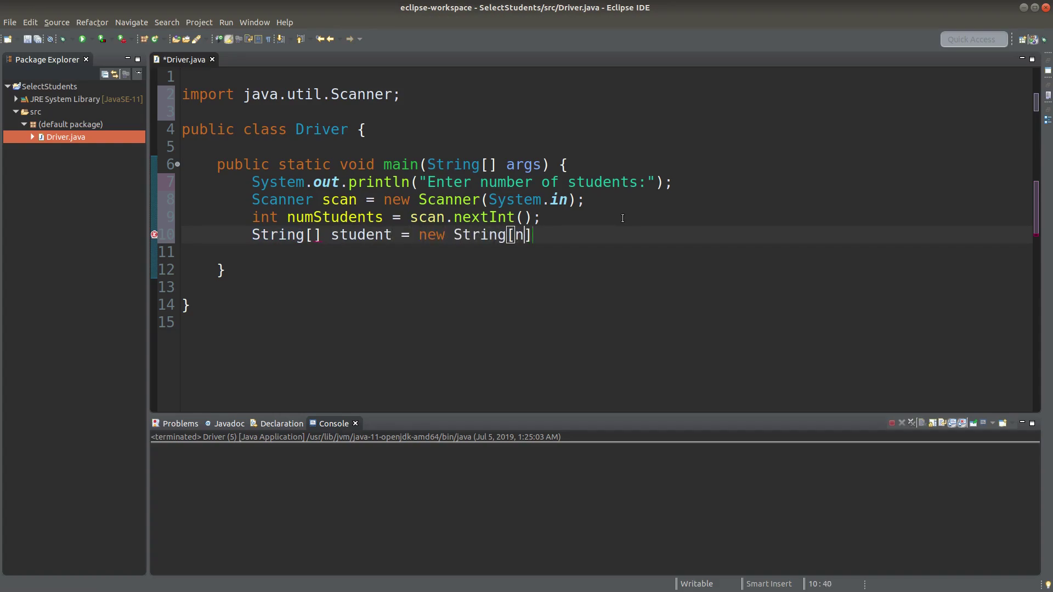
text(umStudents])
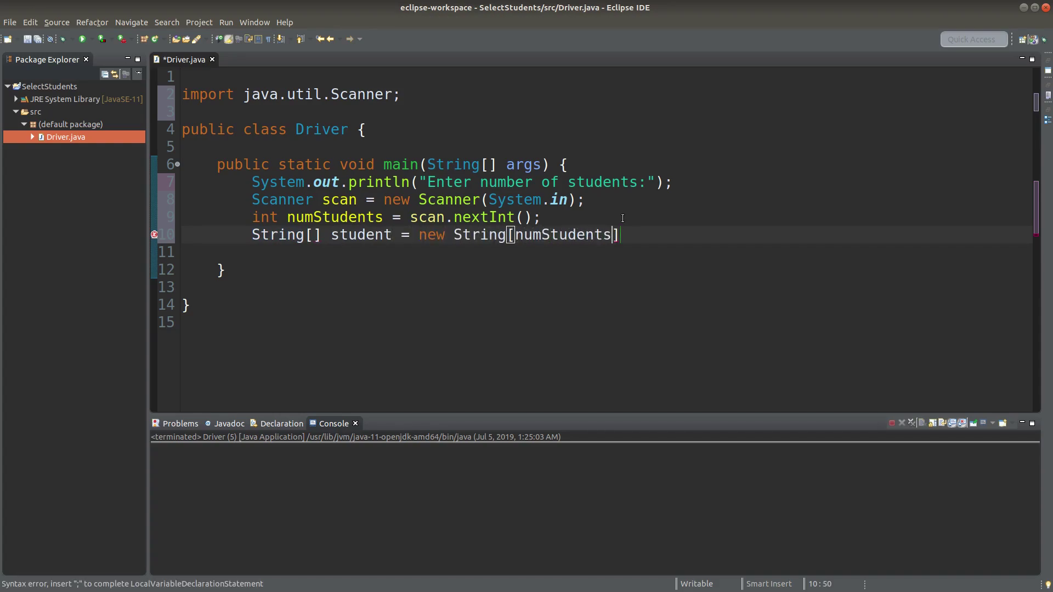
text(;)
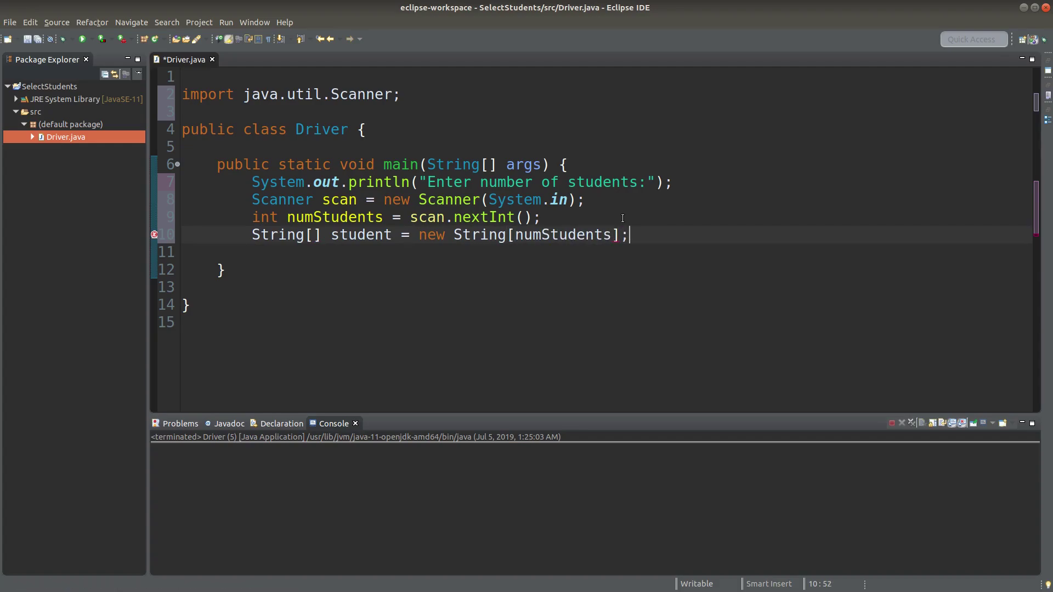
- Declare String[] student = new String[numStudents]; and begin the int[] age array below it
key(Return)
text(int[] age)
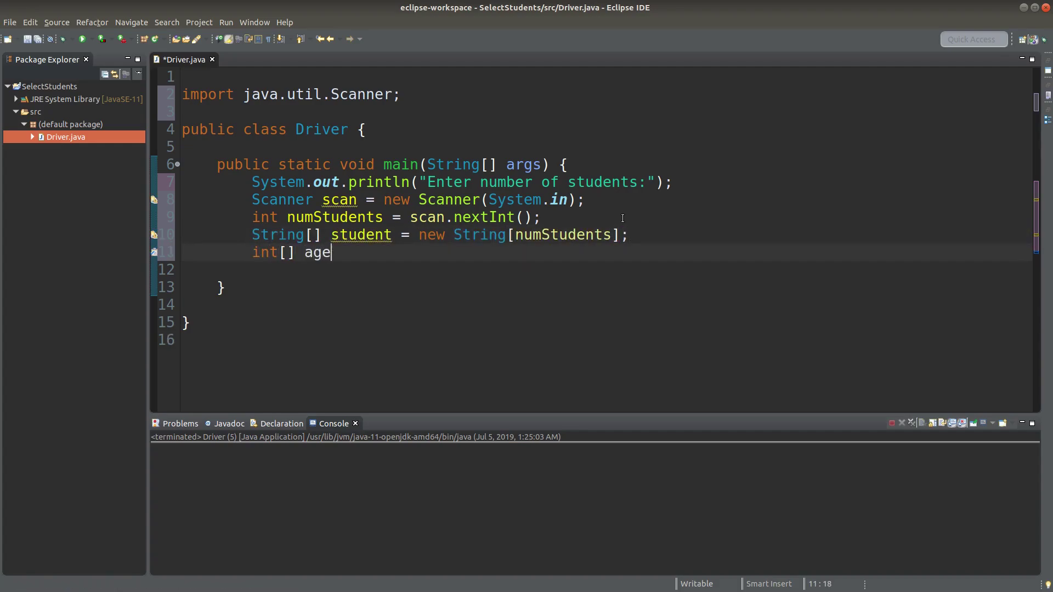
text( = new )
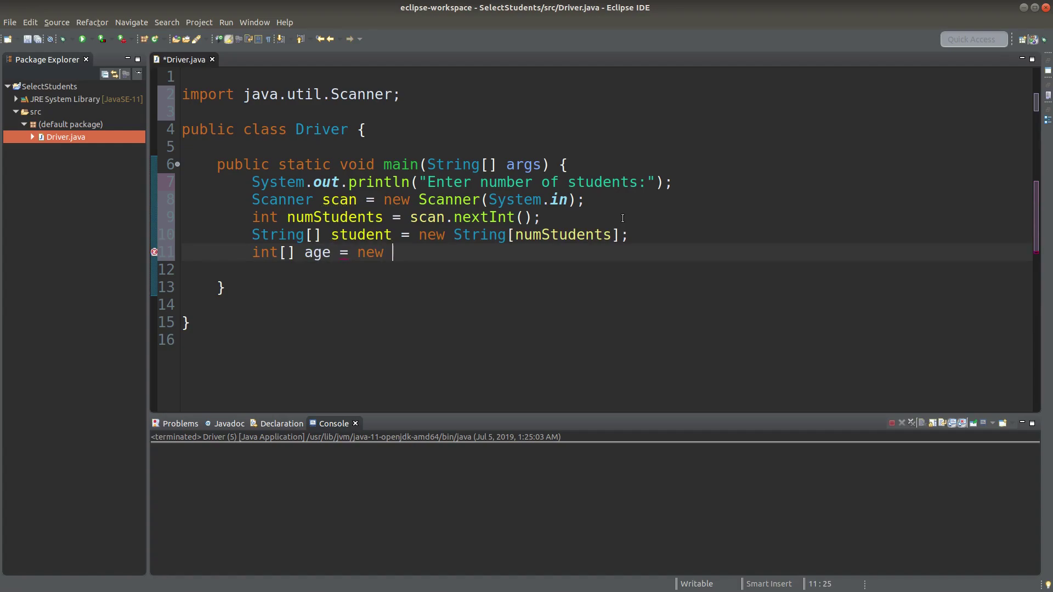
text(int[)
text(numStudents])
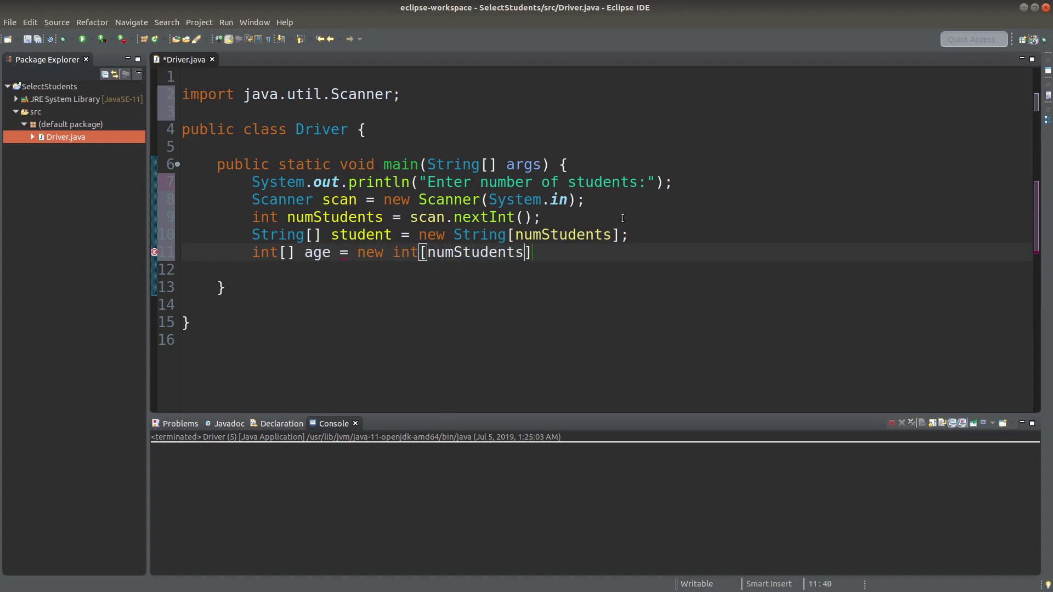
text(;)
click(344, 235)
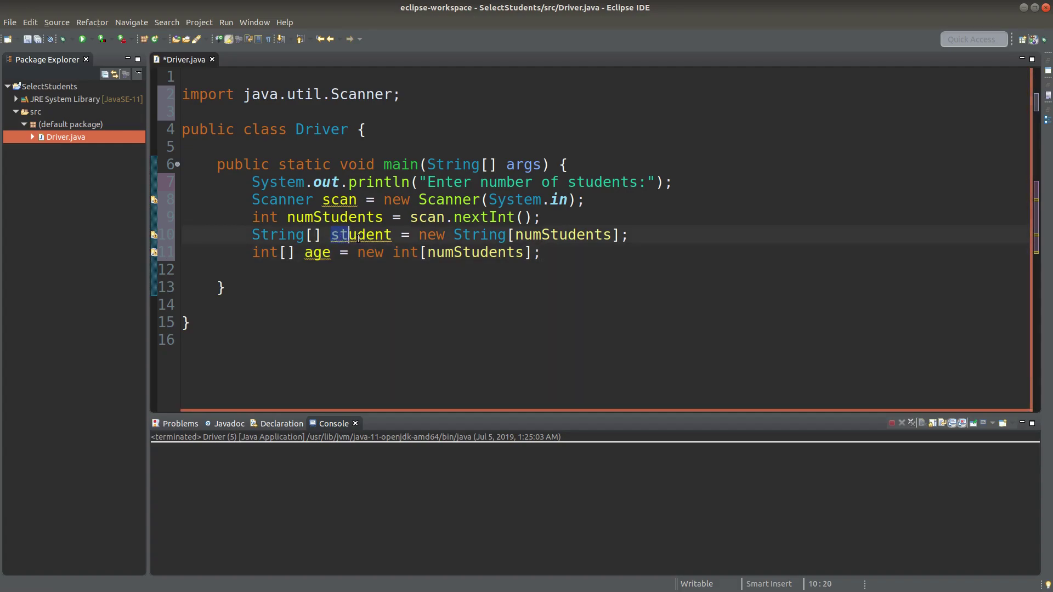
click(394, 236)
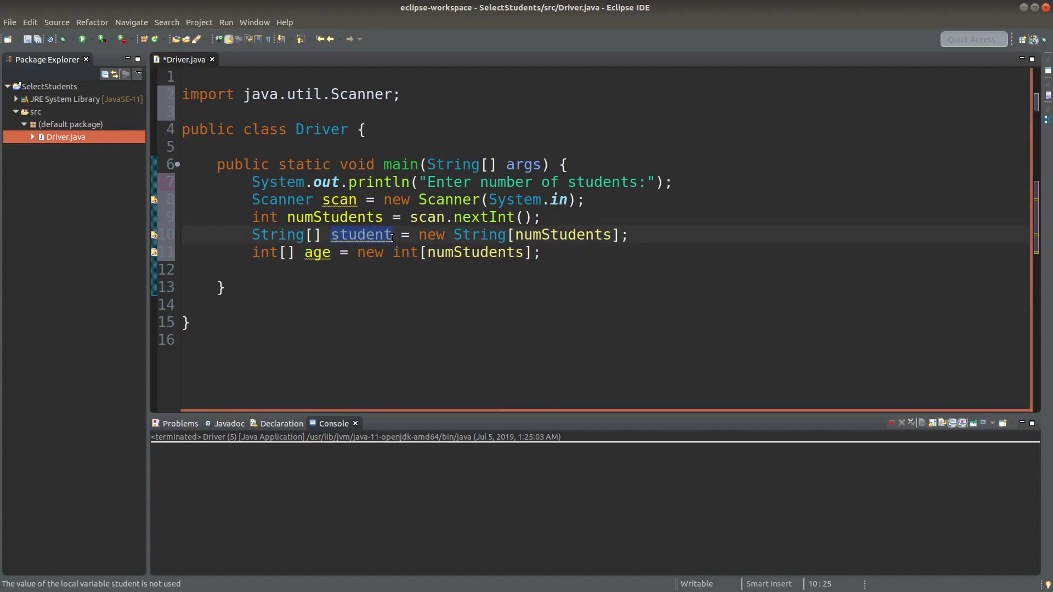
double_click(393, 235)
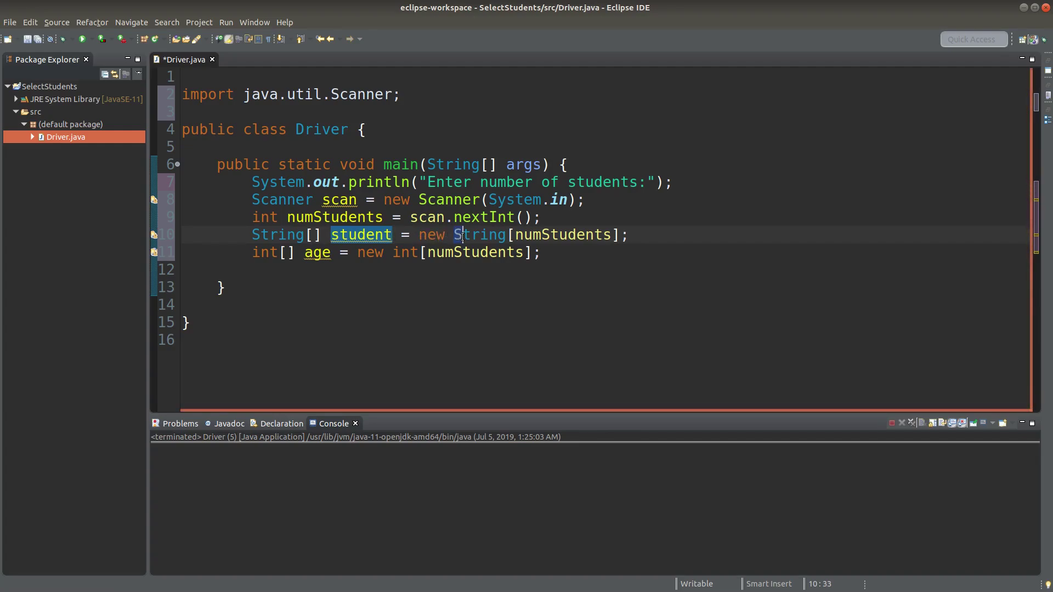
drag(454, 236, 621, 237)
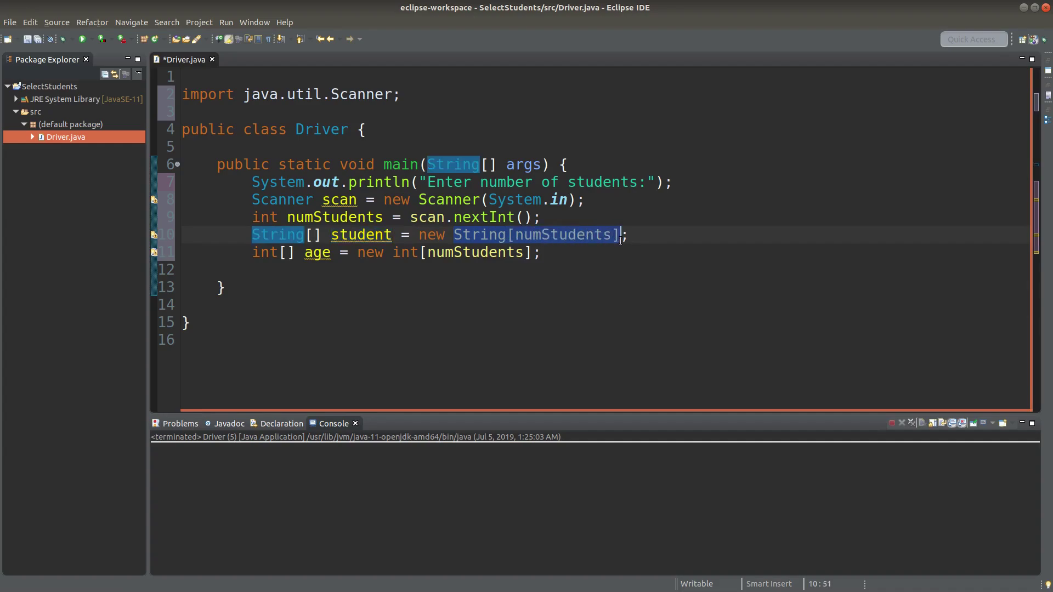
click(620, 237)
click(516, 236)
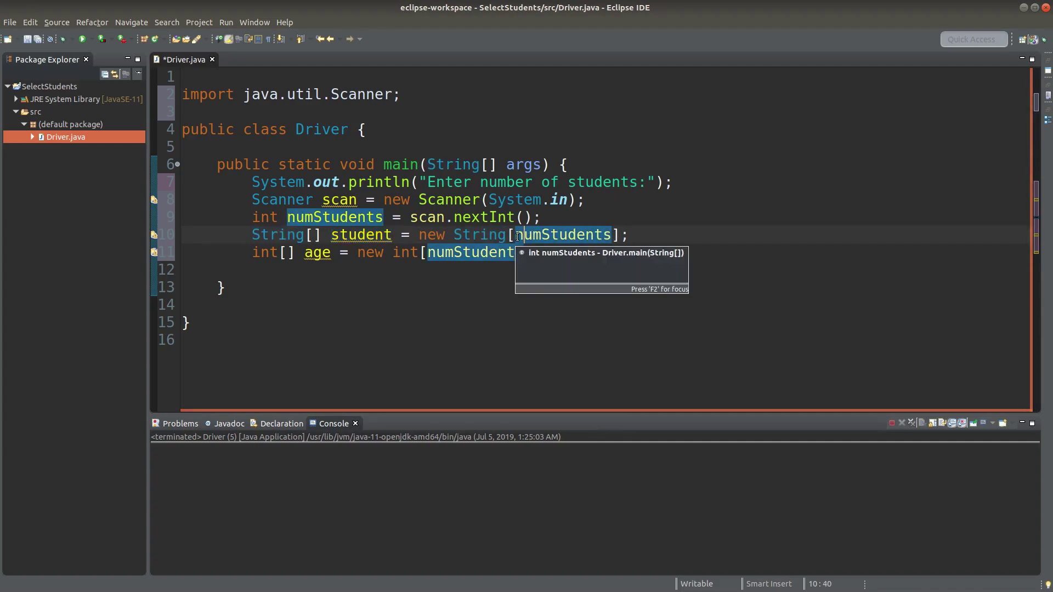
key(Left)
key(Left)
key(Left)
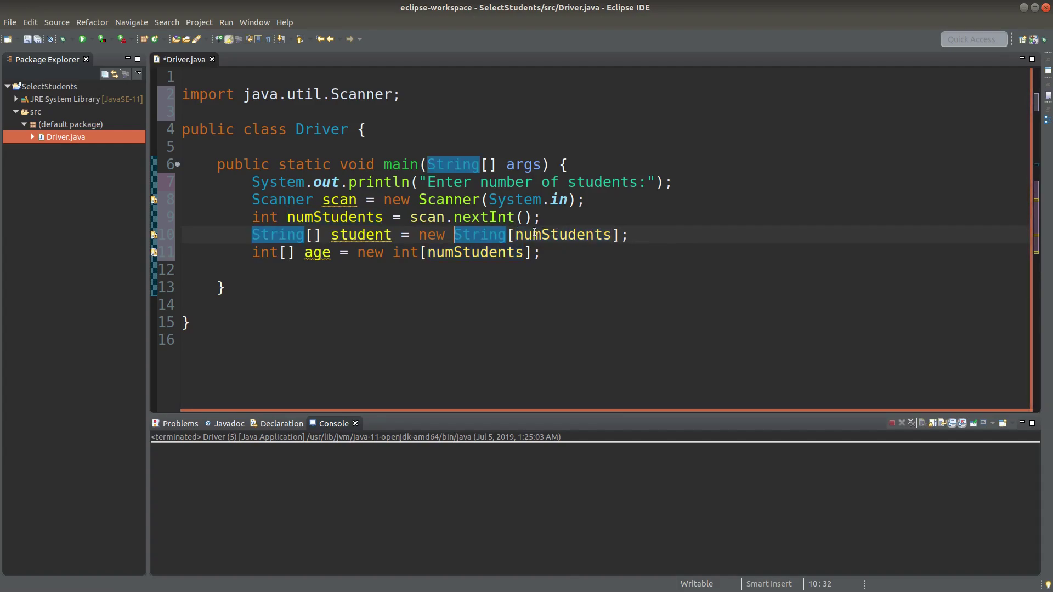
mouse_move(288, 217)
mouse_down()
mouse_move(383, 217)
mouse_move(298, 253)
mouse_up()
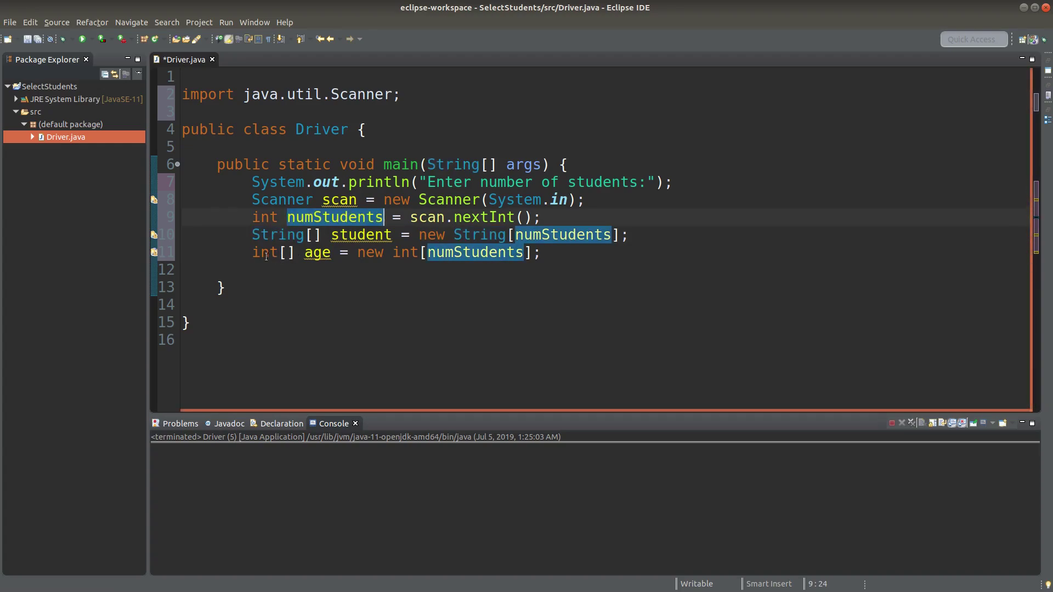
drag(297, 252, 303, 255)
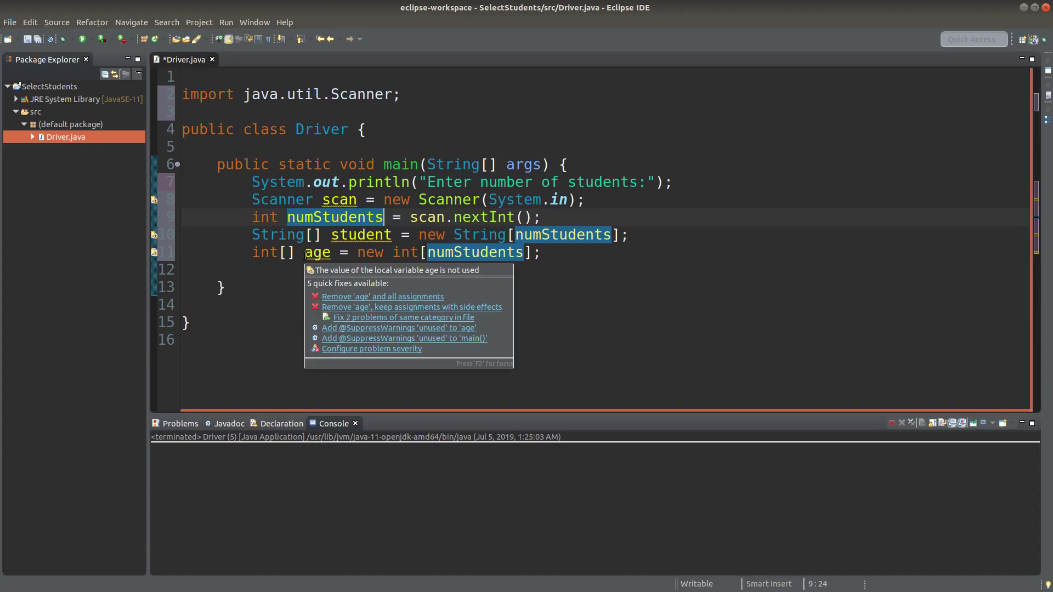
mouse_move(317, 252)
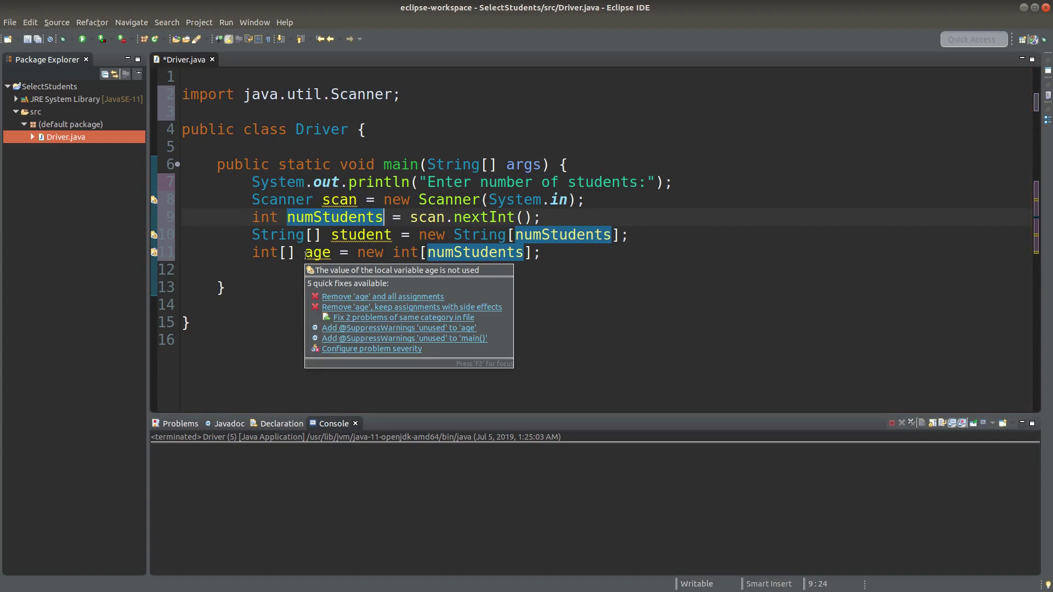
drag(305, 254, 332, 253)
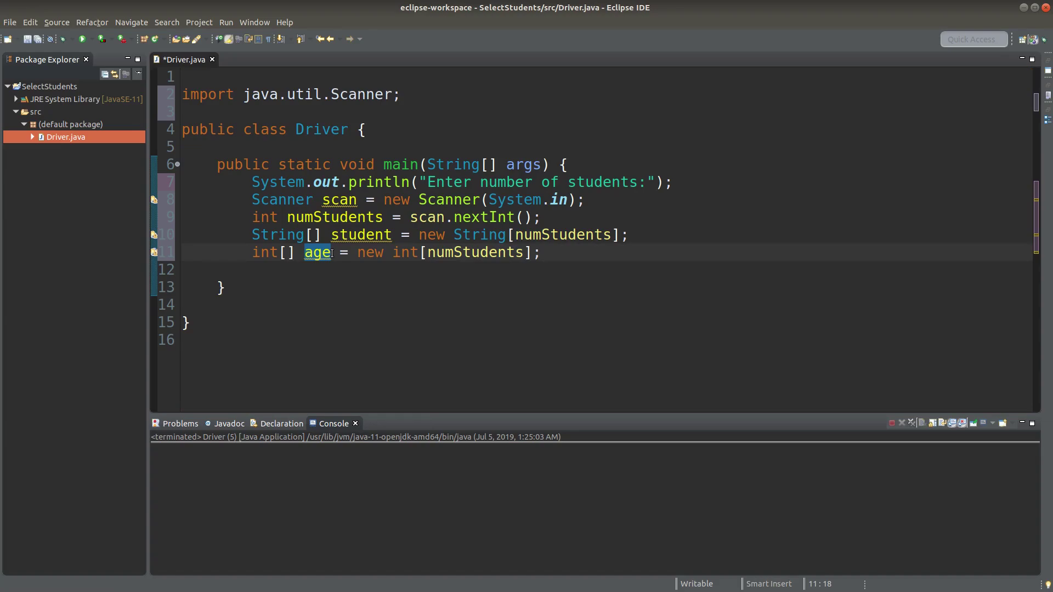
drag(332, 252, 409, 243)
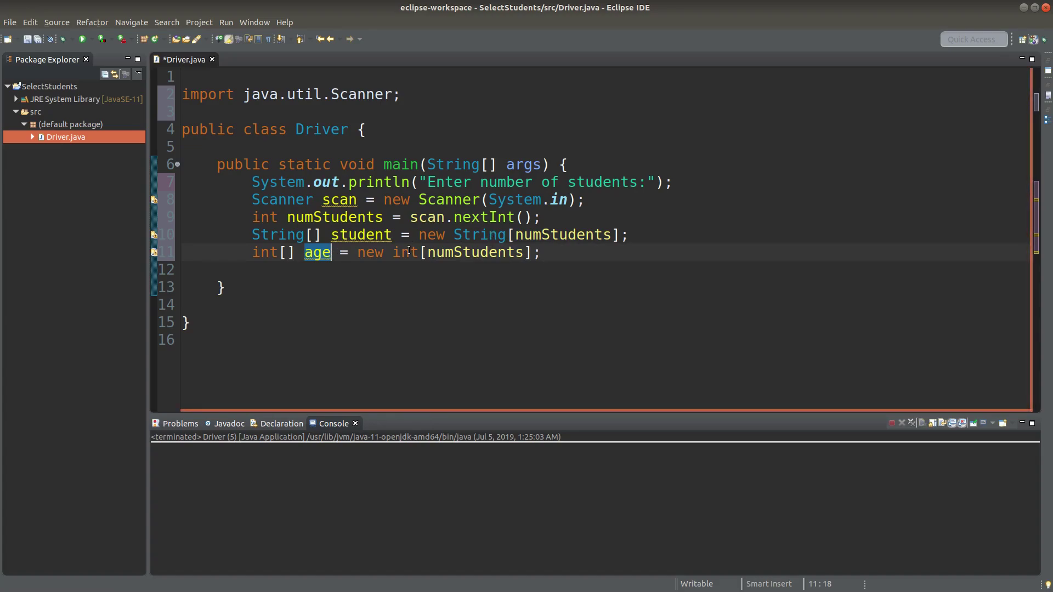
drag(409, 253, 527, 254)
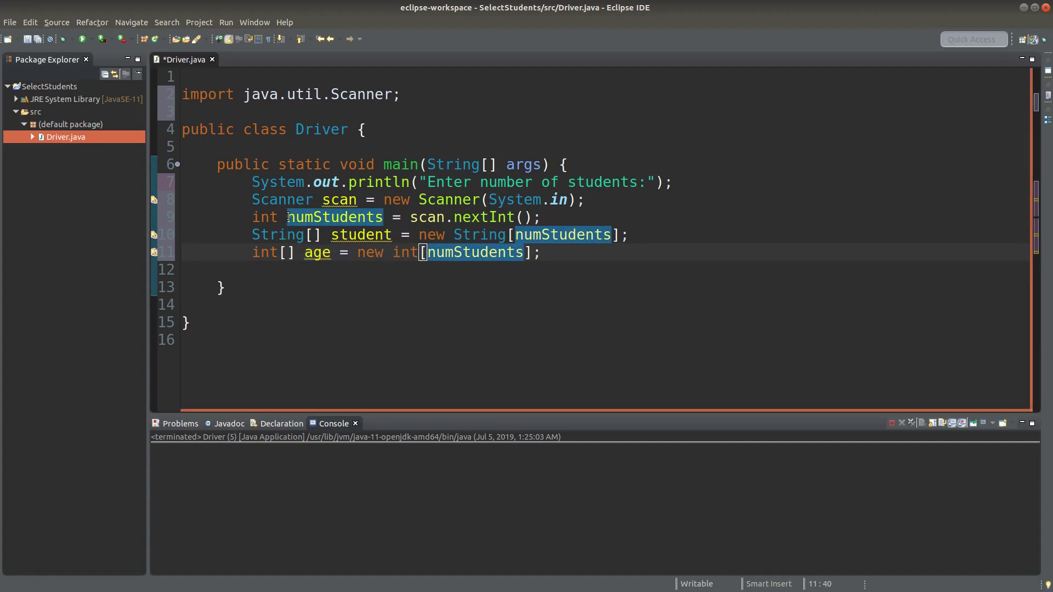
drag(288, 217, 384, 217)
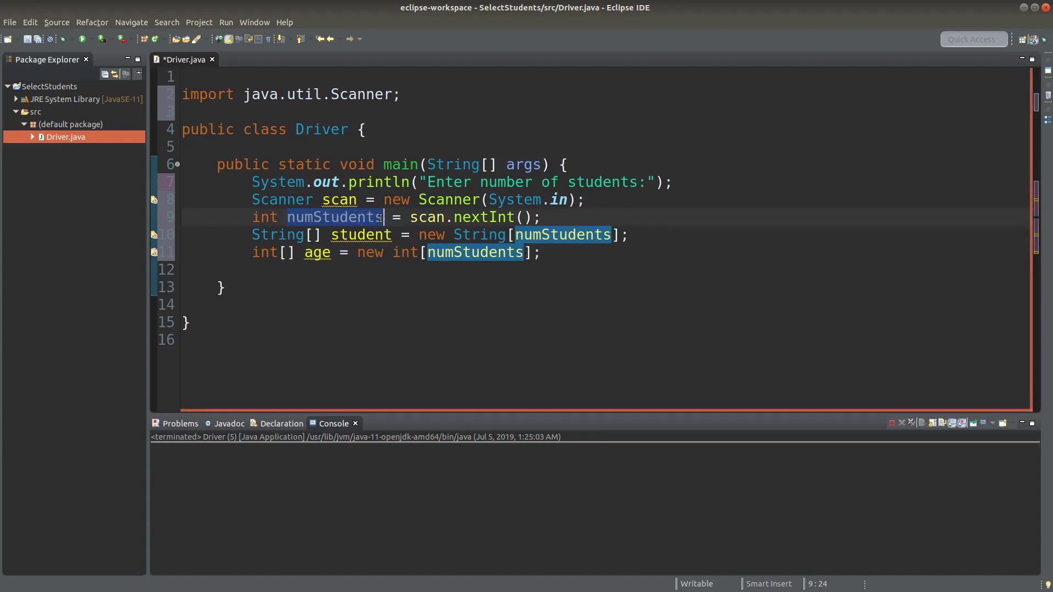
click(553, 252)
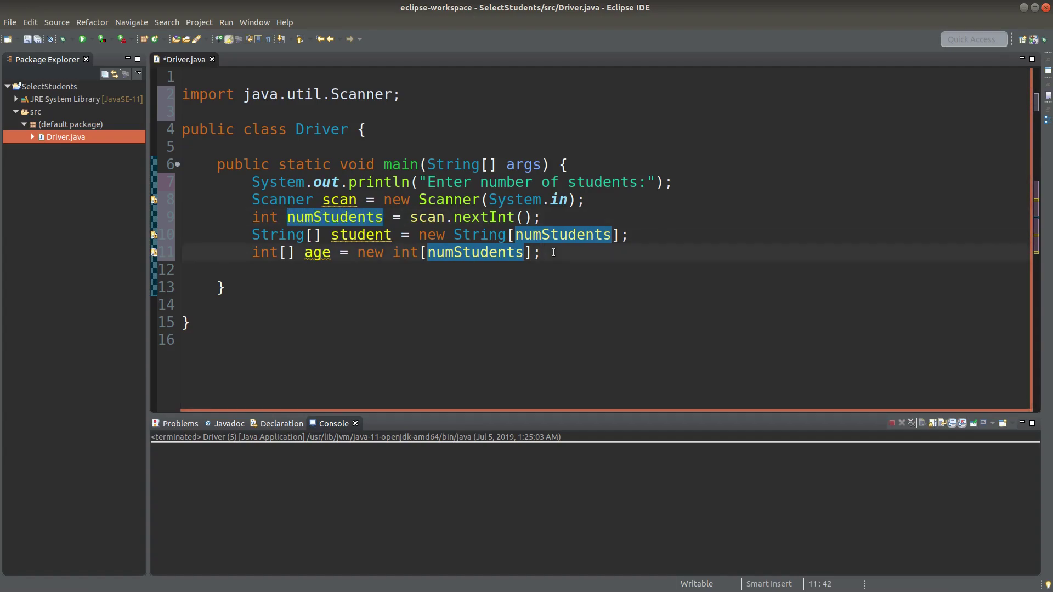
- Declare Scanner scanName and Scanner scanAge on System.in, leaving a blank line below
key(Return)
text(Sc)
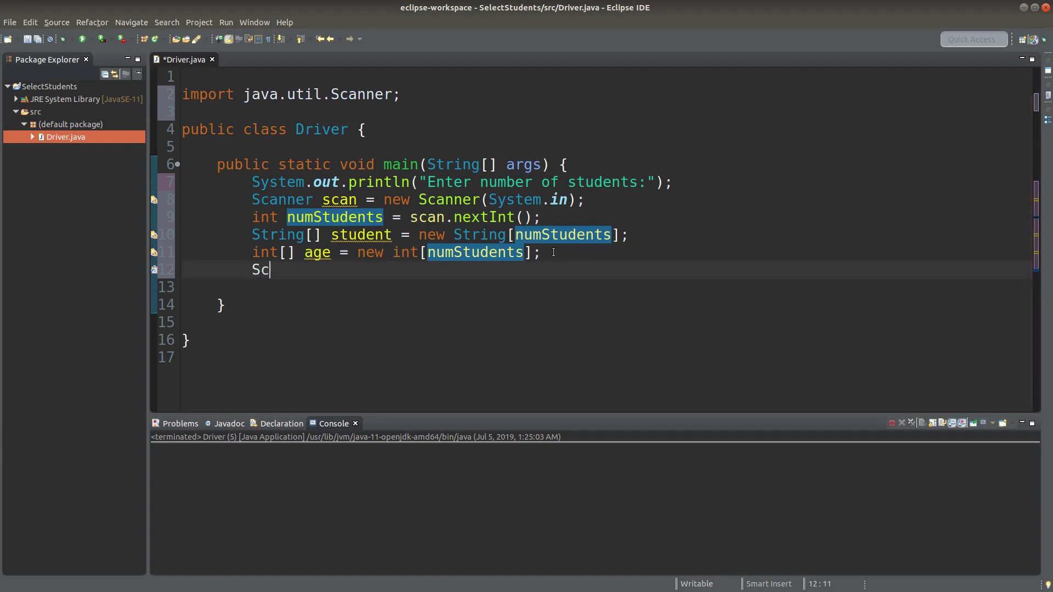
text(anner scan)
text(Name = new )
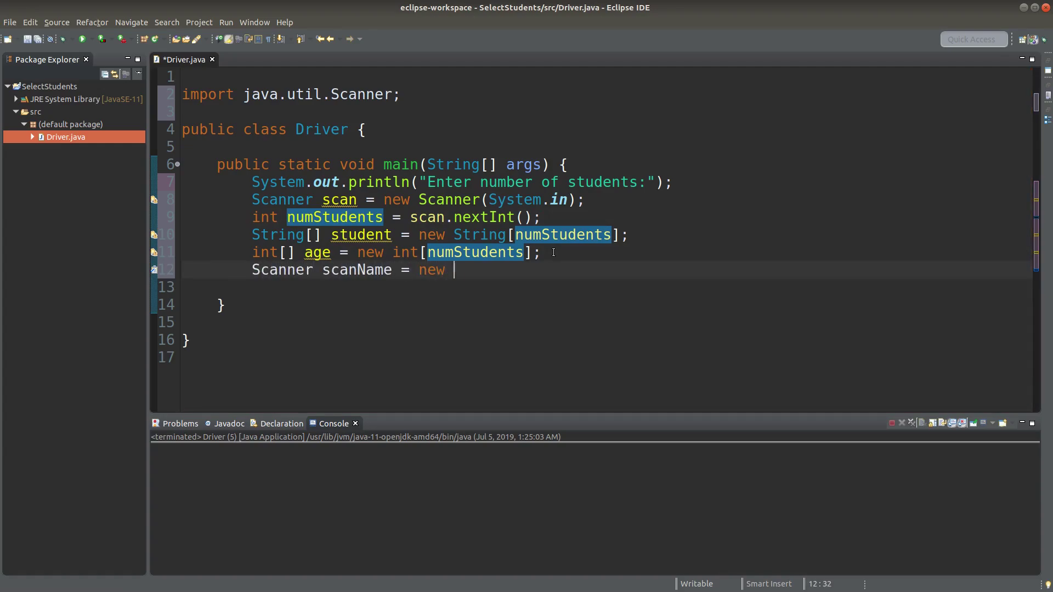
text(Scanner(System.)
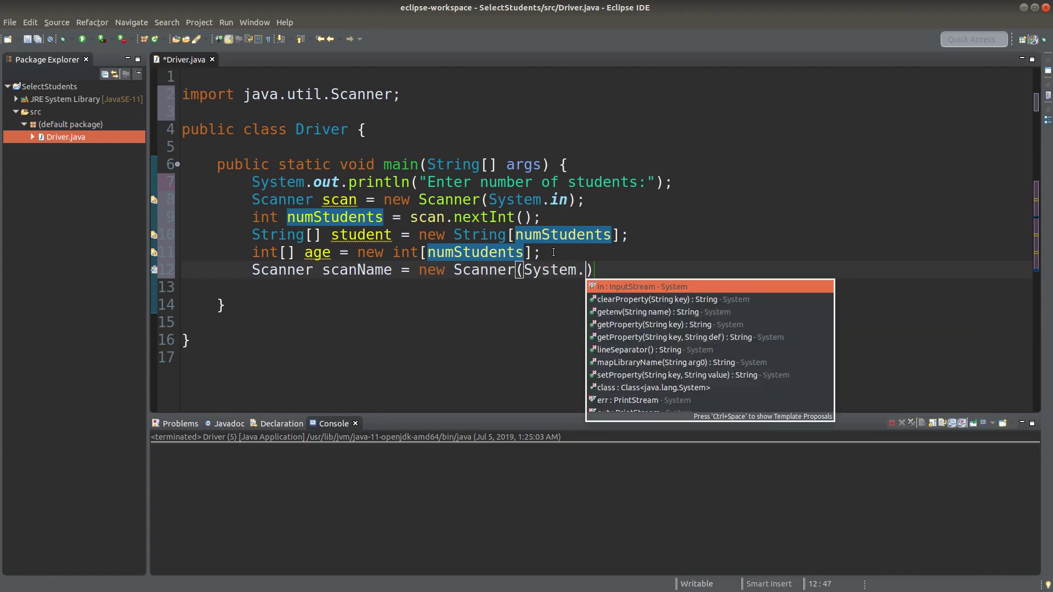
text(in);)
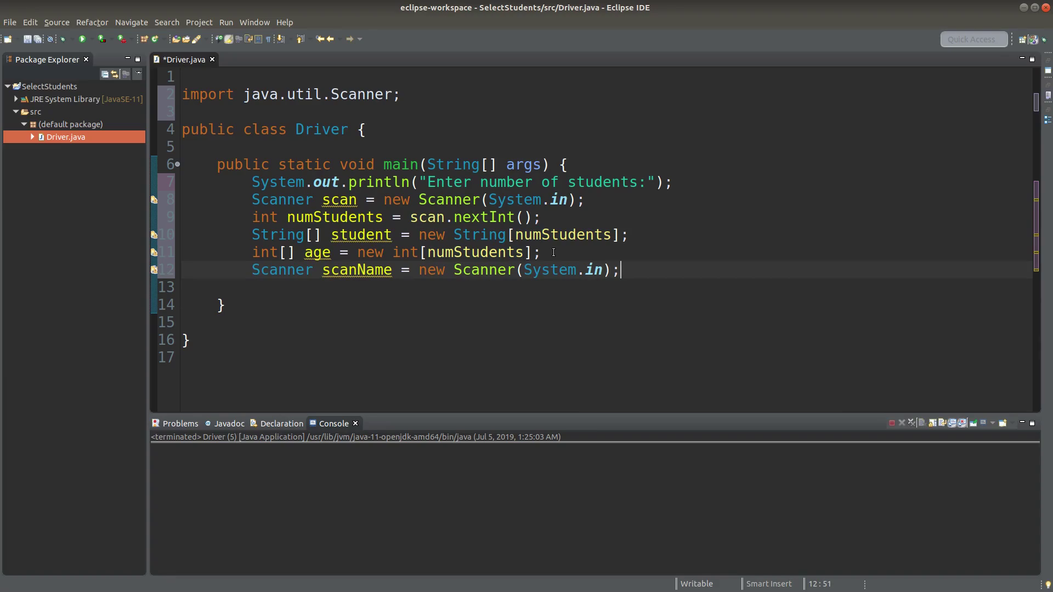
key(Return)
text(Scann)
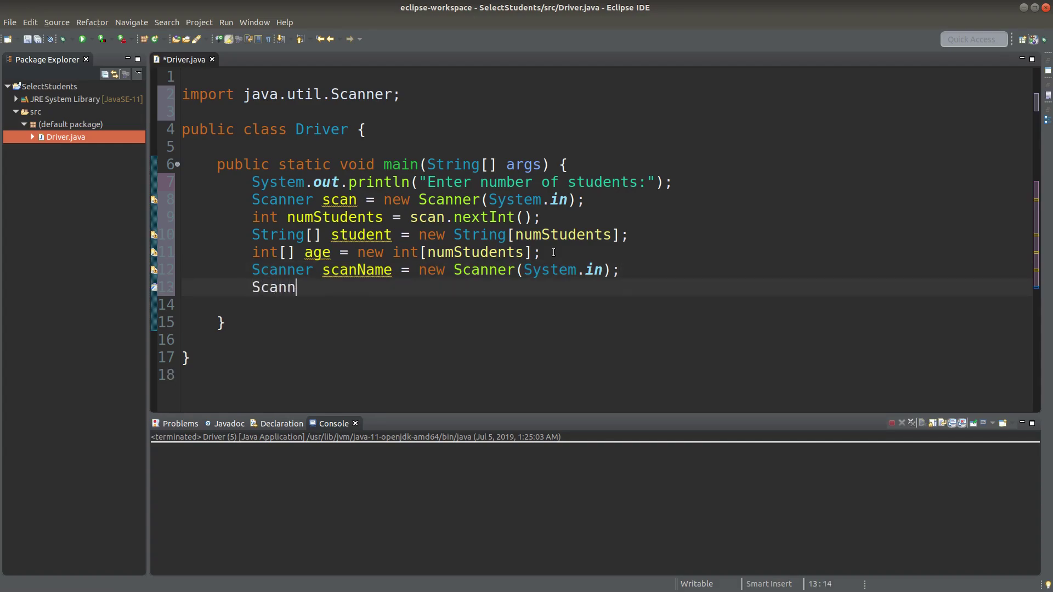
text(er scan)
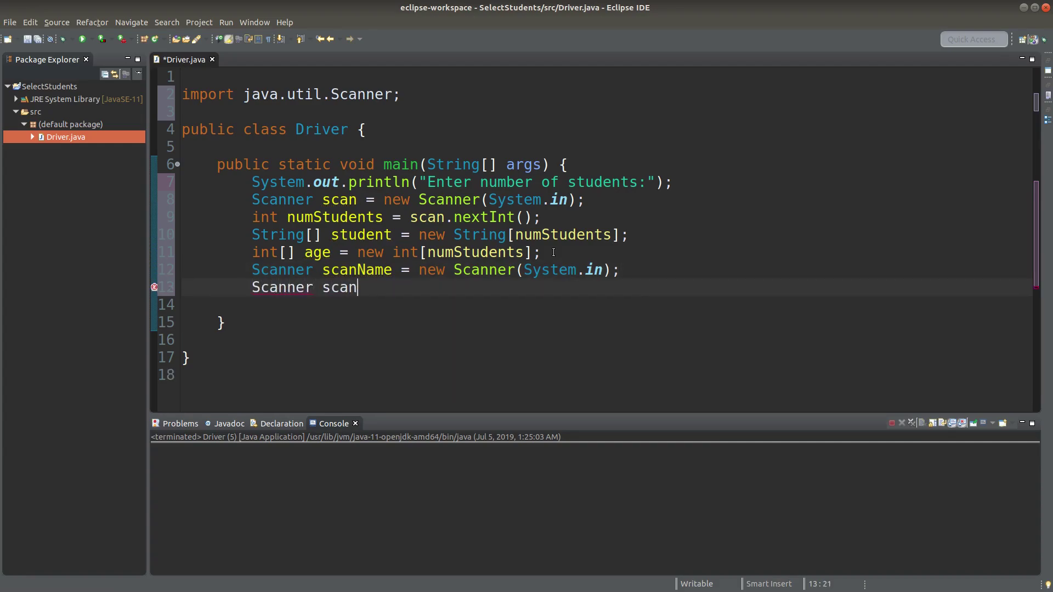
text(Age = new)
text( Scanner()
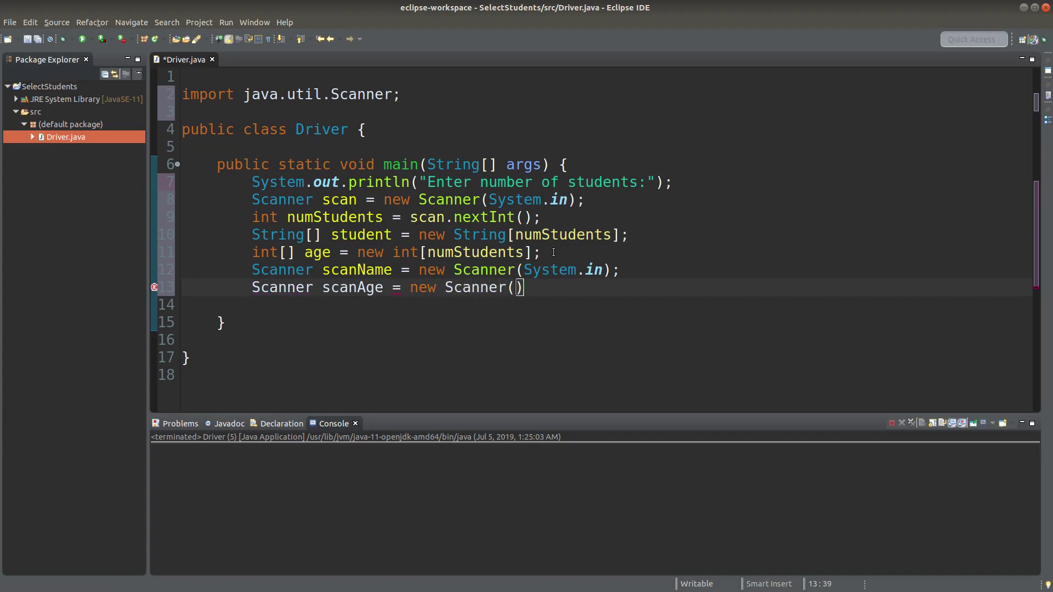
text(Syt)
key(BackSpace)
text(s)
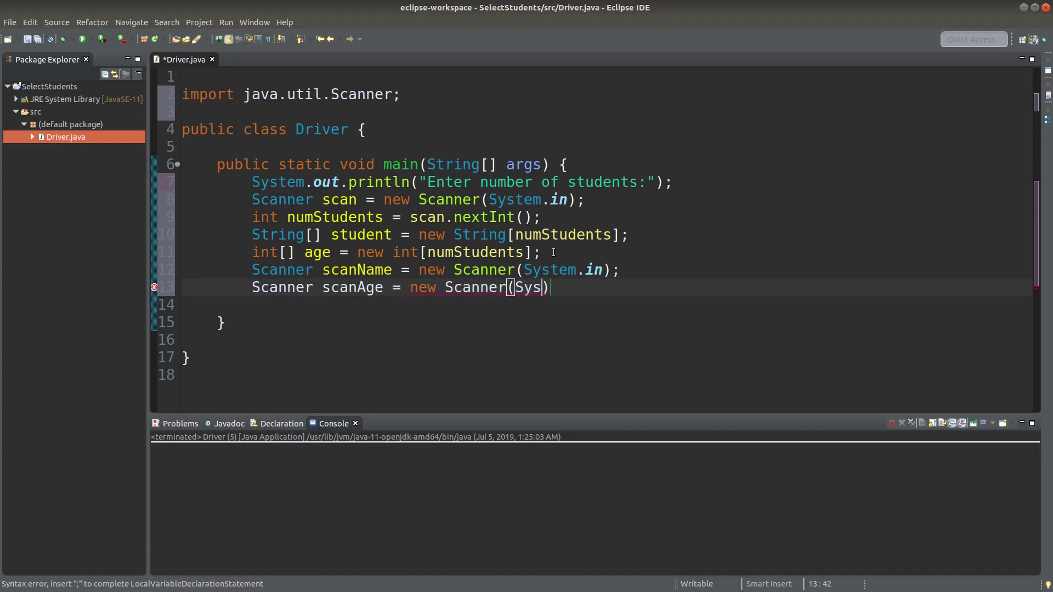
text(tge)
key(BackSpace)
key(BackSpace)
text(em.)
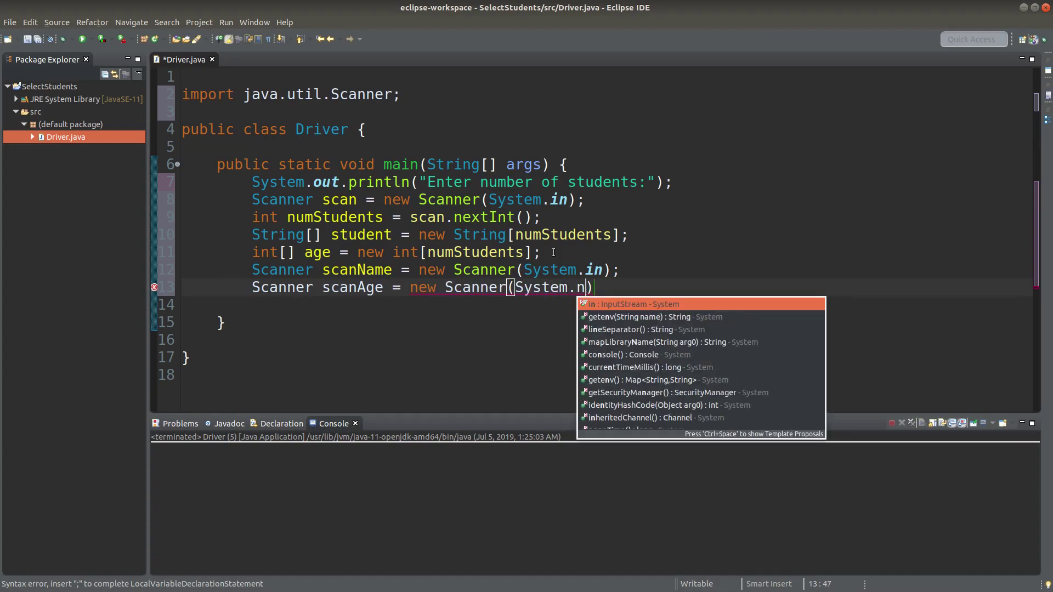
text(in);)
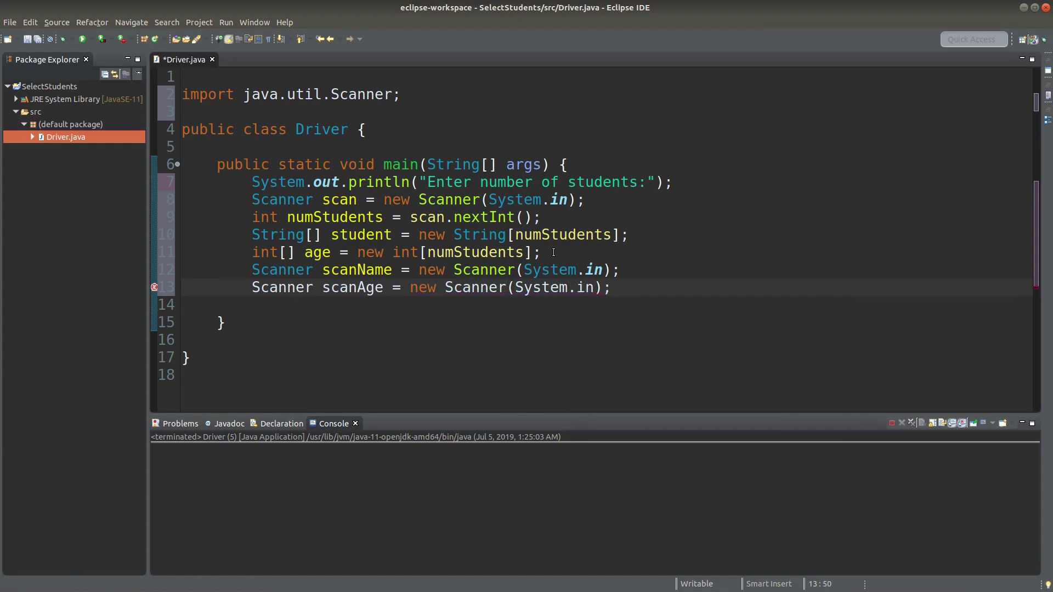
key(Return)
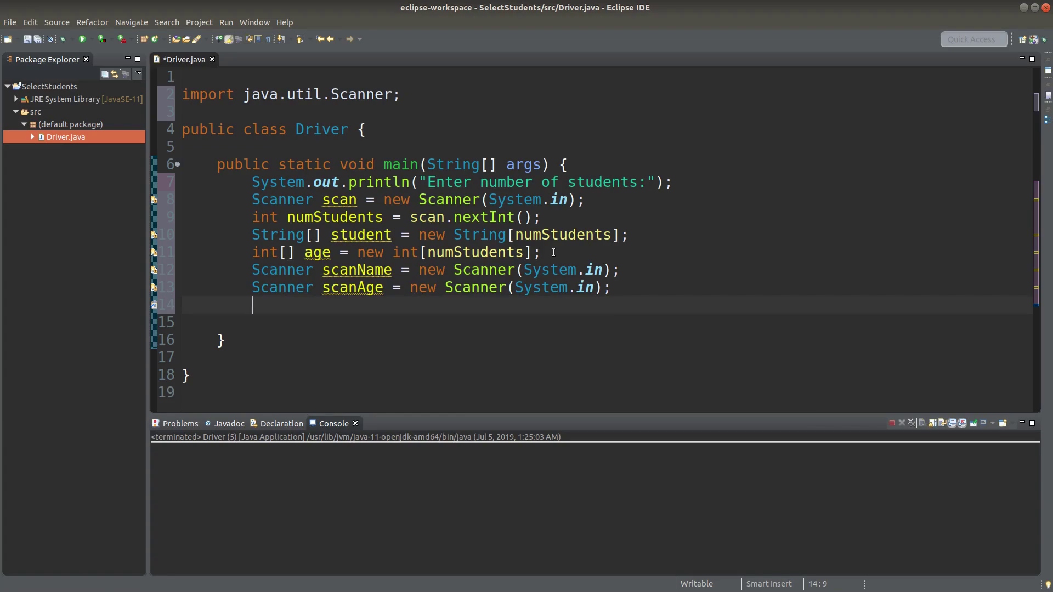
text(for )
text((int )
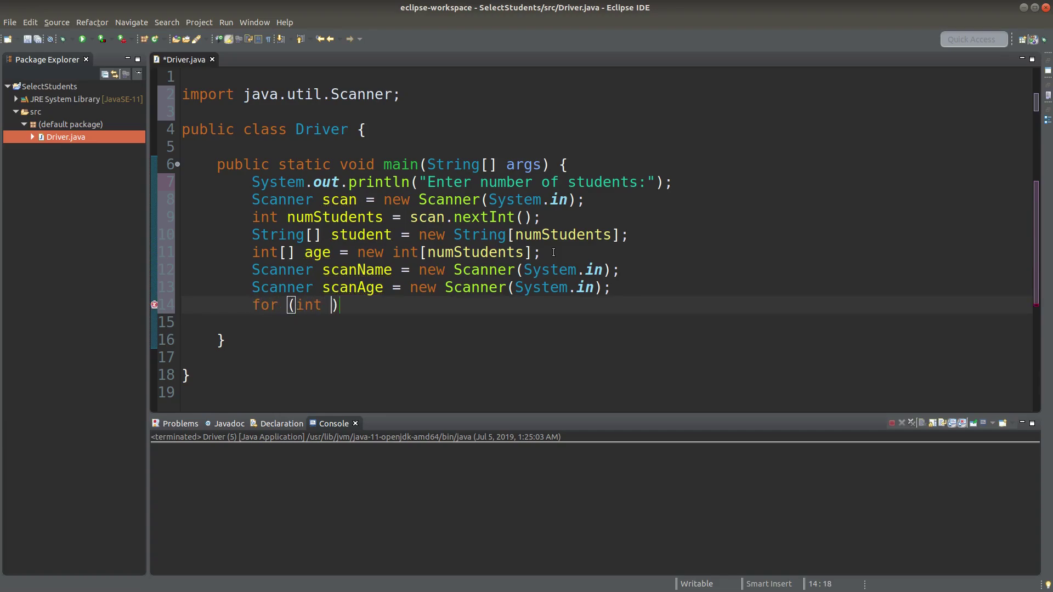
text(i = 0; i < n)
text(umStudents)
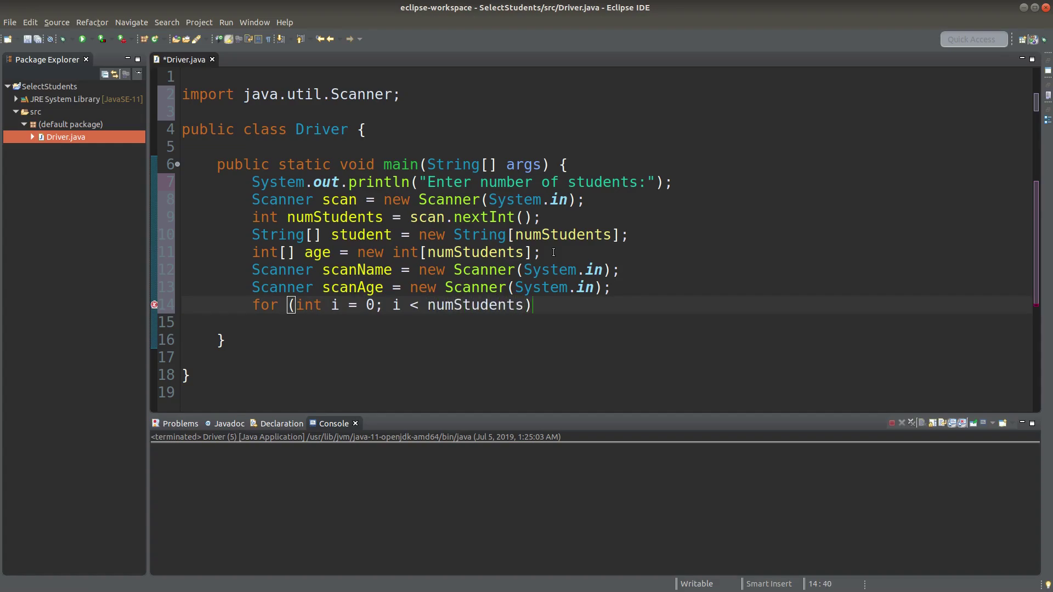
text(; i++0)
- Write for (int i = 0; i < numStudents; i++) with a body printing "Enter name: "
key(BackSpace)
text() {)
key(Return)
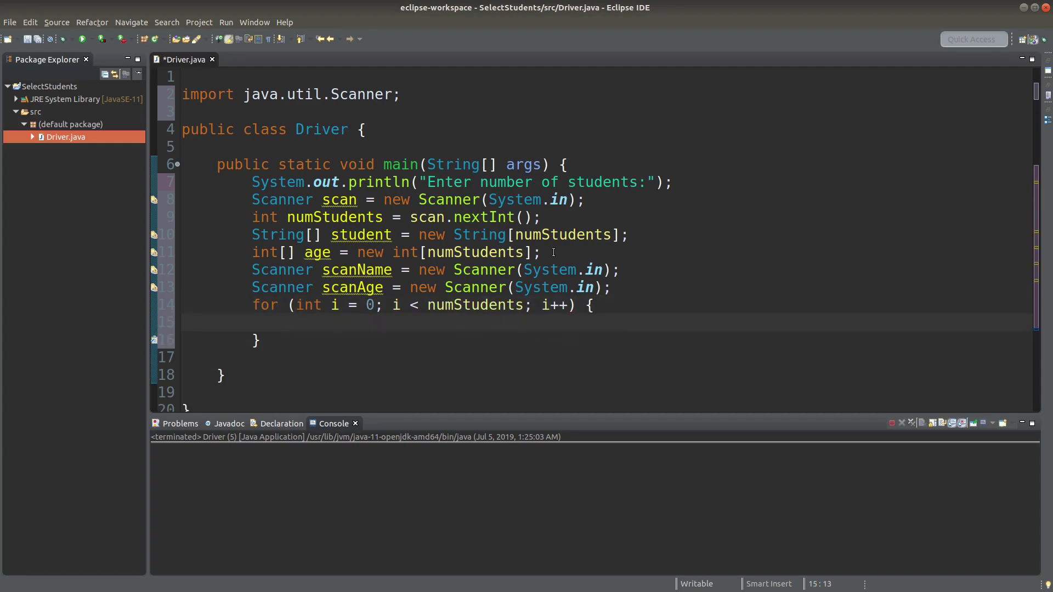
text(S)
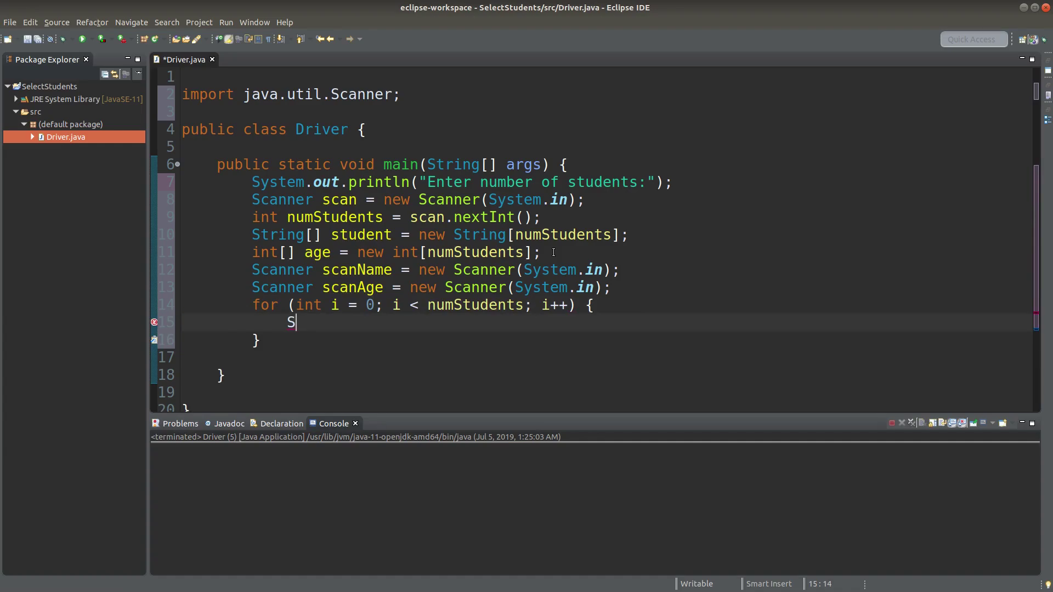
text(ystem)
text(.out.println()
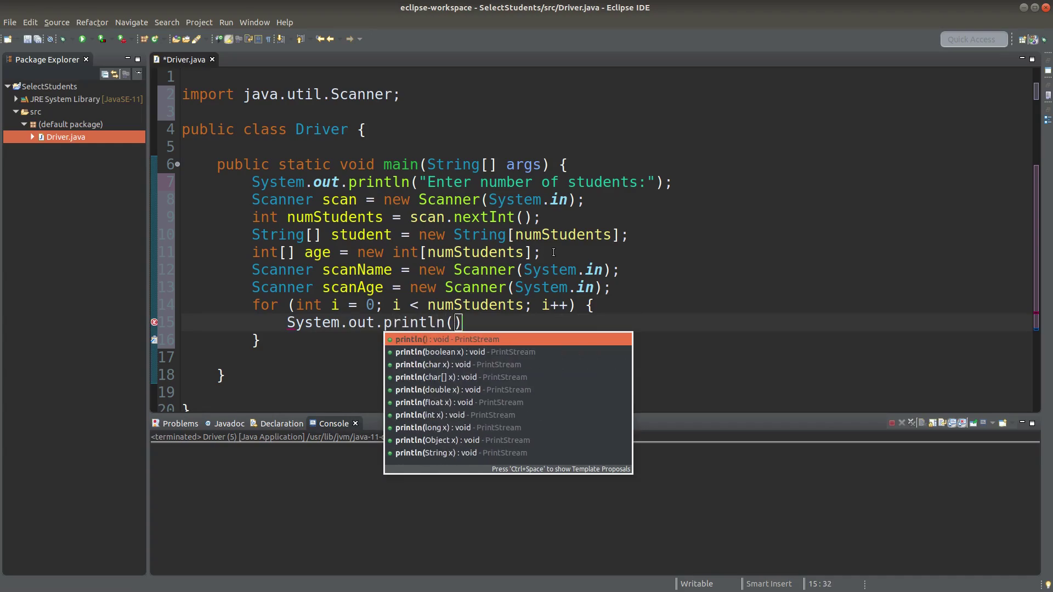
text("Enter name)
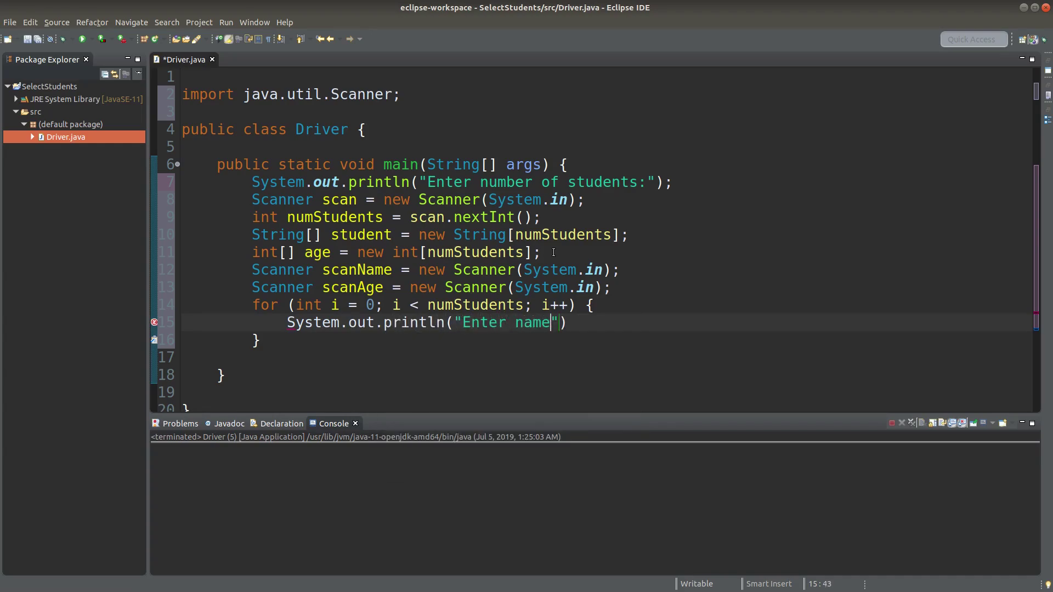
text(: ")
key(Left)
key(Right)
text(;)
key(Return)
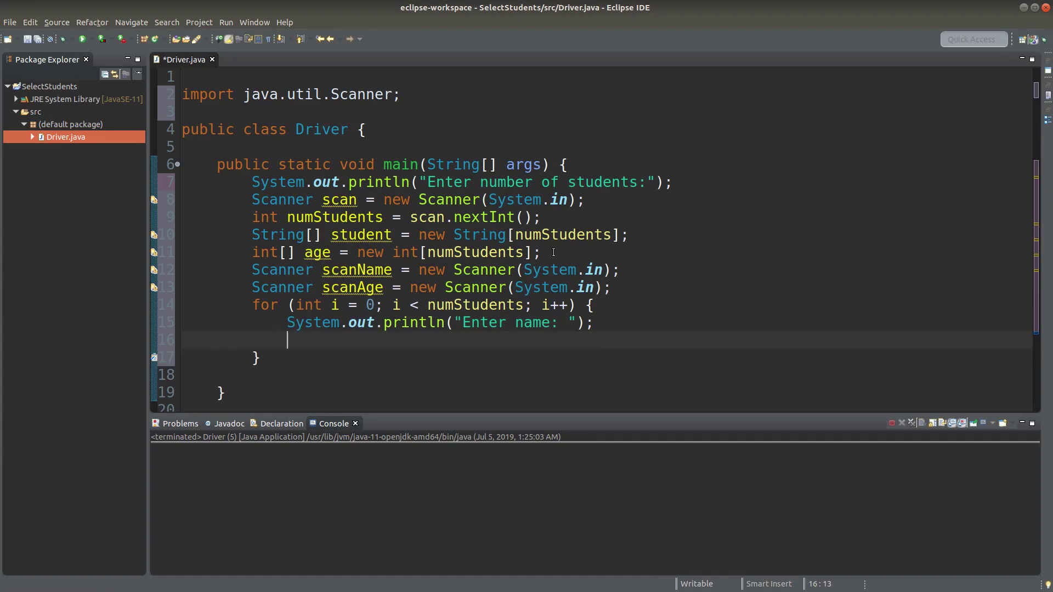
text(sutd)
- Assign student[i] = scanName.nextLine(); on line 16, fixing the typos
key(BackSpace)
key(BackSpace)
key(BackSpace)
text(tuden)
text(t[i])
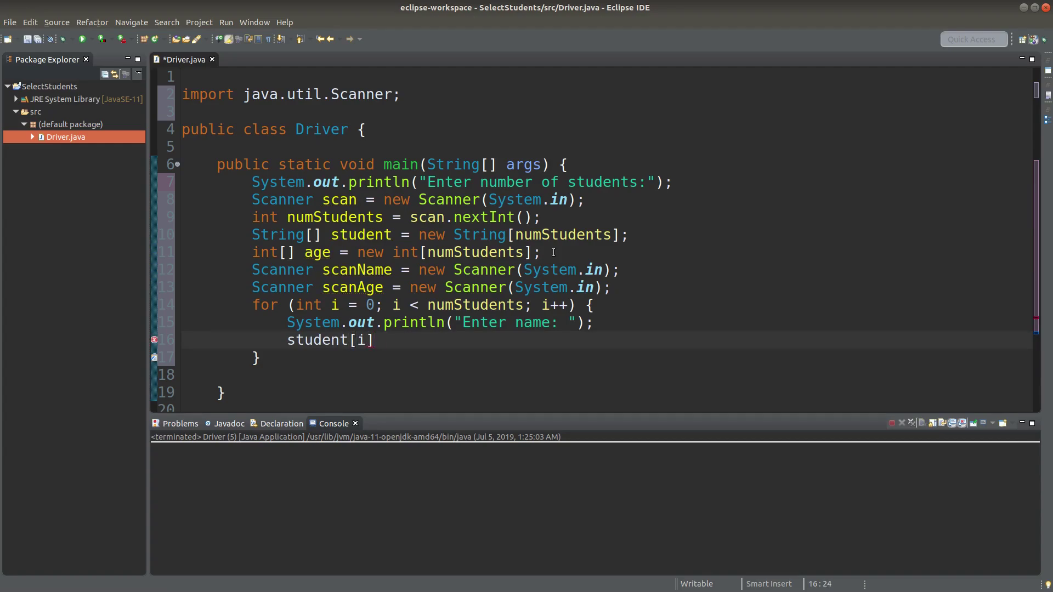
text( = scan )
text(N)
key(BackSpace)
key(BackSpace)
text(Name.)
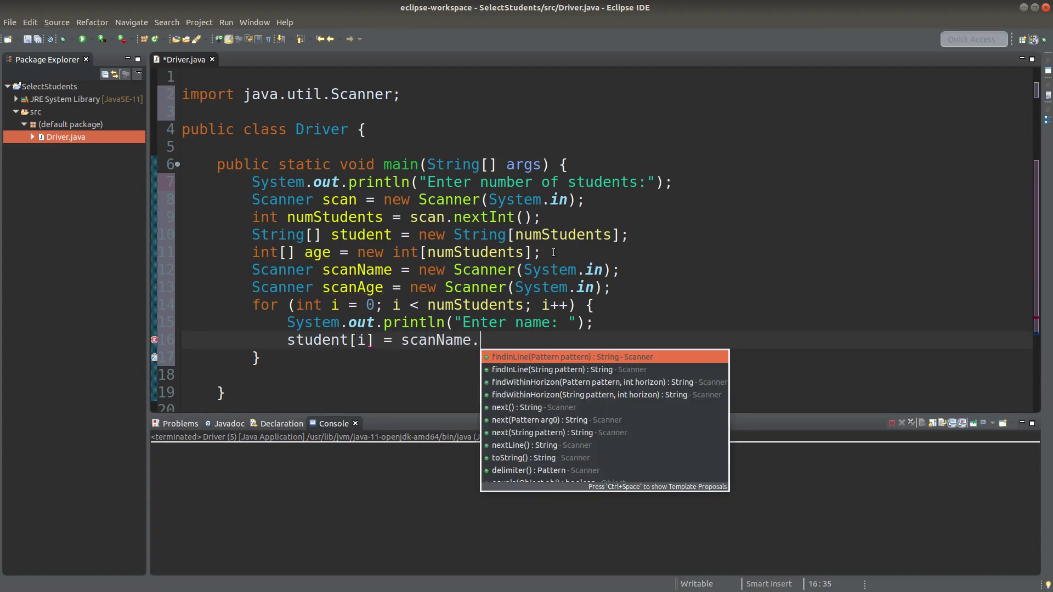
text(nesxt)
key(BackSpace)
key(BackSpace)
key(BackSpace)
text(xt)
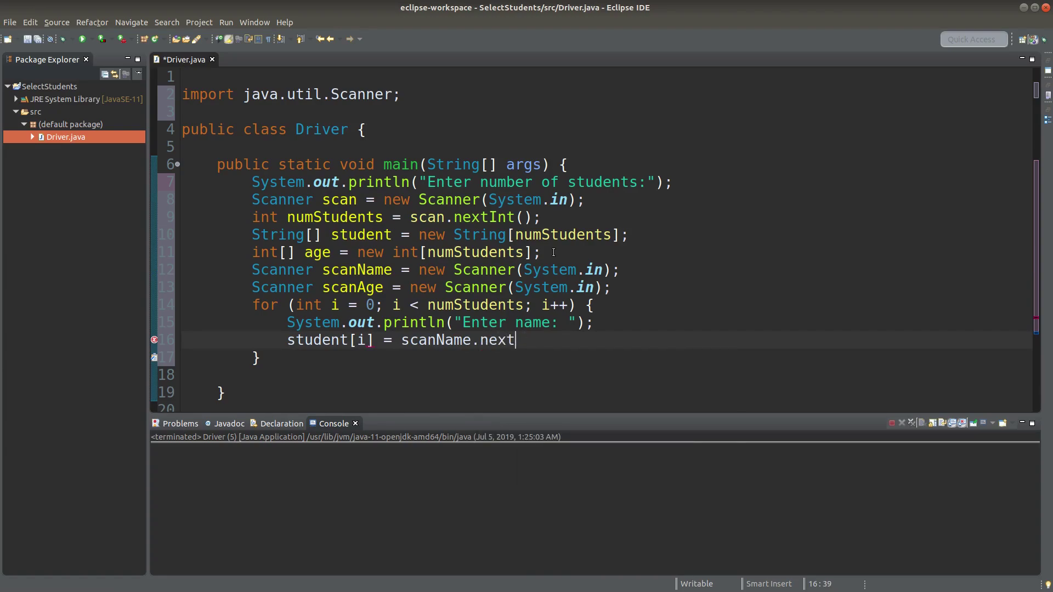
text(Line();)
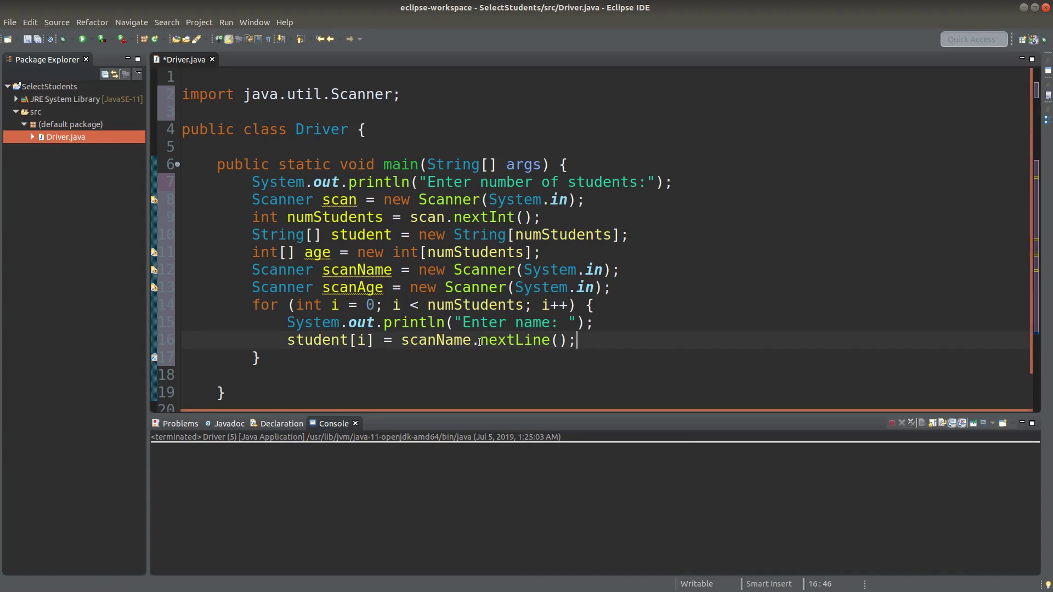
key(Left)
key(Left)
key(Left)
key(Left)
key(Left)
key(Left)
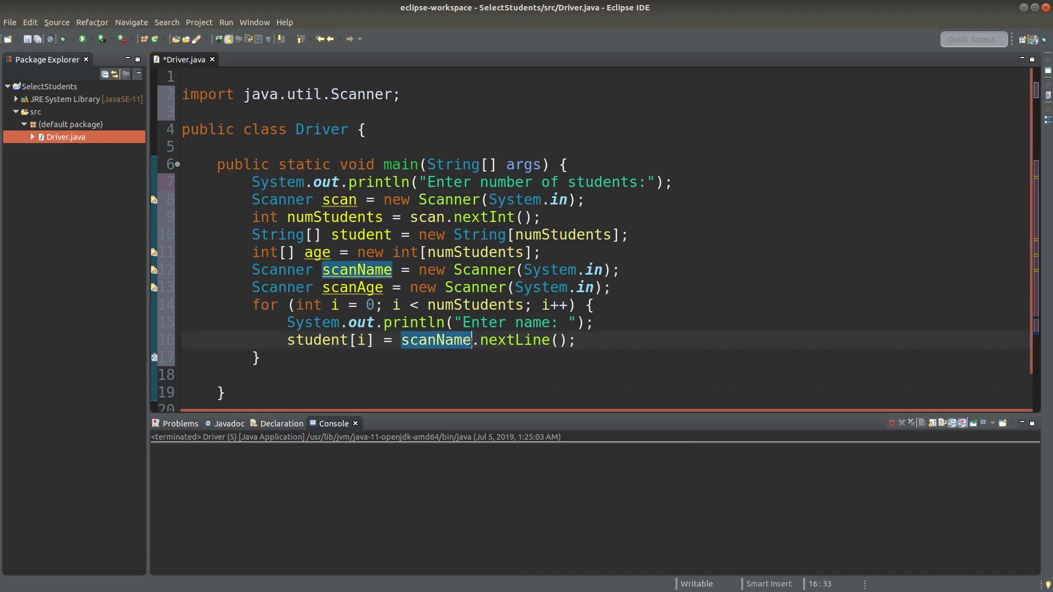
key(Left)
key(Left)
key(Left)
click(400, 341)
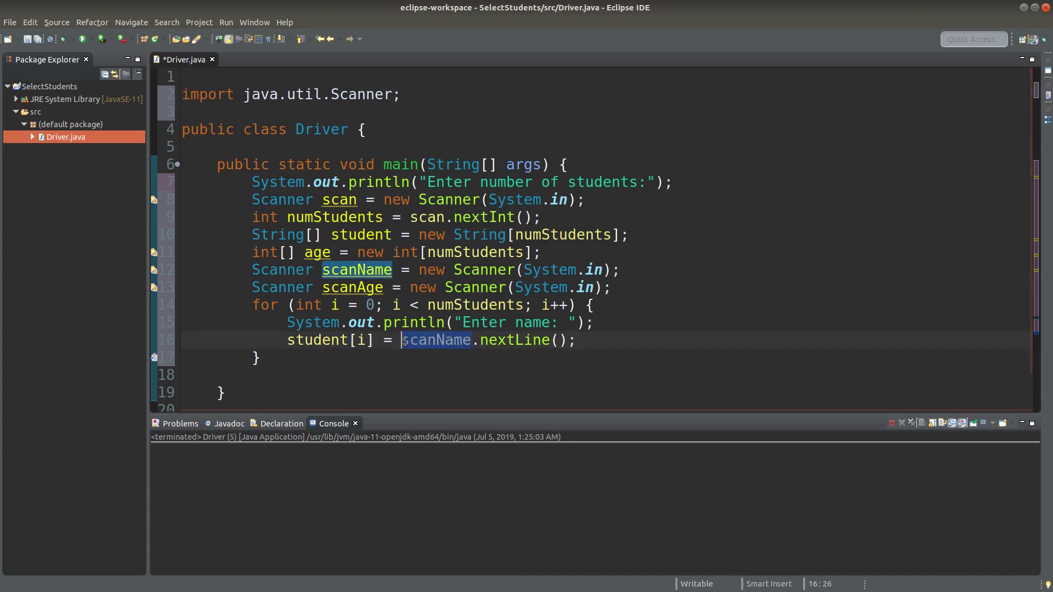
mouse_move(436, 340)
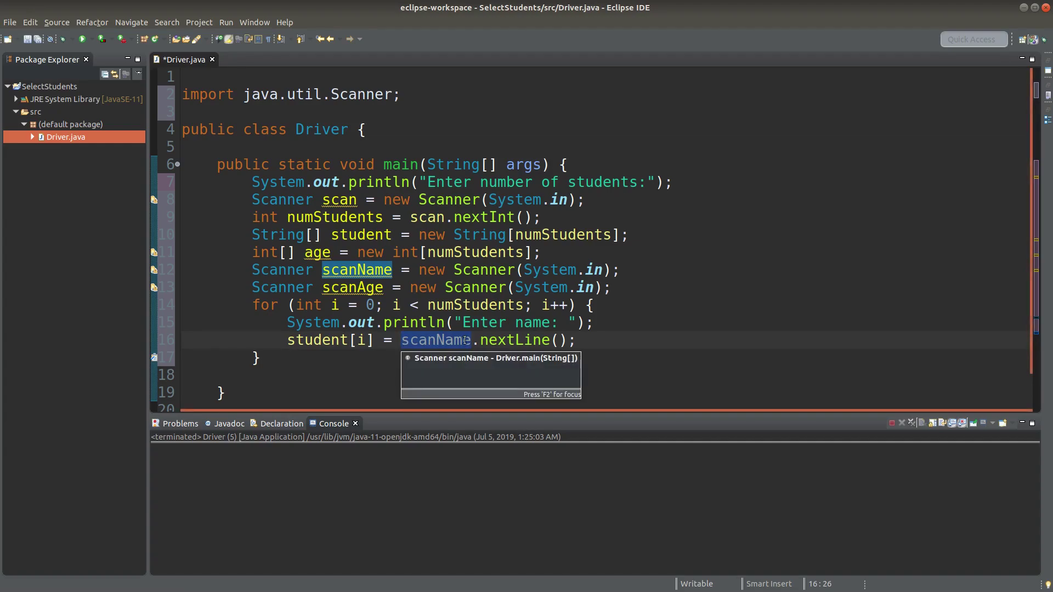
key(End)
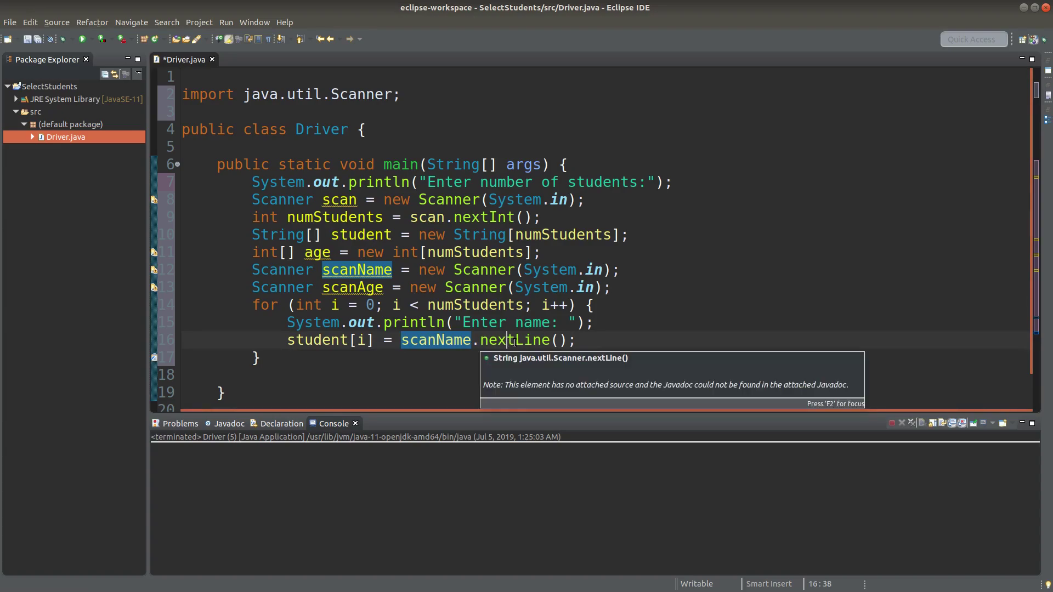
double_click(545, 340)
double_click(515, 343)
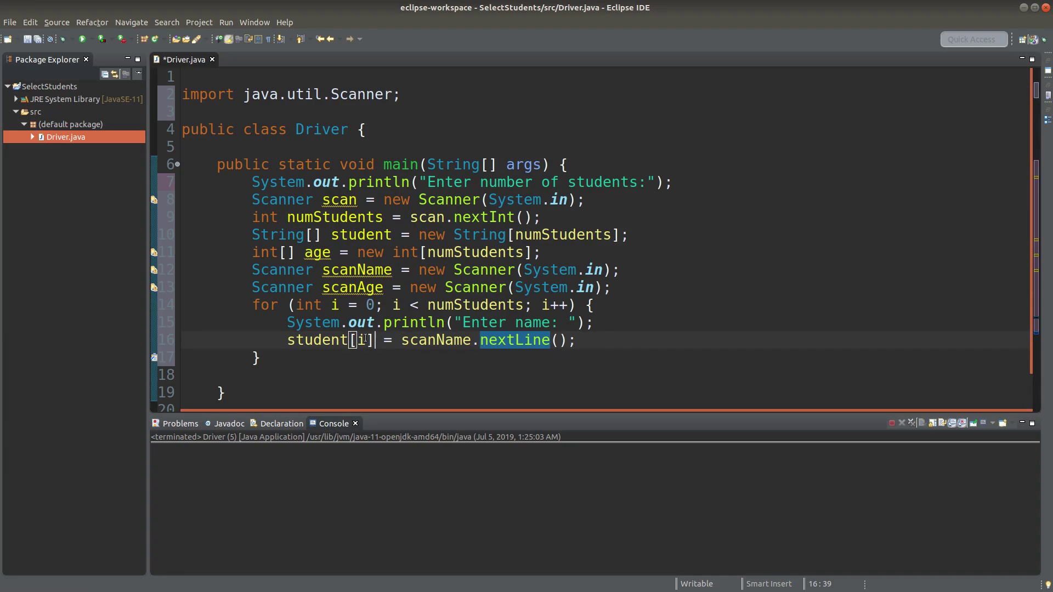
key(Home)
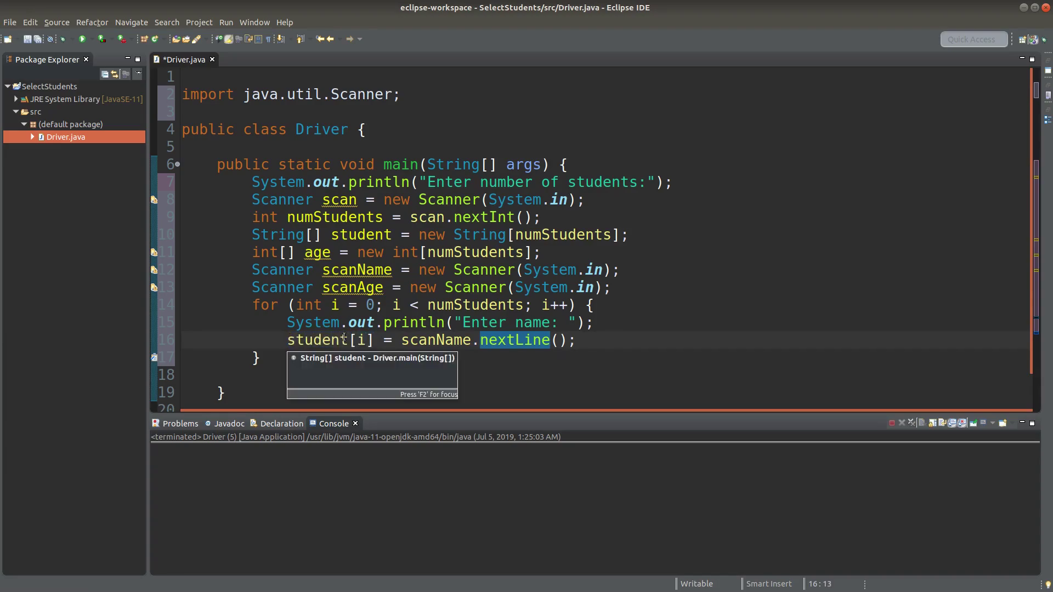
click(355, 340)
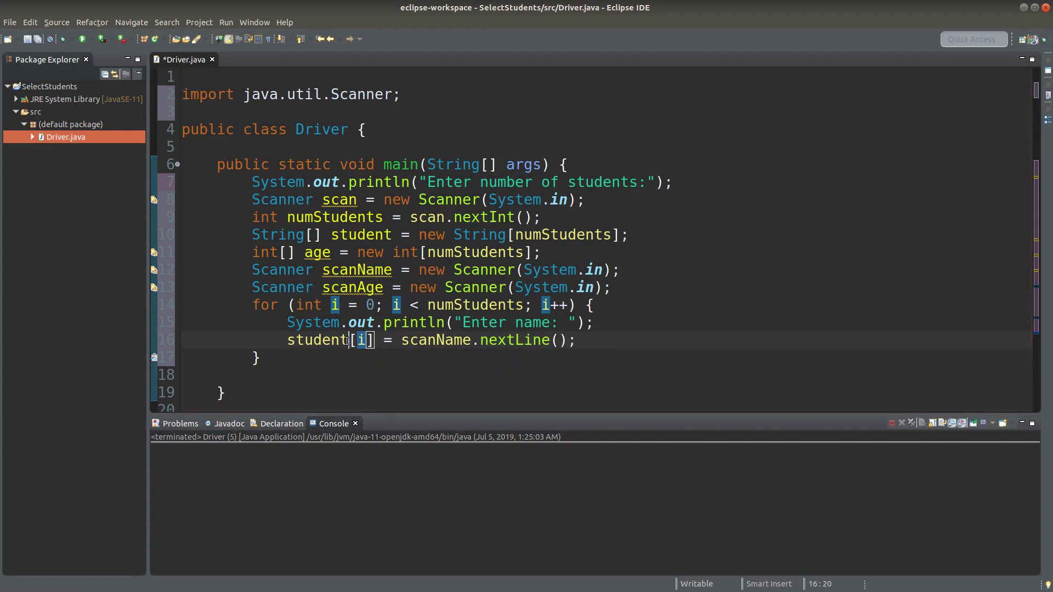
drag(348, 340, 287, 340)
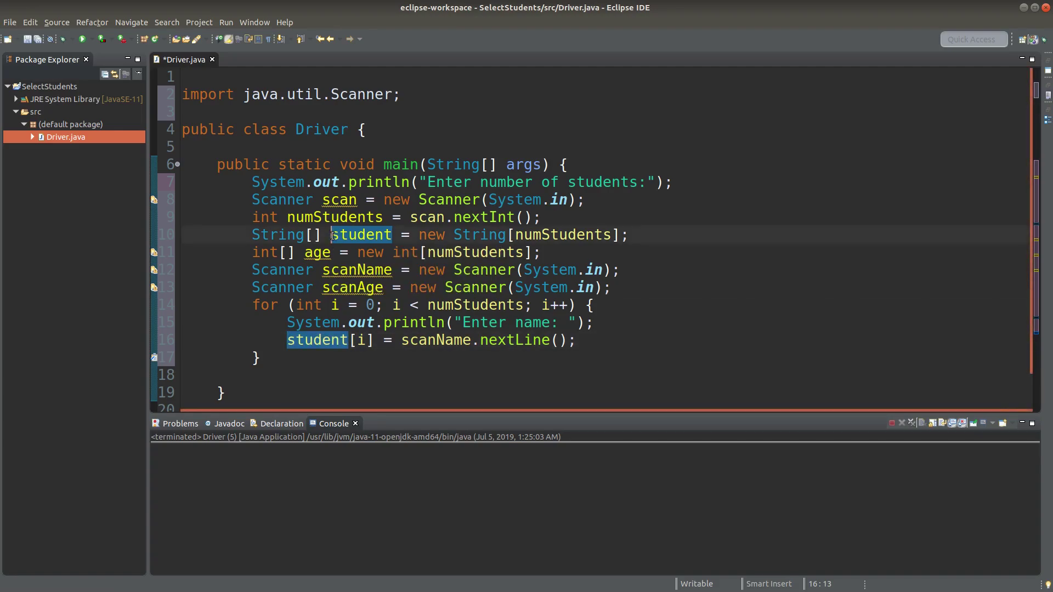
click(376, 236)
drag(454, 234, 619, 234)
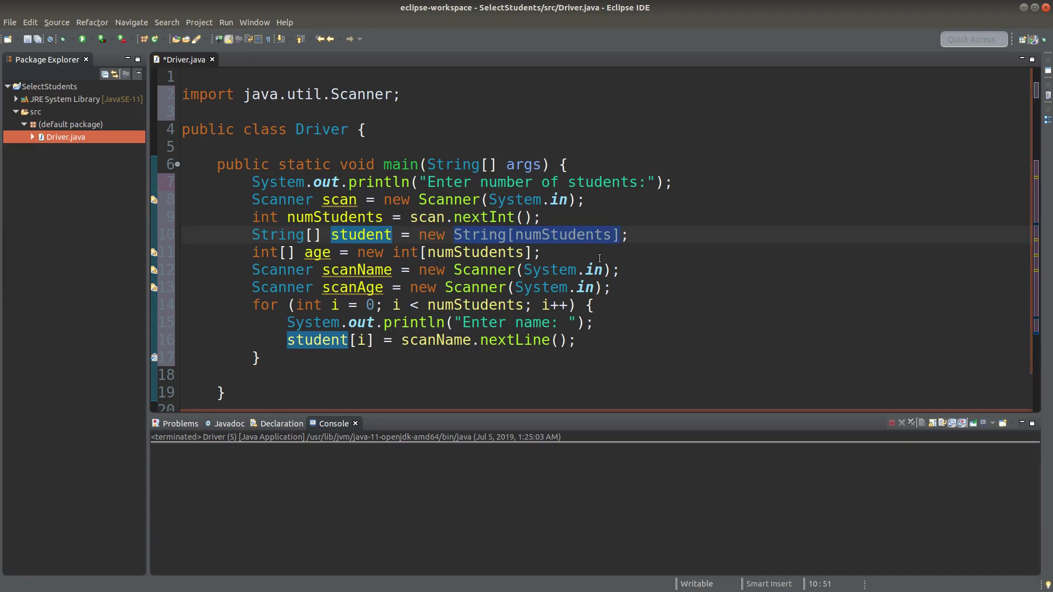
click(596, 337)
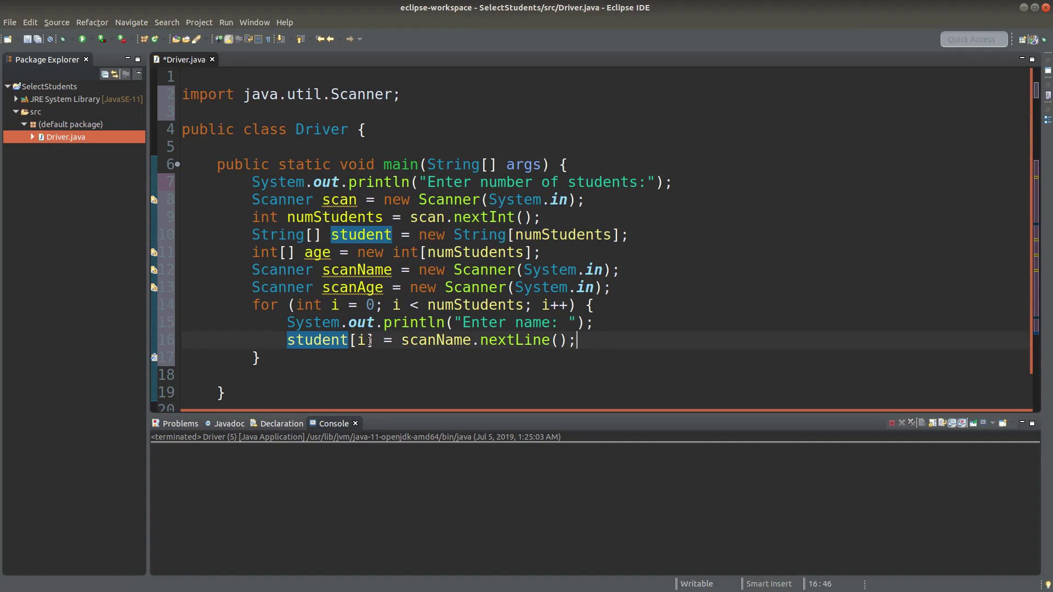
click(372, 304)
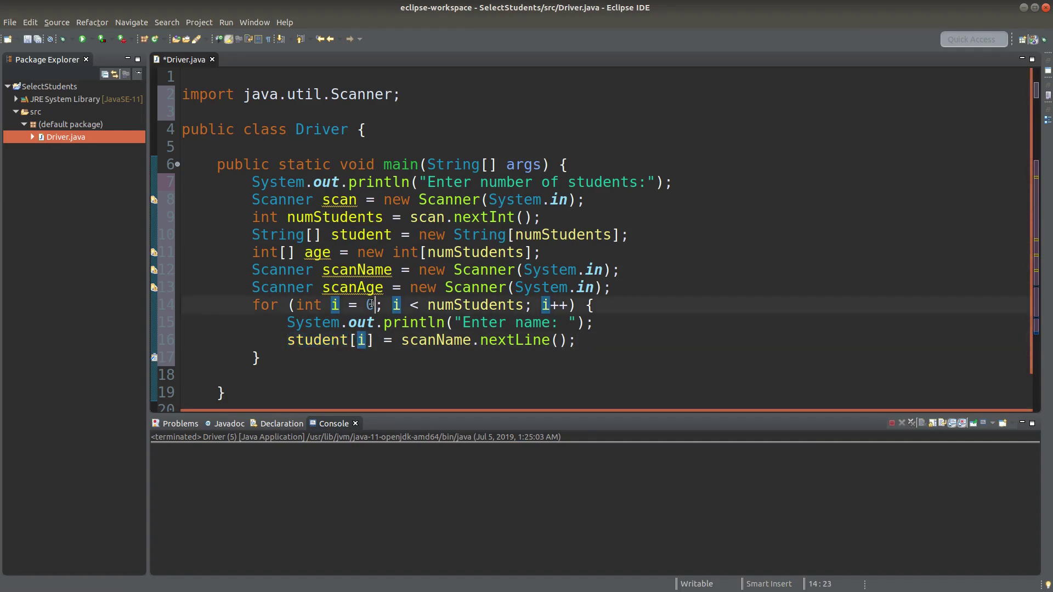
click(367, 304)
drag(330, 305, 375, 306)
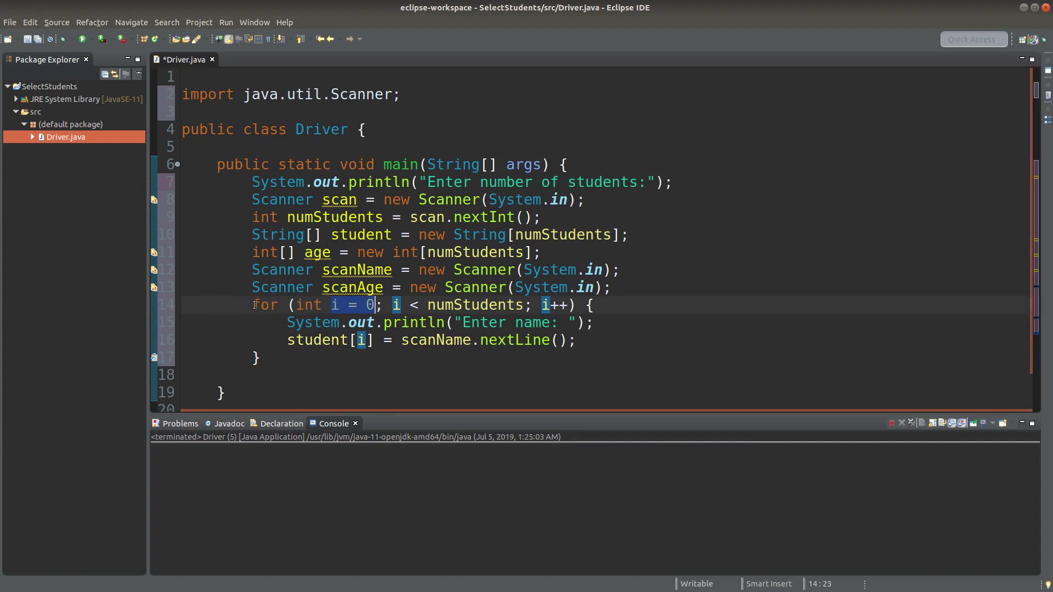
click(593, 344)
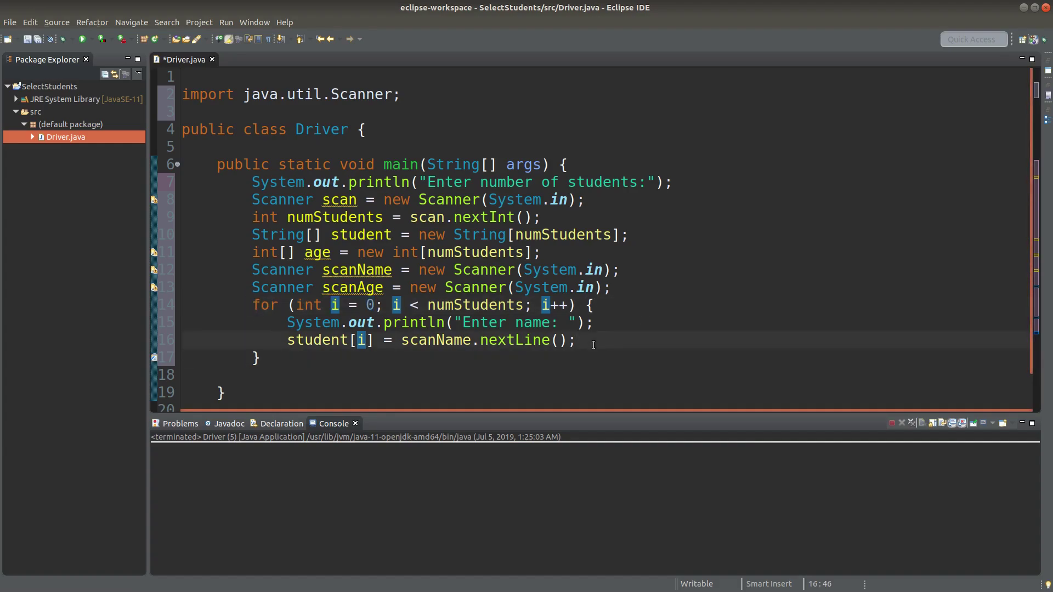
- Add age[i] = scanAge.nextInt(); on a new line after line 16
key(Return)
text(age)
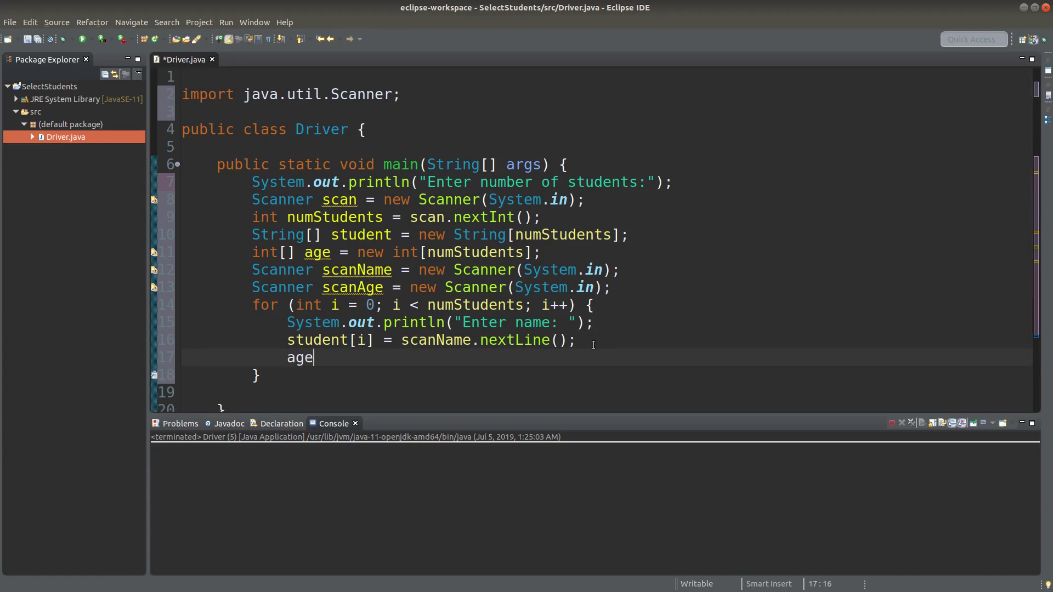
text([i] = )
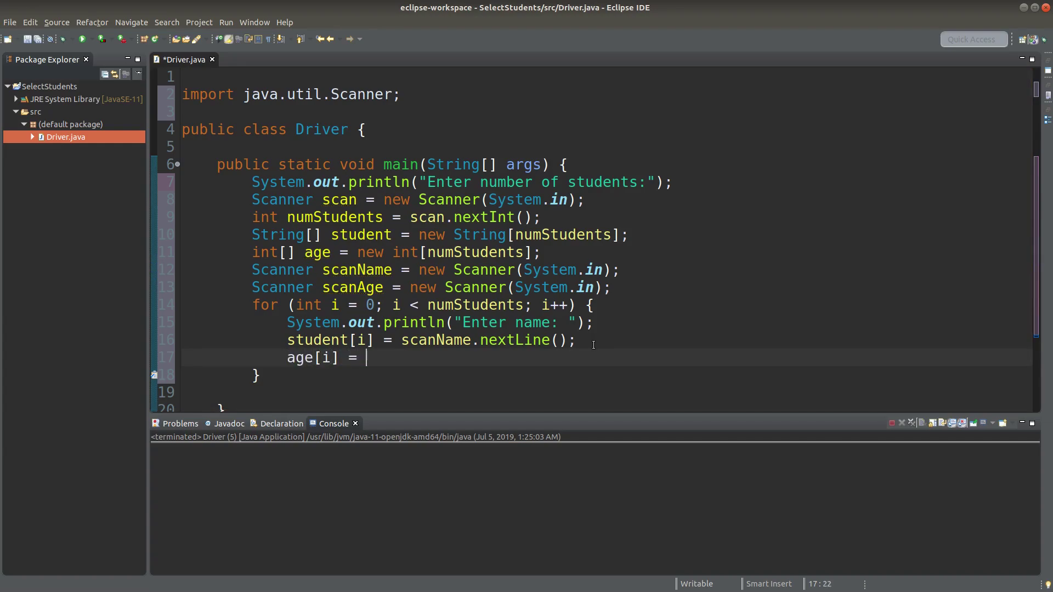
text(scanAge.nex)
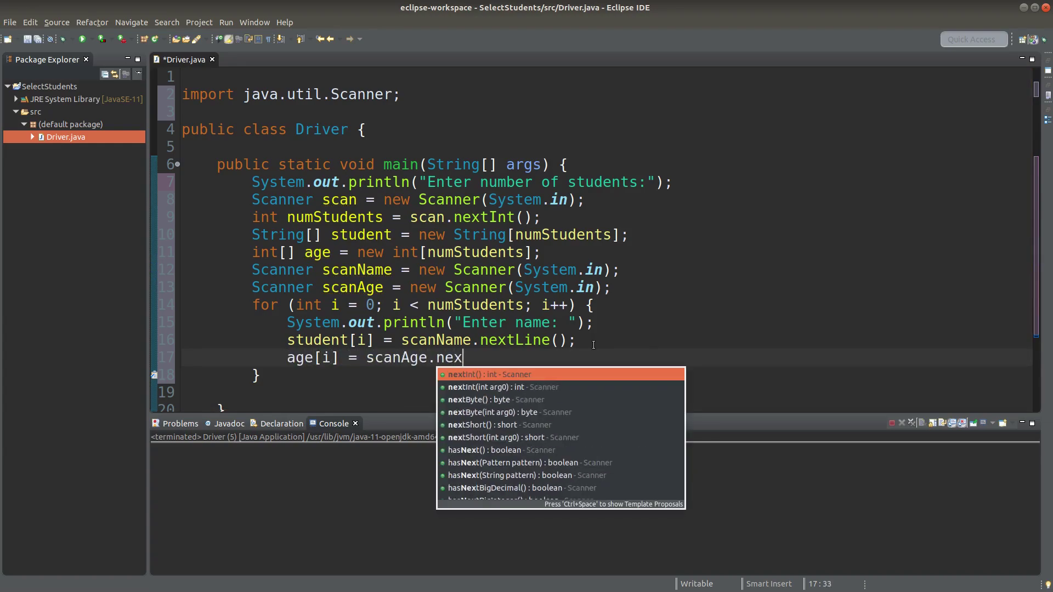
text(tInt();)
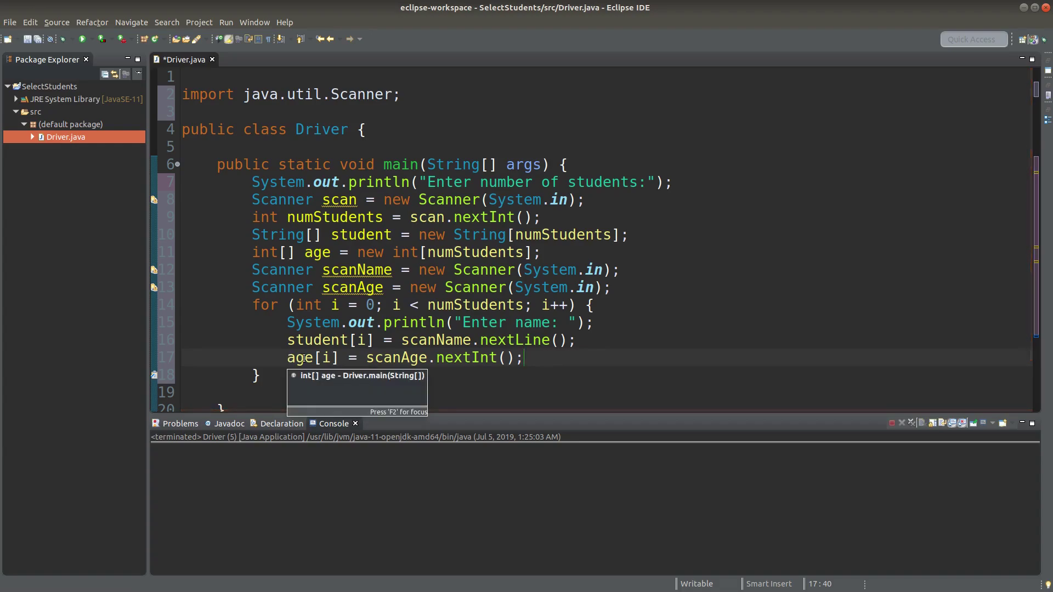
- Check the scanAge.nextInt() call in the age[i] statement on line 17
drag(428, 358, 367, 359)
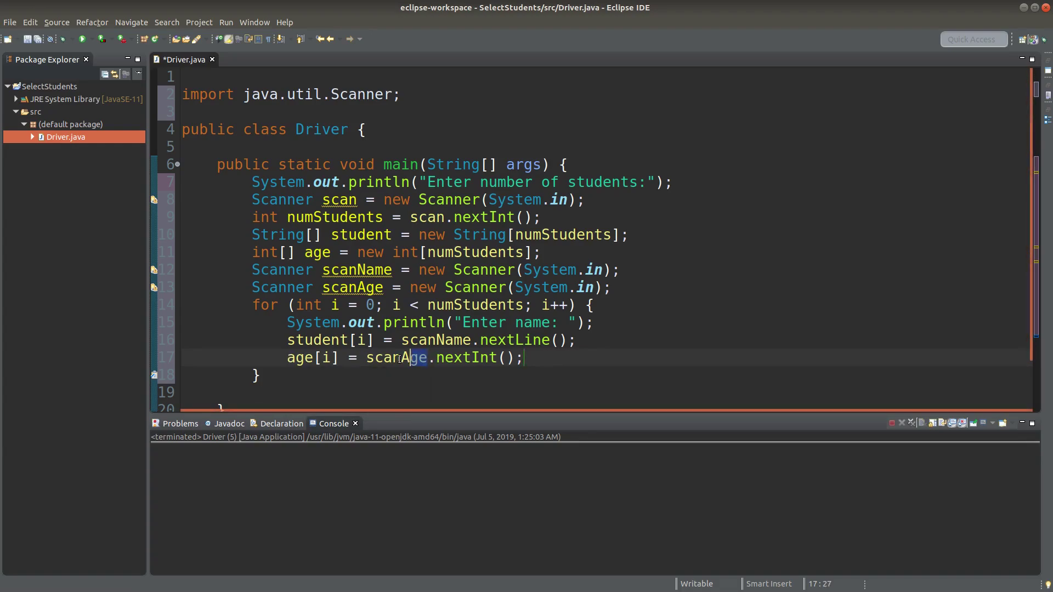
click(367, 358)
click(428, 359)
mouse_move(437, 360)
mouse_down()
mouse_move(514, 359)
mouse_move(436, 360)
mouse_up()
click(513, 358)
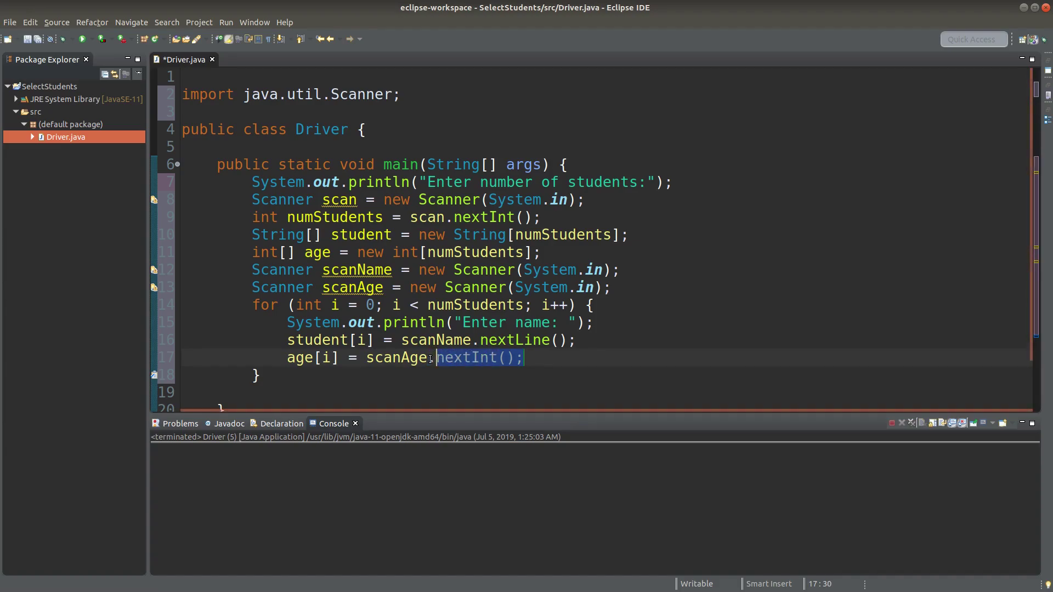
drag(428, 358, 366, 358)
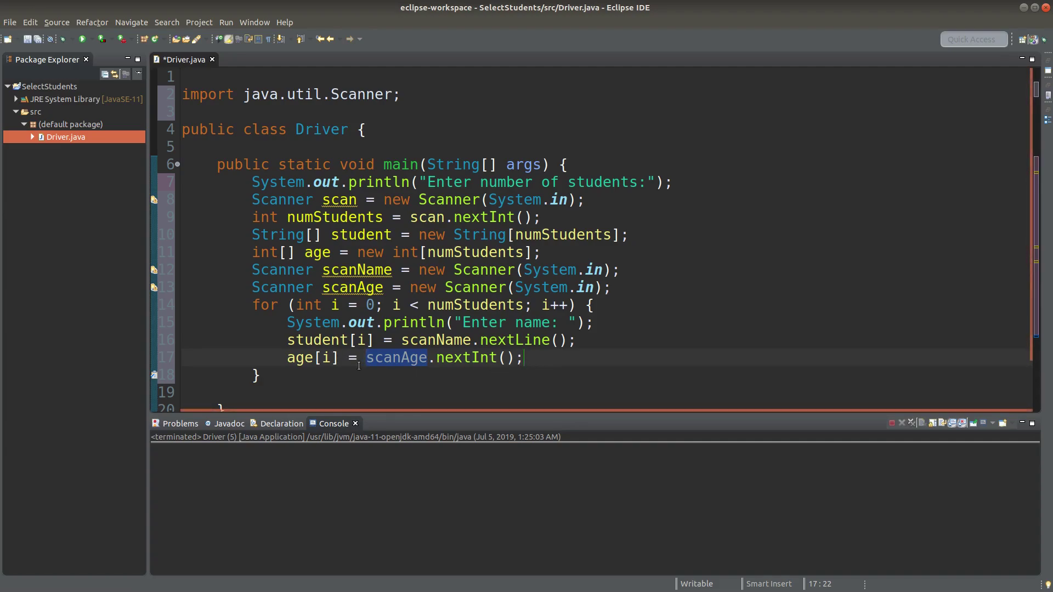
- Check age[i] on line 17, then add a line below the input loop
click(329, 357)
click(289, 357)
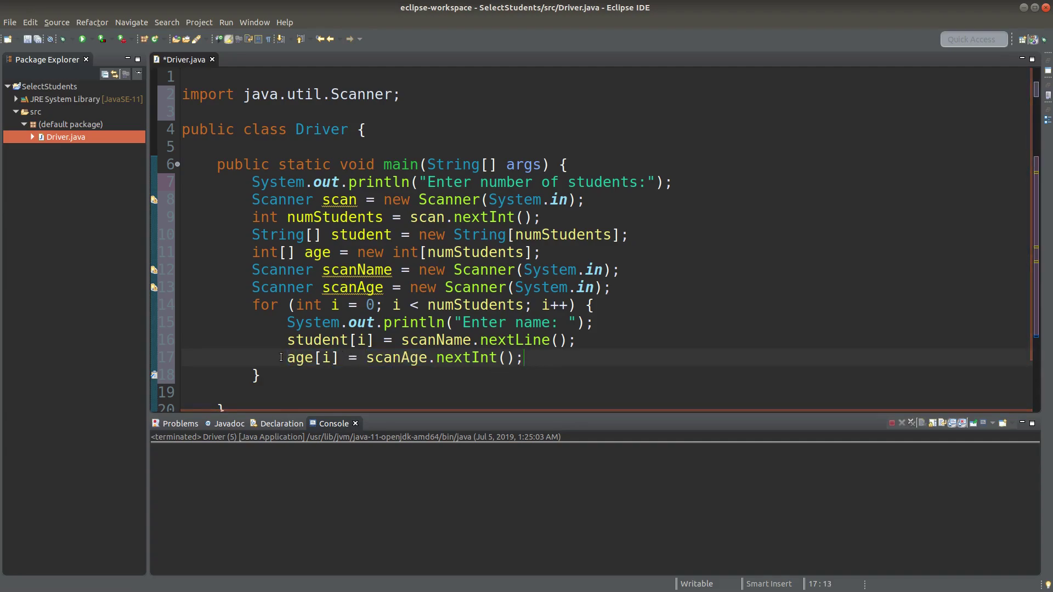
drag(289, 358, 339, 357)
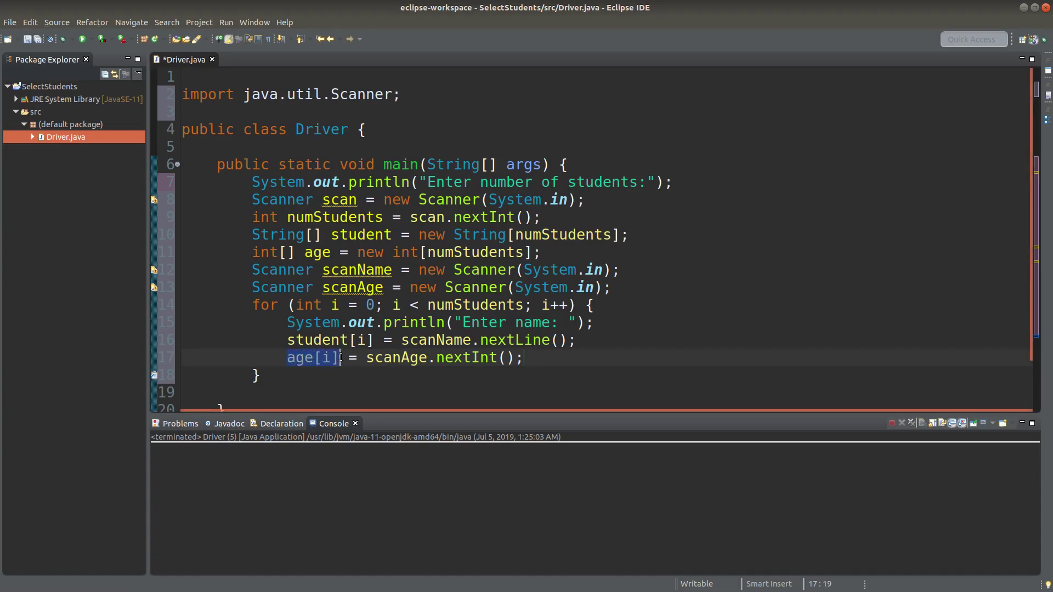
key(Right)
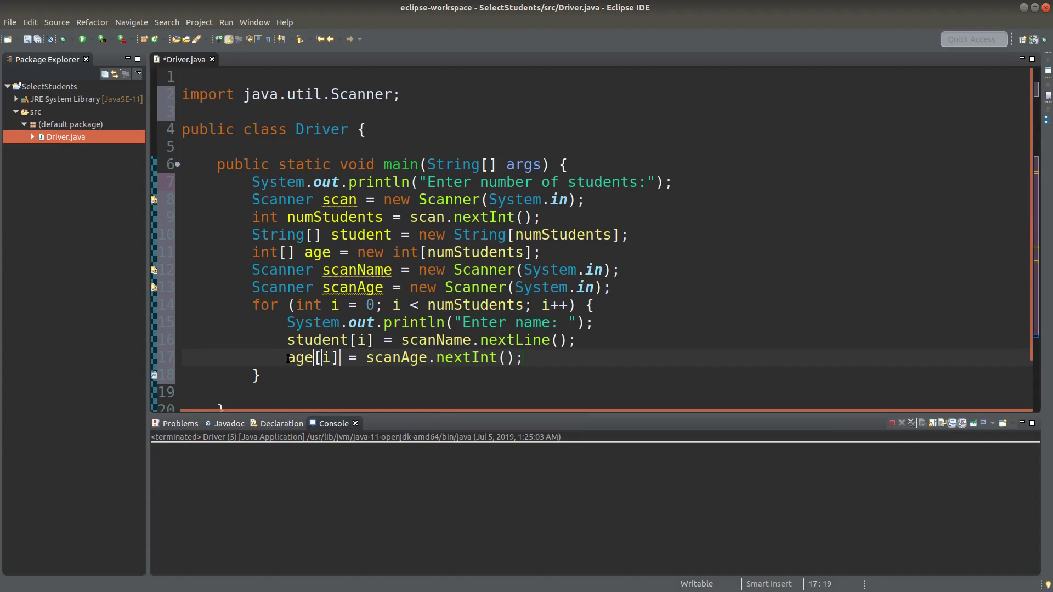
drag(288, 357, 313, 357)
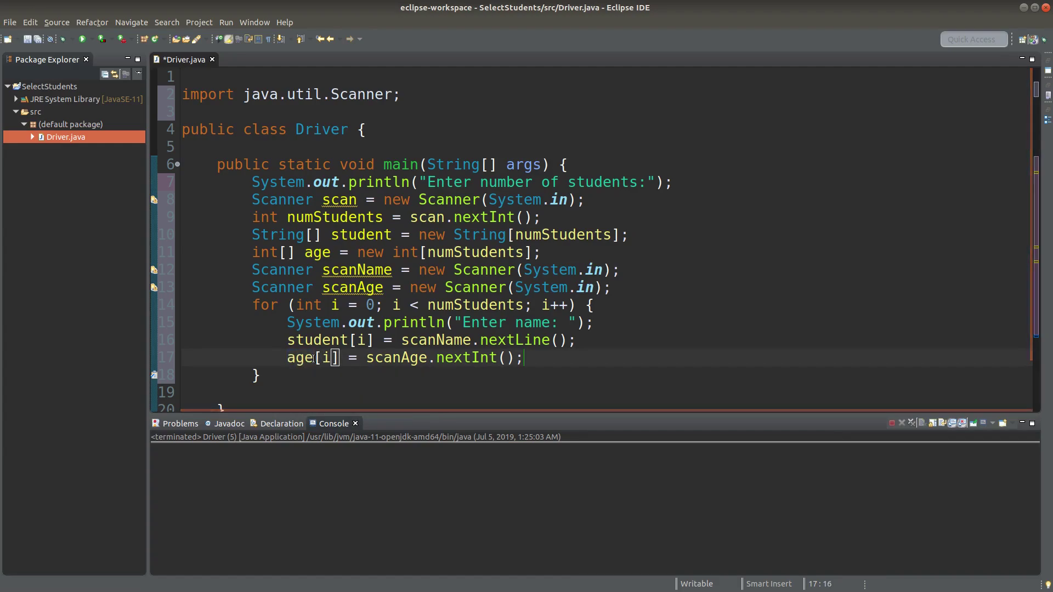
click(288, 358)
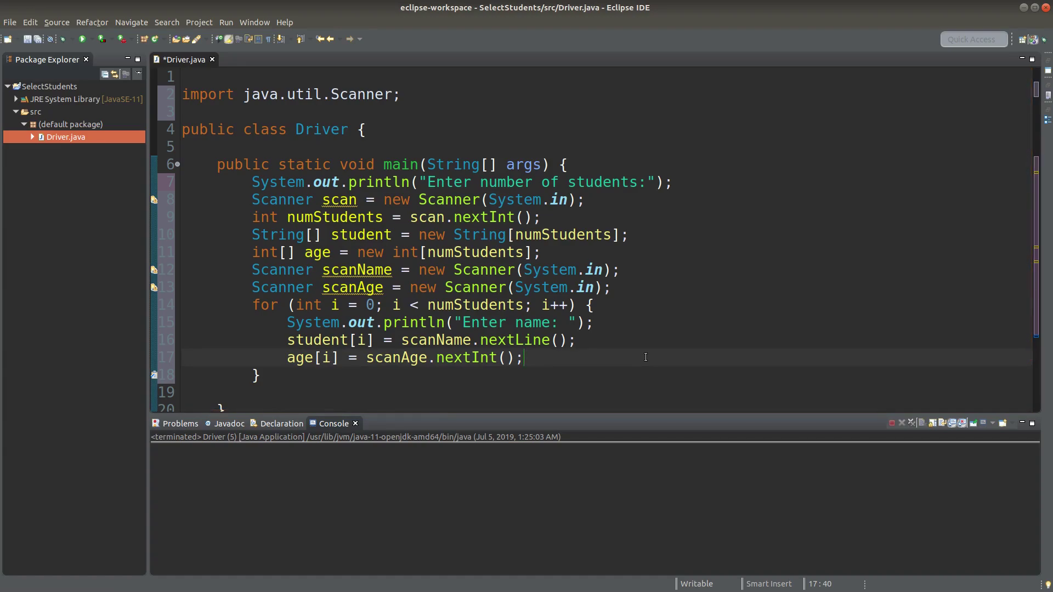
key(Down)
key(Return)
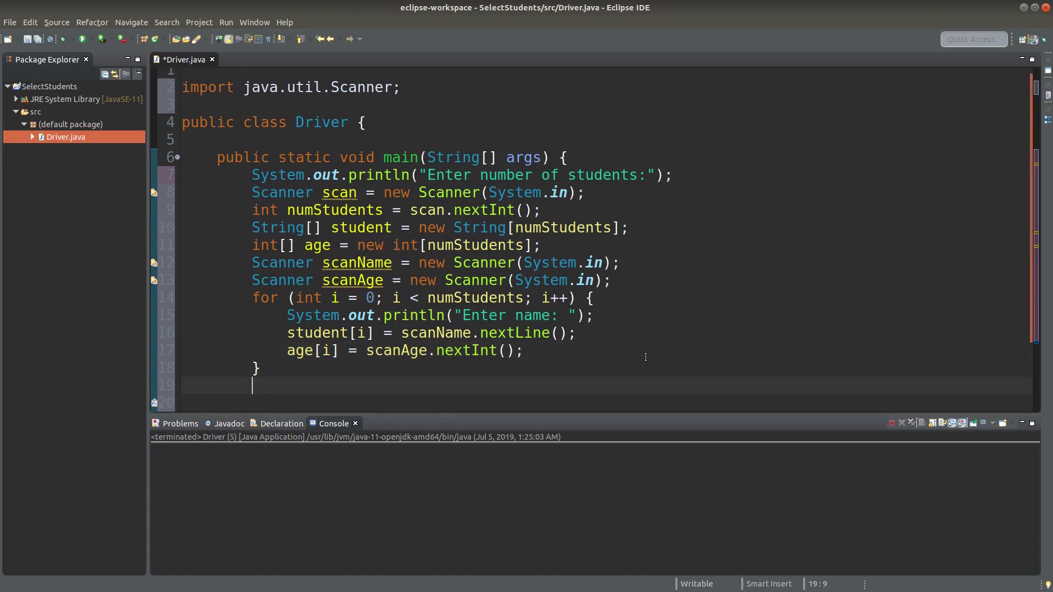
scroll(645, 356, down, 2)
text(for ()
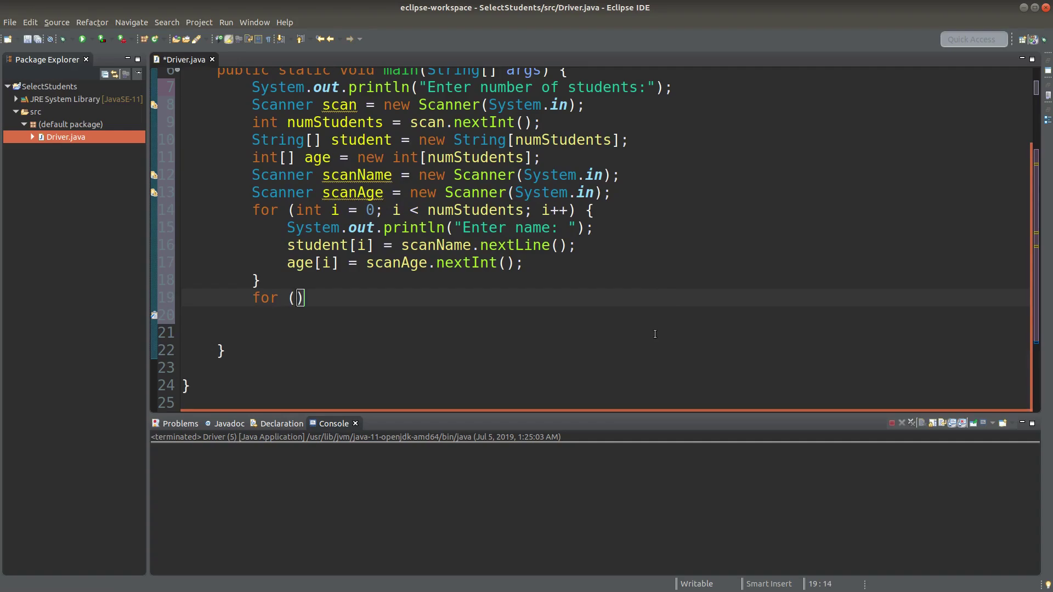
text(int i = 0)
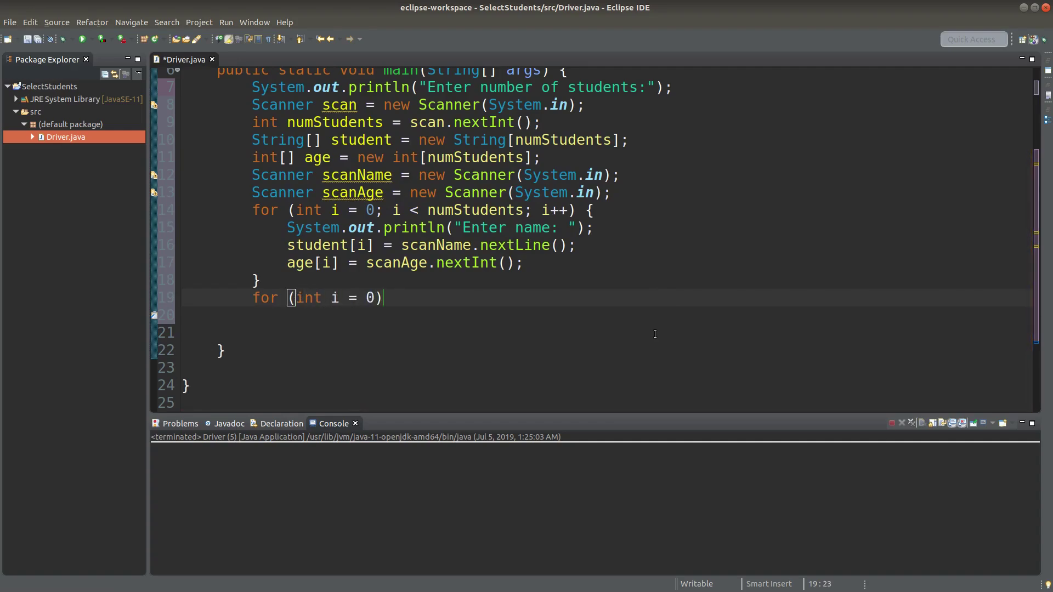
text(; i < numSt)
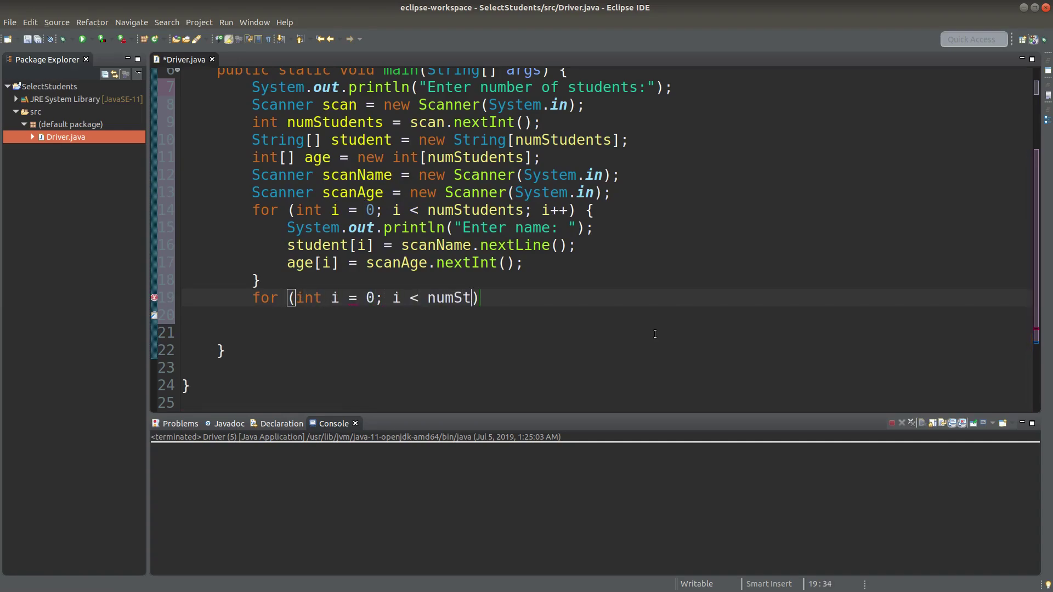
text(udents; i+)
text(+) {)
- Write for (int i = 0; i < numStudents; i++) and begin if (age[i] >= 15) inside it
key(Return)
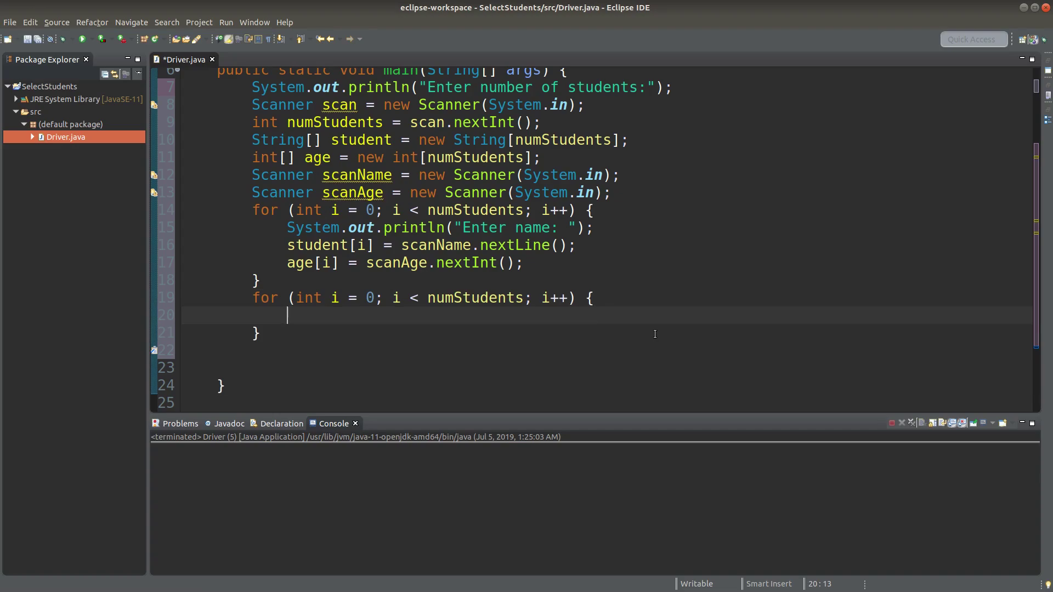
text(if )
text((age[i] )
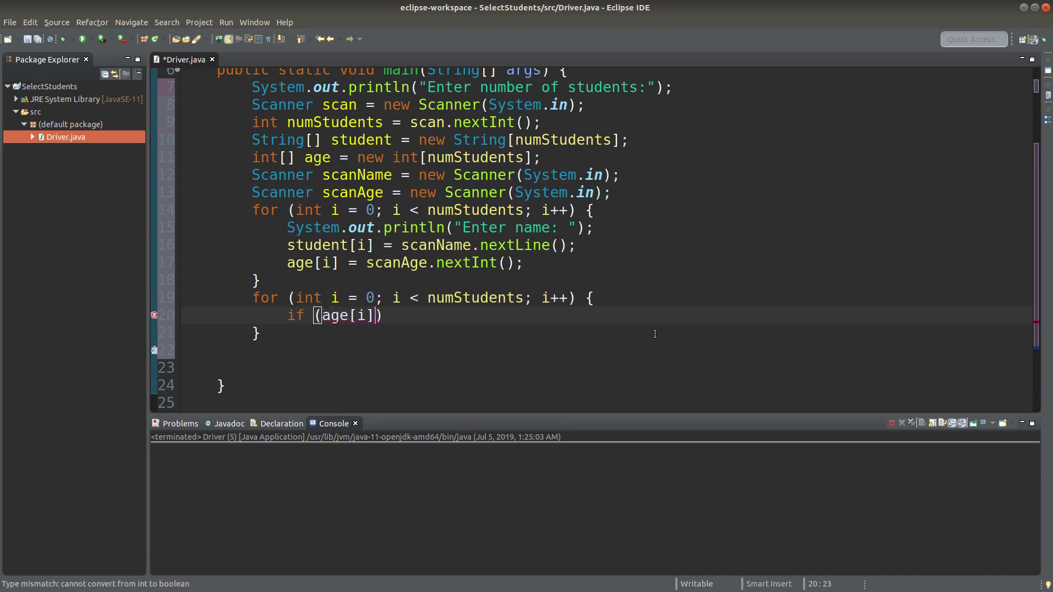
text(>= 15)
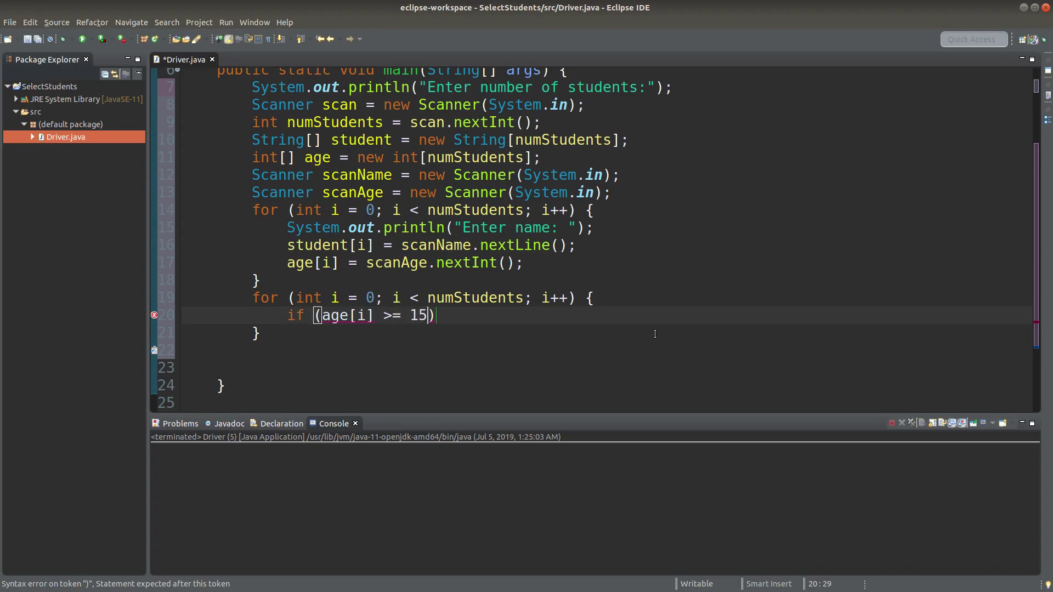
text() {)
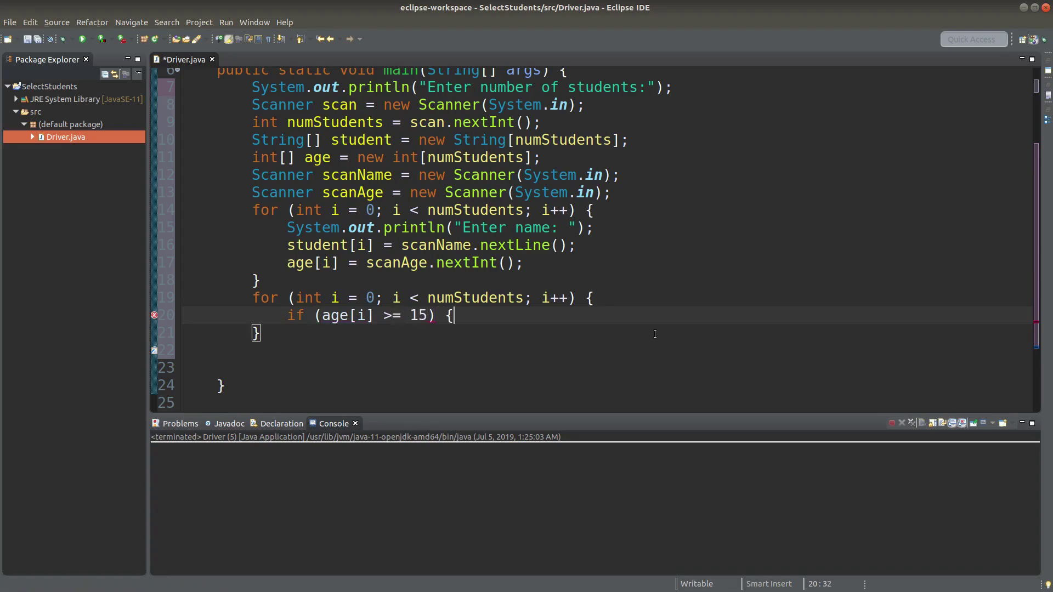
- Inside the if block, print student[i] + " can receive a vaccine.", then add a new line
key(Return)
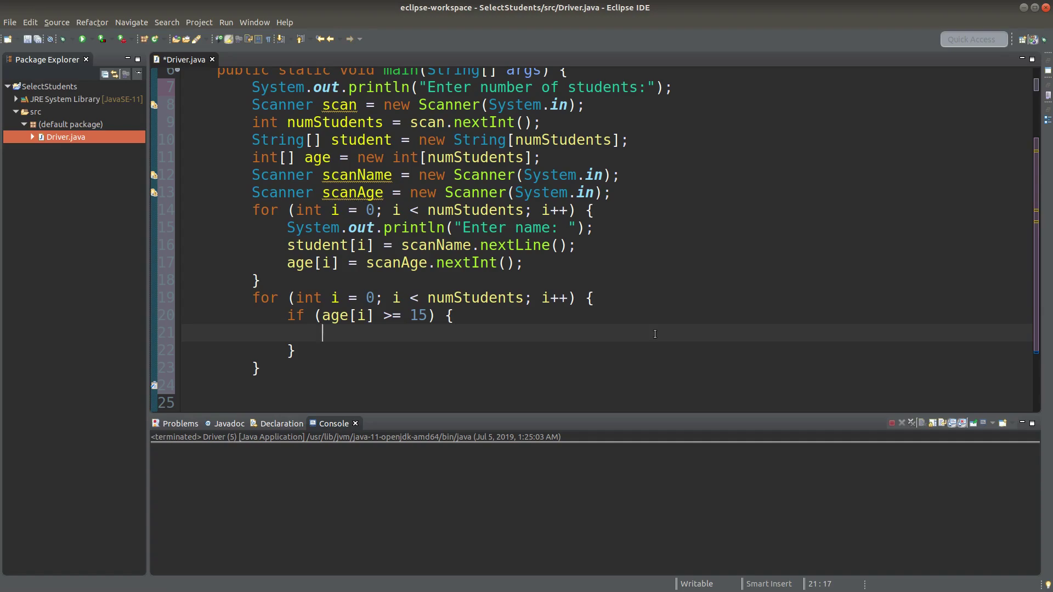
text(System)
text(.out.prinlnt)
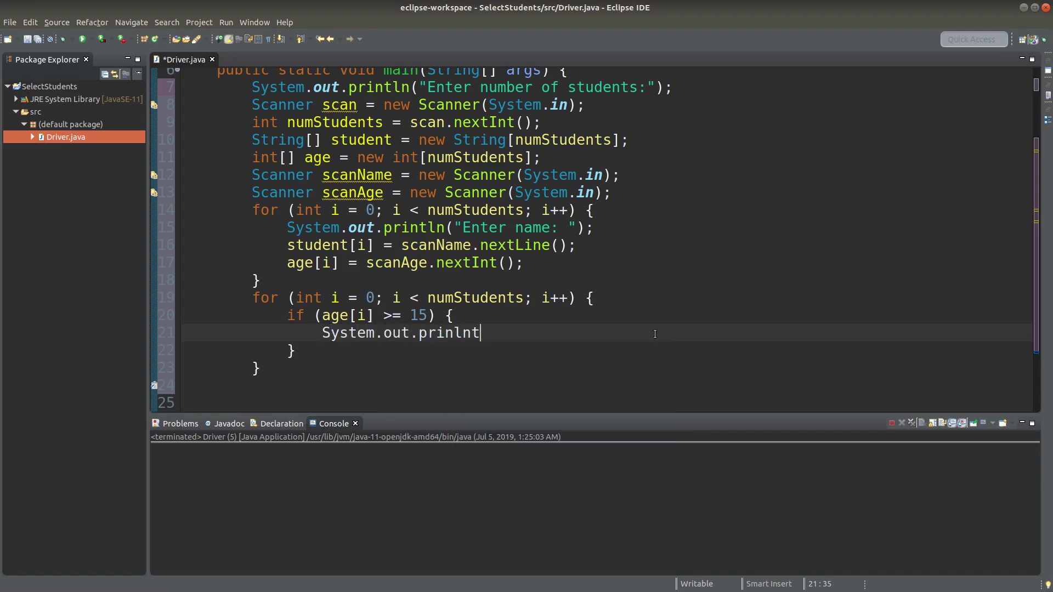
key(BackSpace)
key(BackSpace)
key(BackSpace)
text(tln()
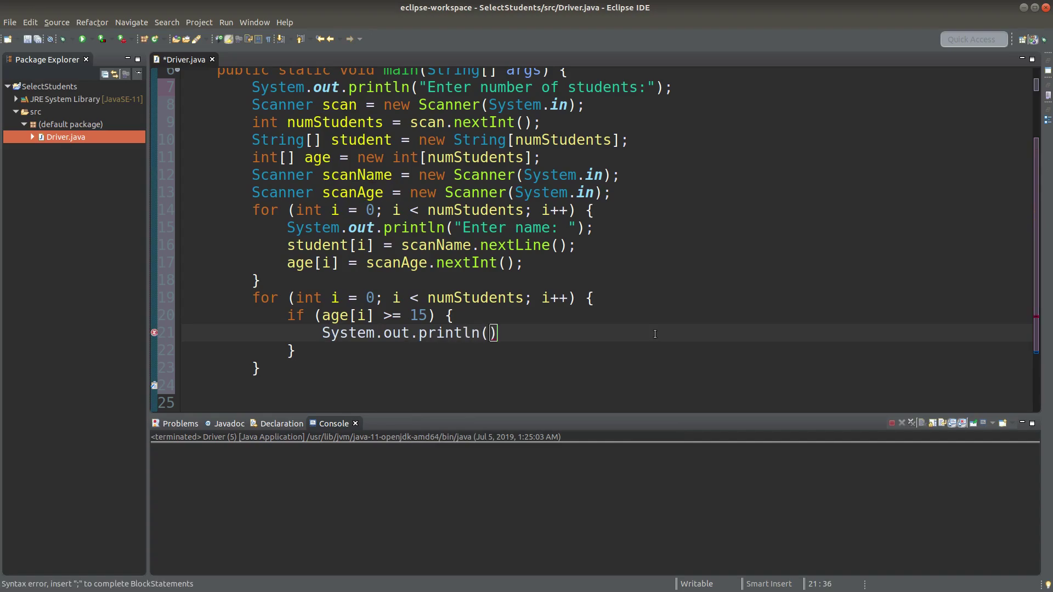
text(student[i)
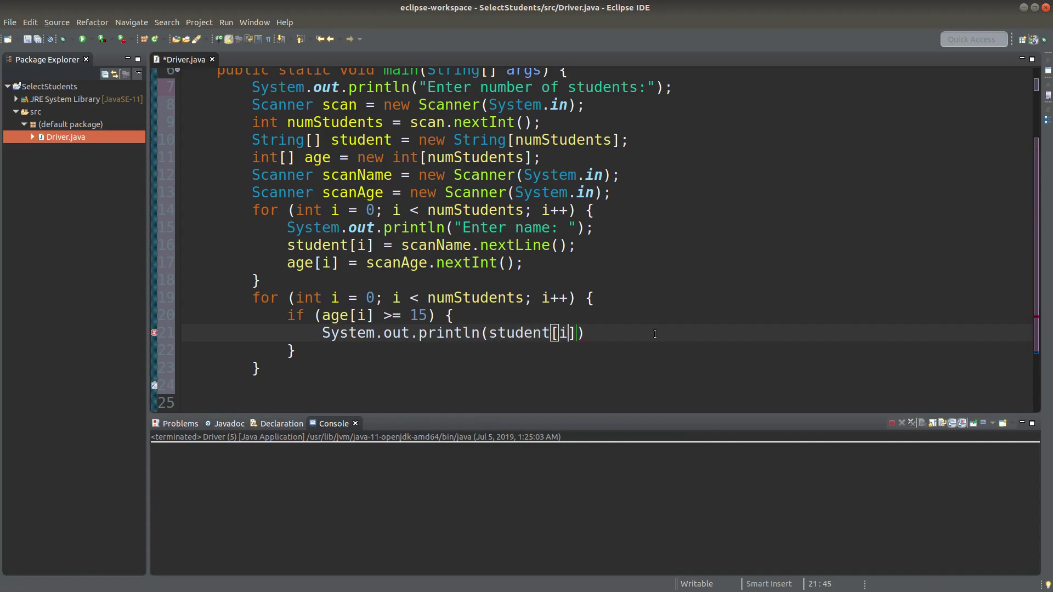
text(] + " can )
text(receive a)
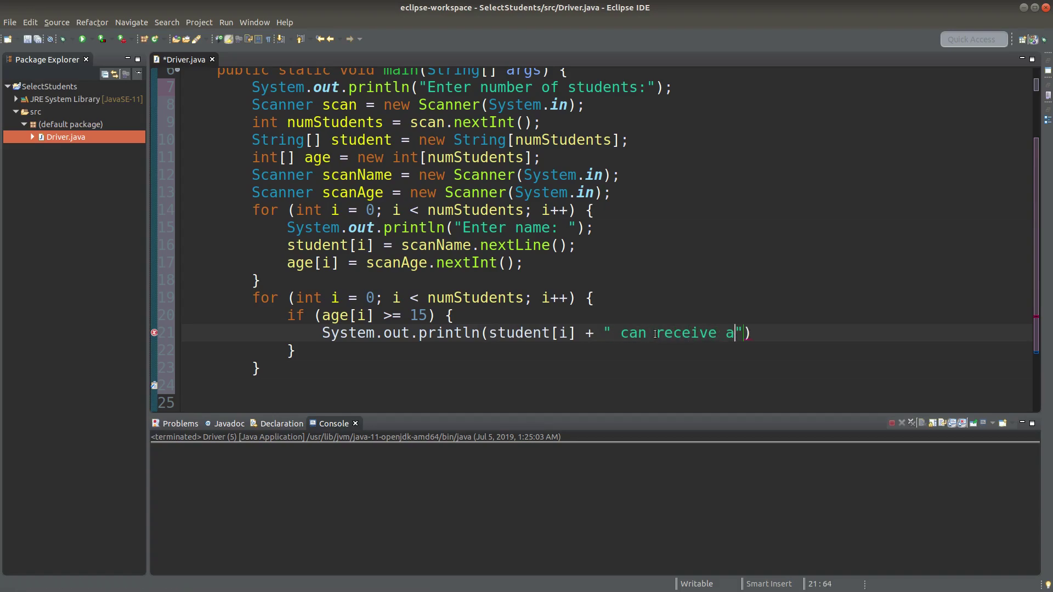
text( vaccine.)
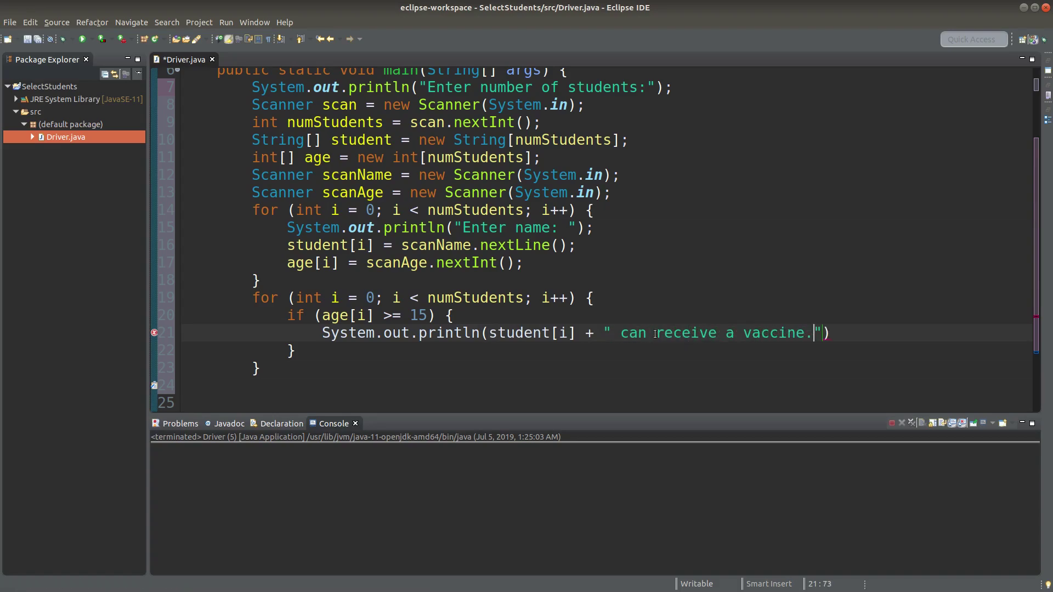
text(");)
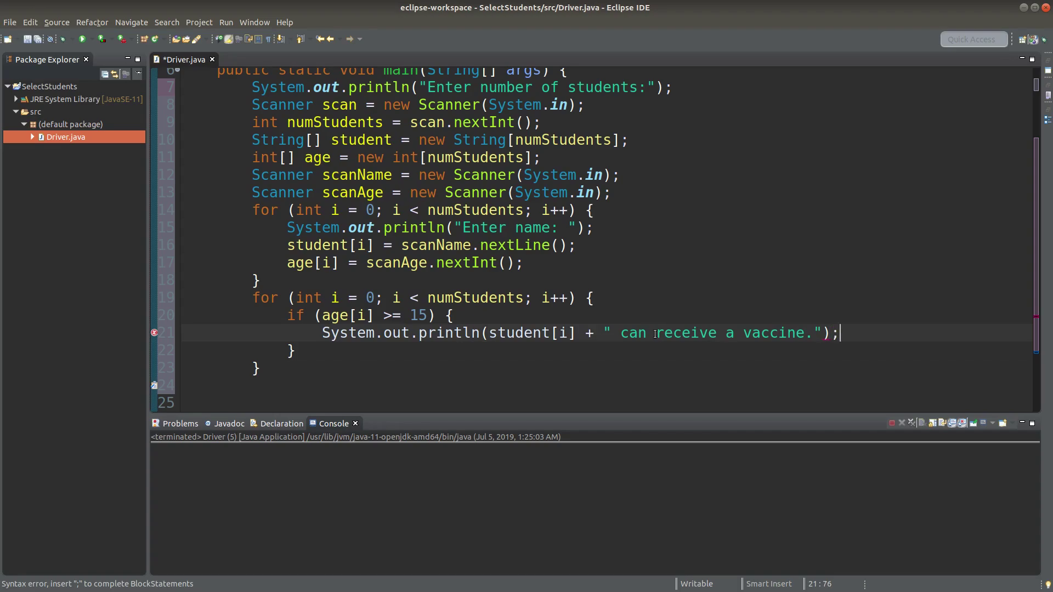
key(Return)
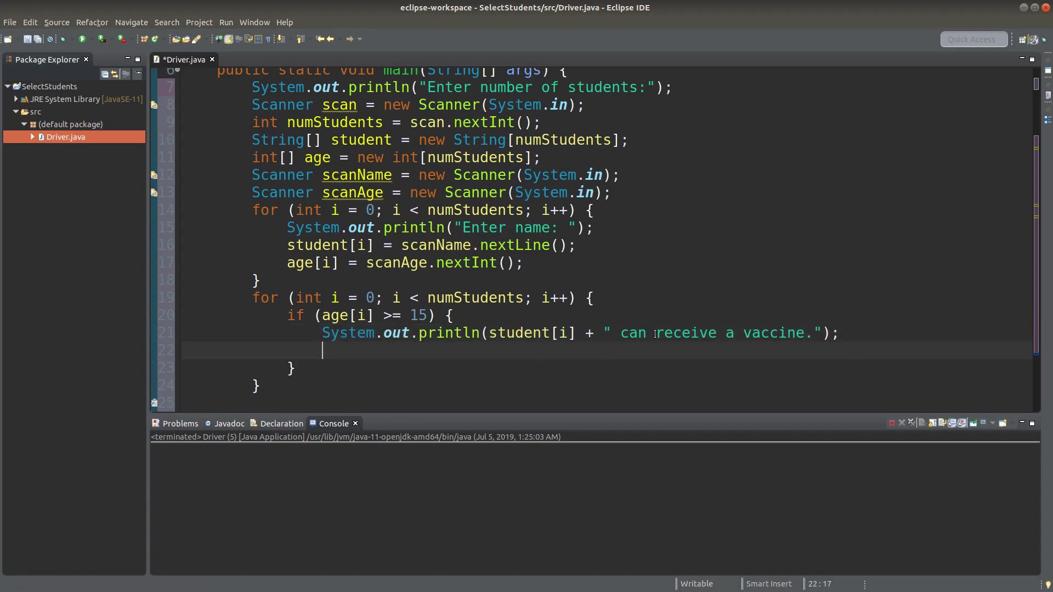
text(Systems.)
- Fix the mistyped text and complete line 22 as println("The student is now " + age[i])
key(BackSpace)
key(BackSpace)
key(BackSpace)
key(BackSpace)
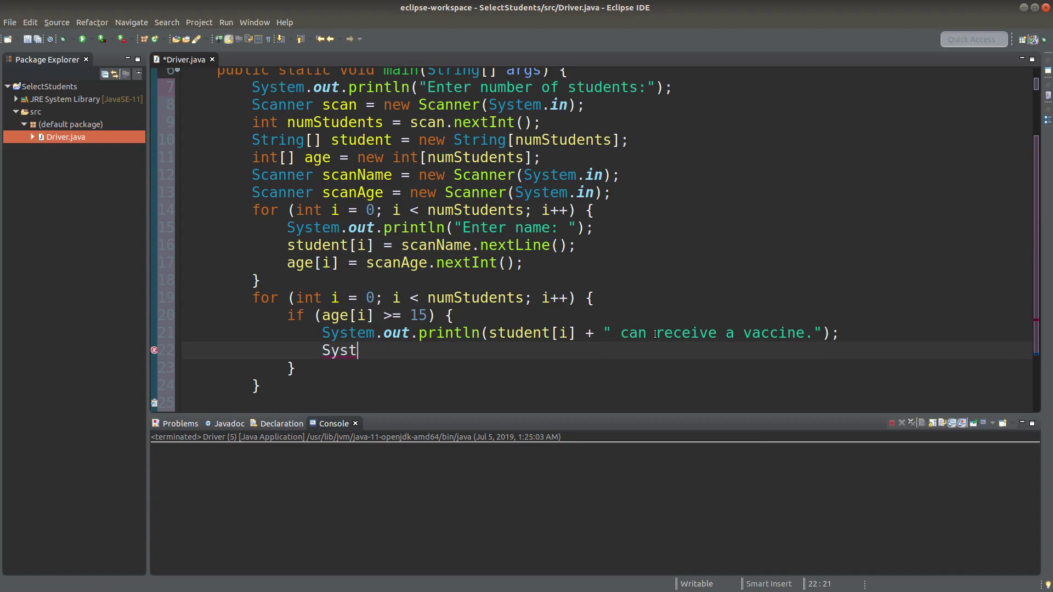
text(em.out)
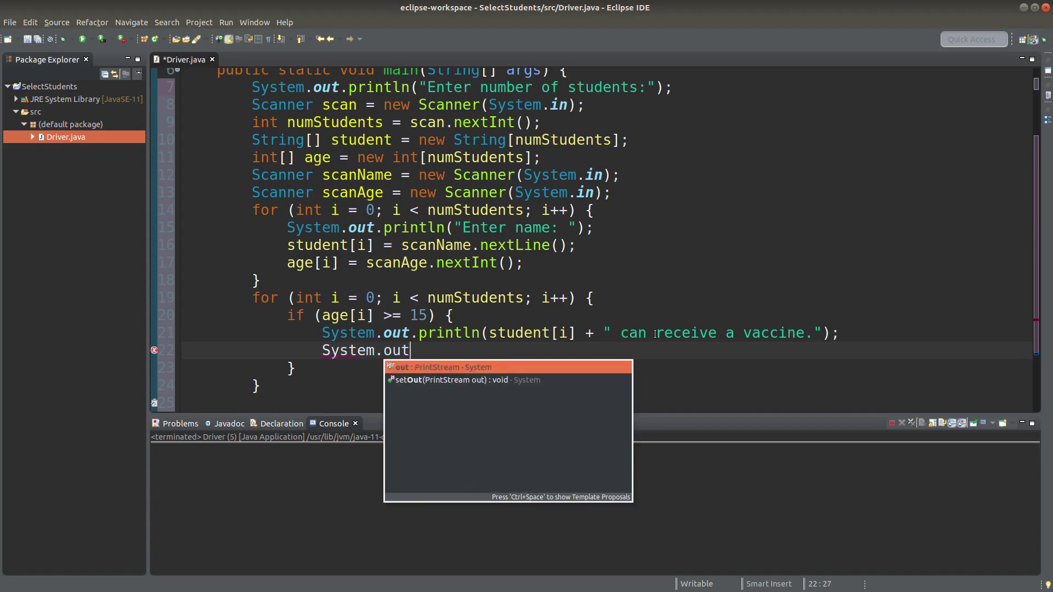
text(.println(")
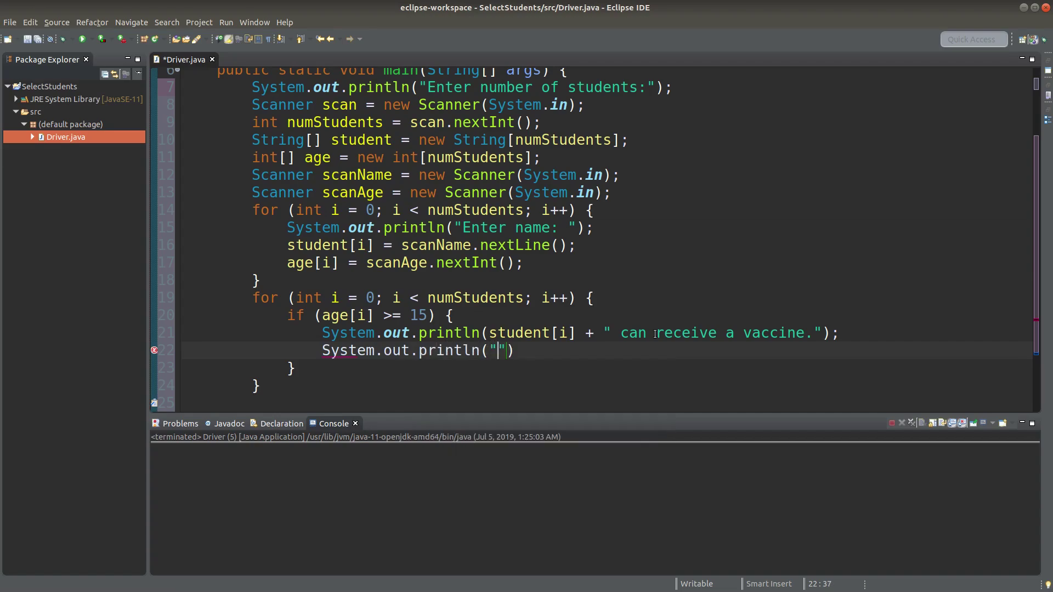
text(The student is )
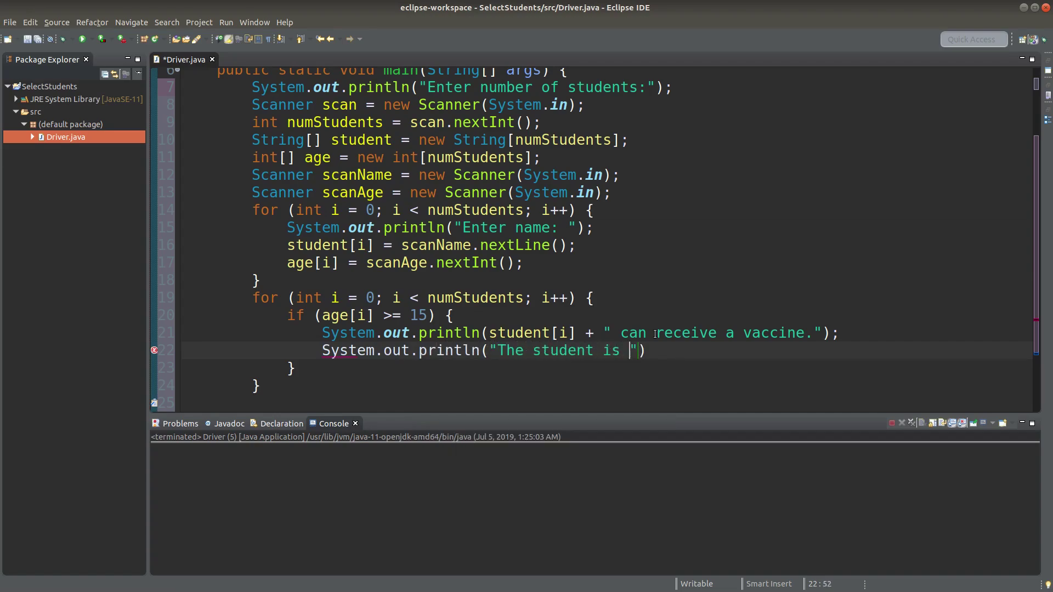
text(now )
text(" + age)
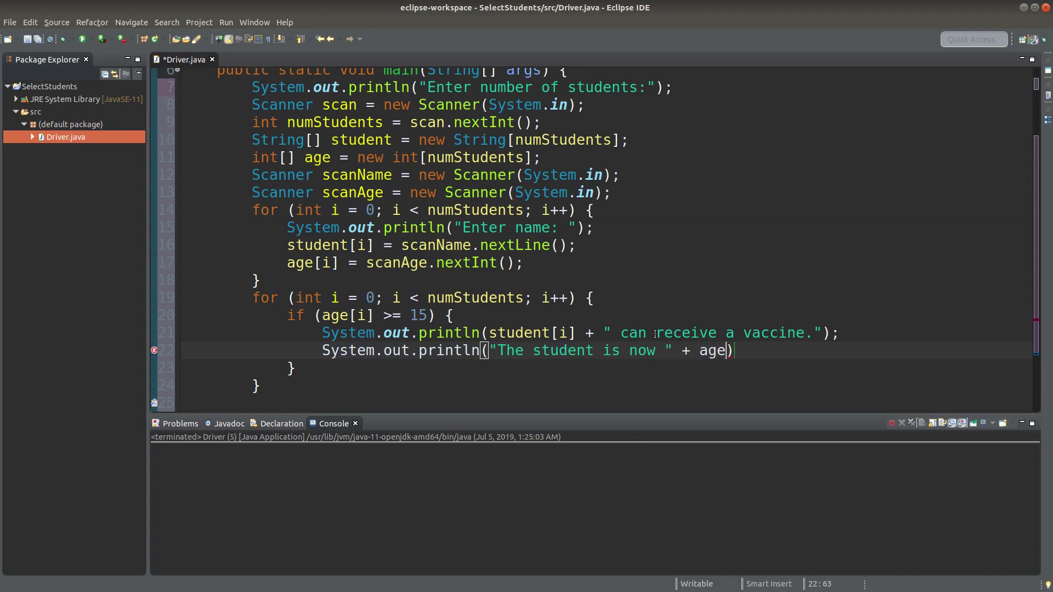
text([i)
text(]);)
key(Down)
key(Down)
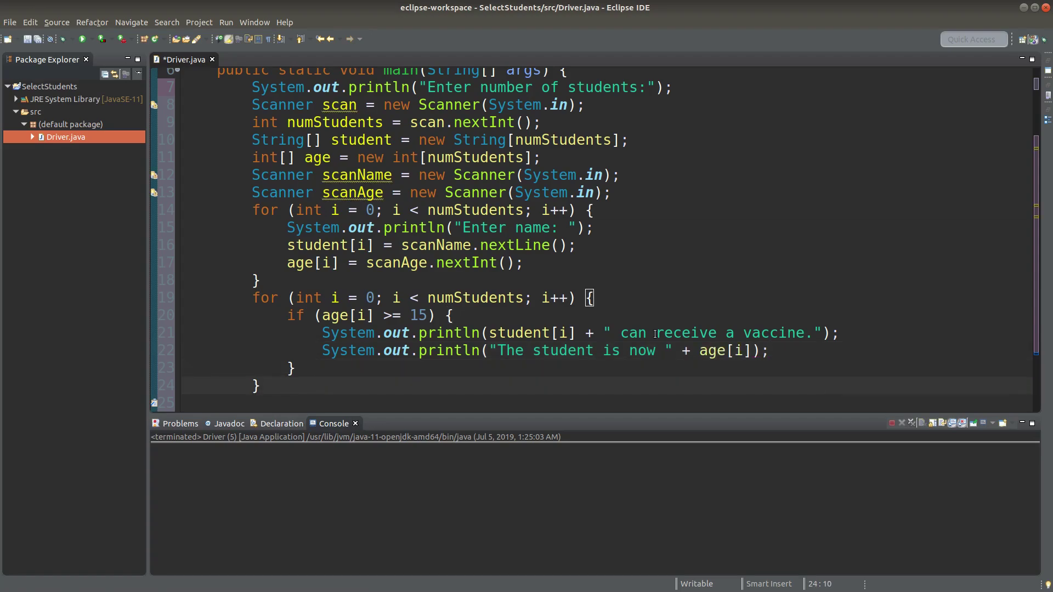
scroll(583, 344, down, 2)
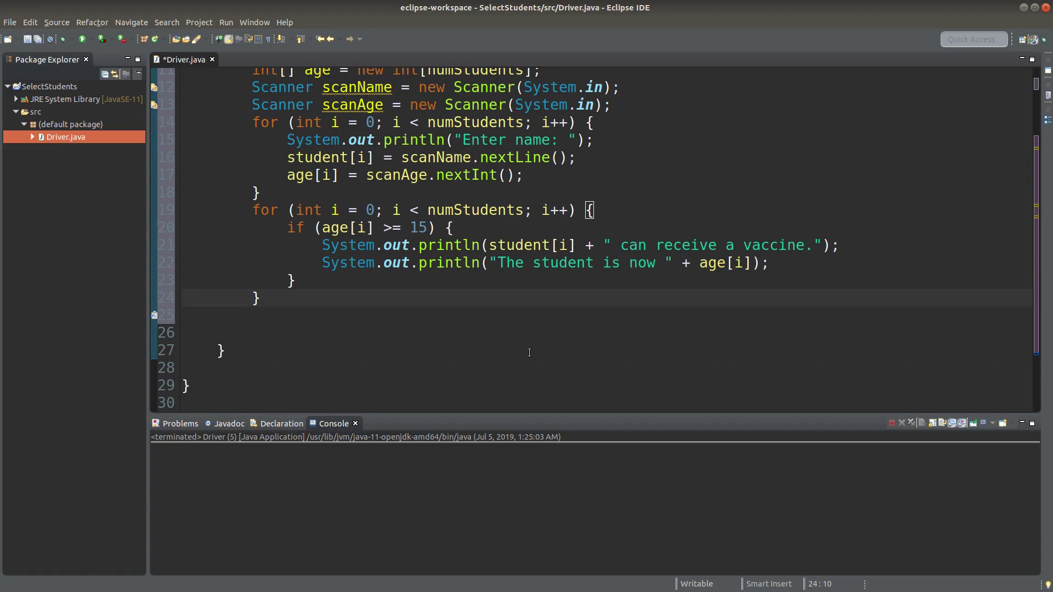
- Add scan.close(), scanName.close() and scanAge.close() below the second loop
key(Return)
text(scan.)
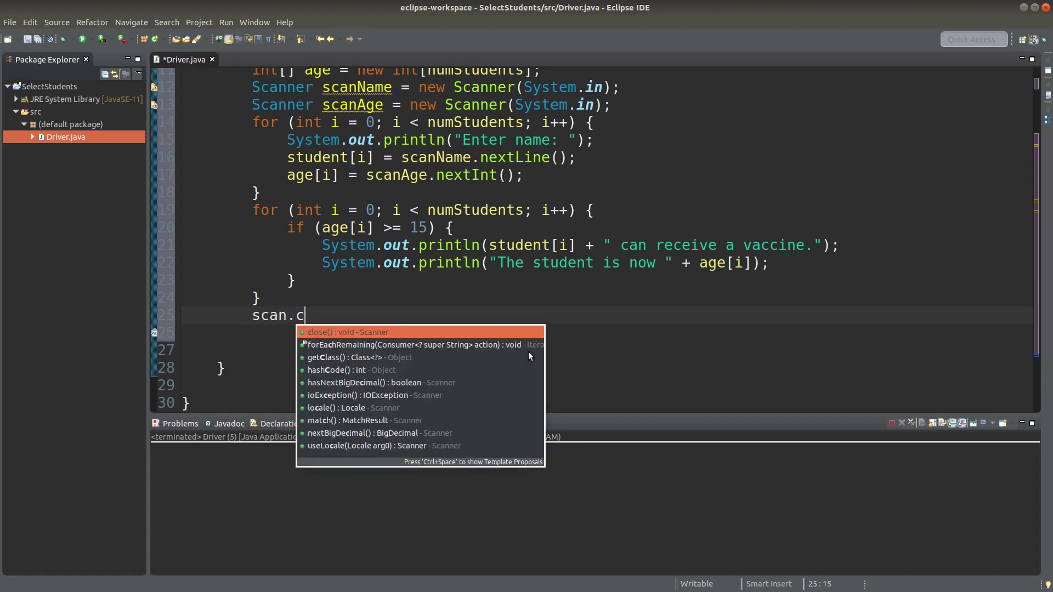
text(ca)
key(BackSpace)
text(lose();)
key(Return)
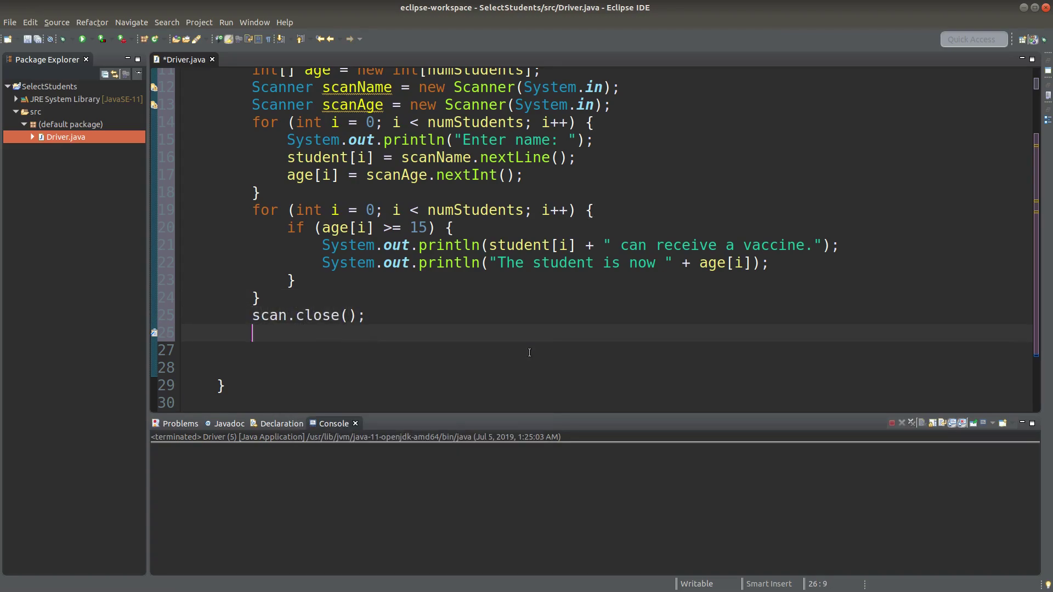
text(scanName)
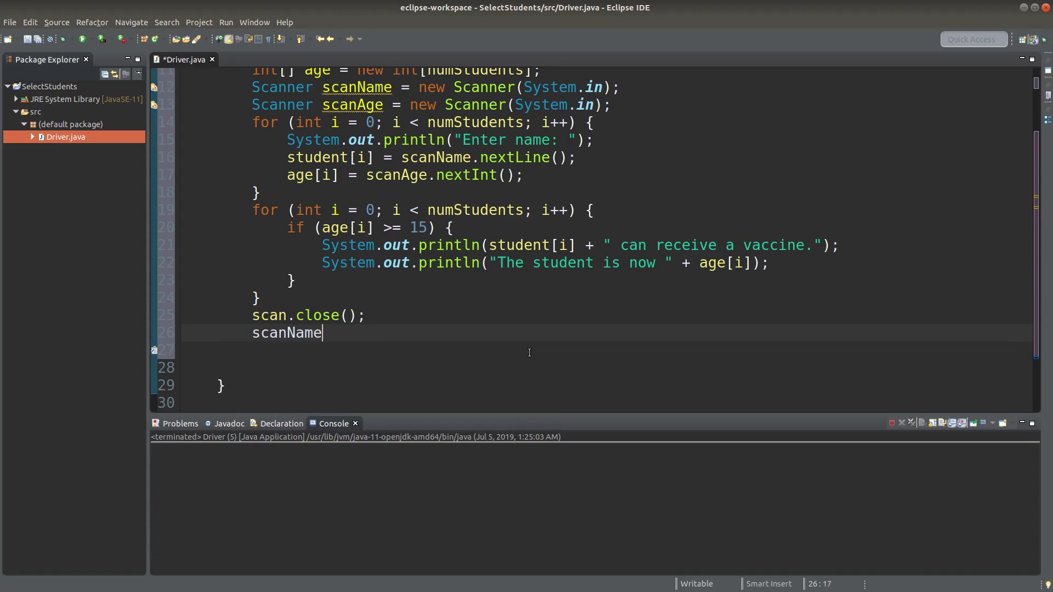
text(.close();)
key(Return)
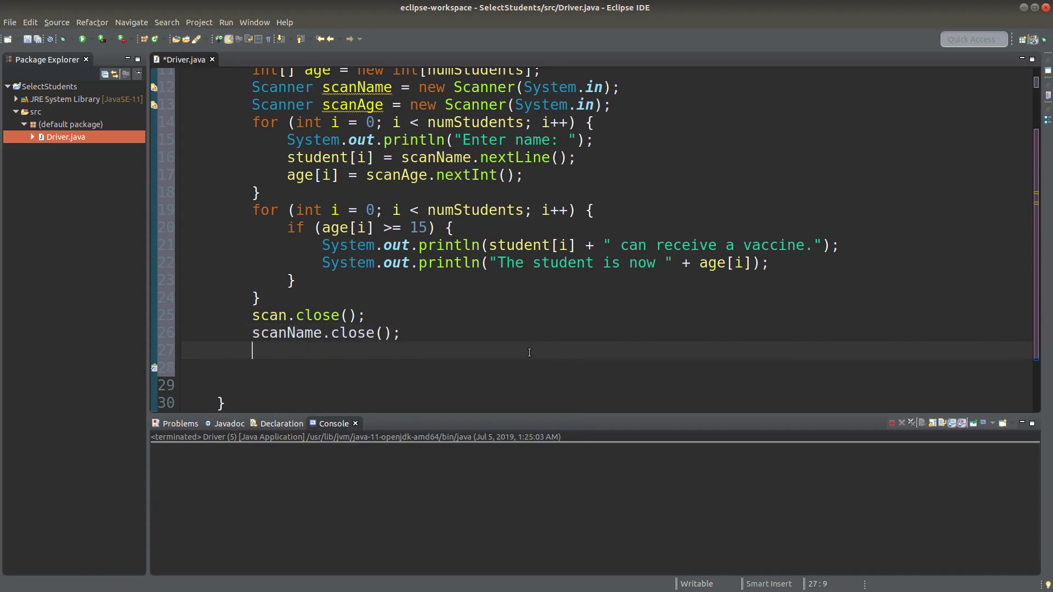
text(scanAge.c)
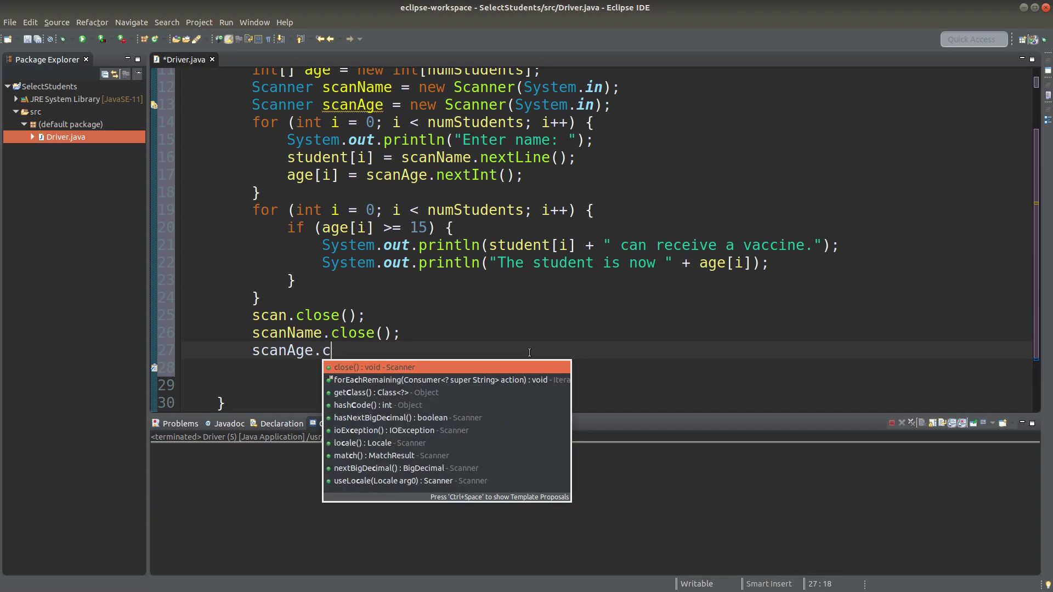
text(lose)
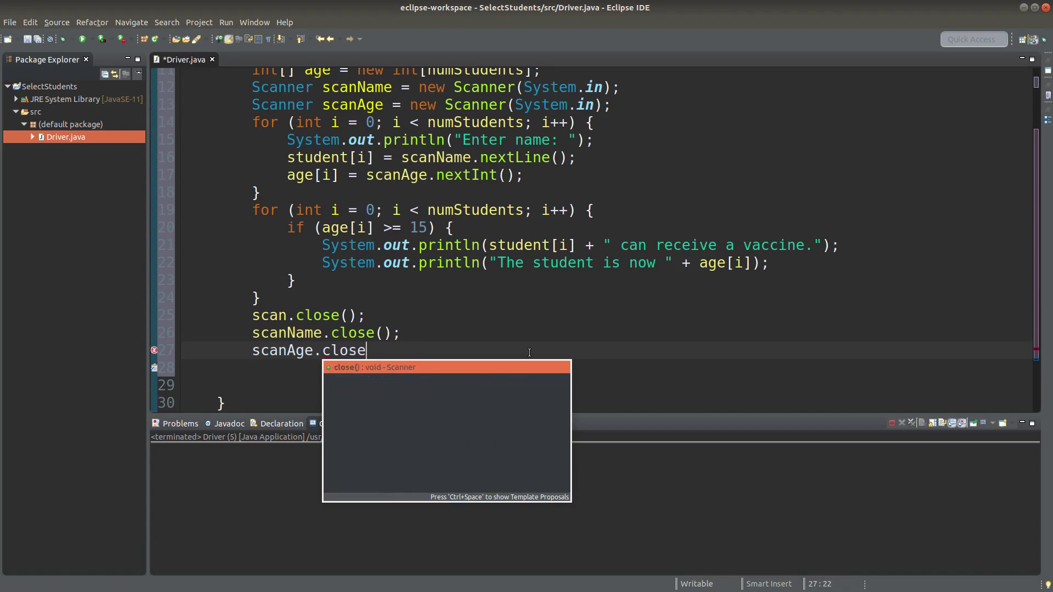
text(();l)
- Delete the stray trailing character and the extra blank lines beneath the close statements
key(BackSpace)
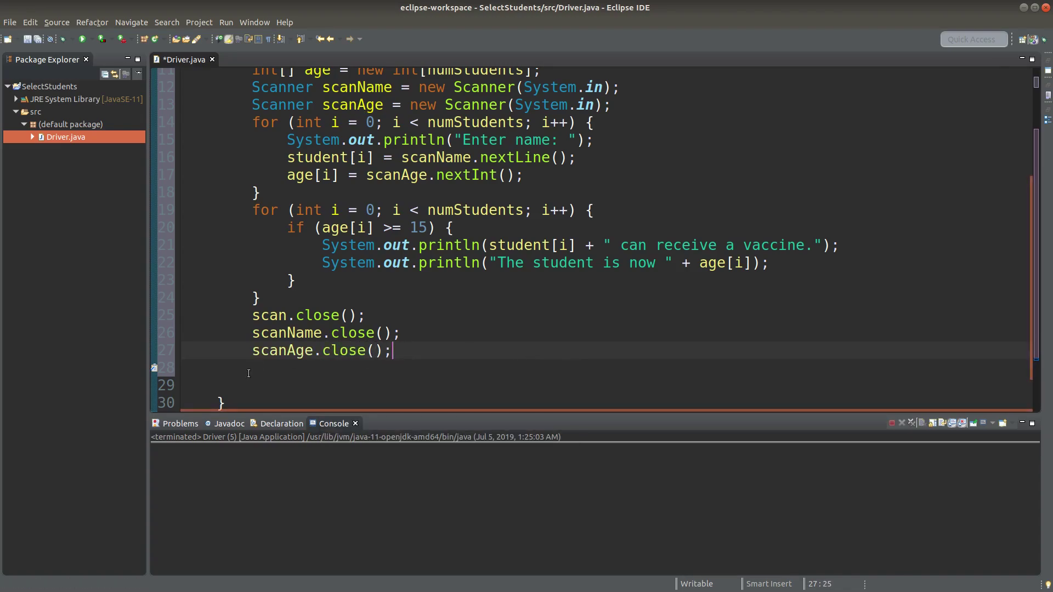
click(211, 380)
key(BackSpace)
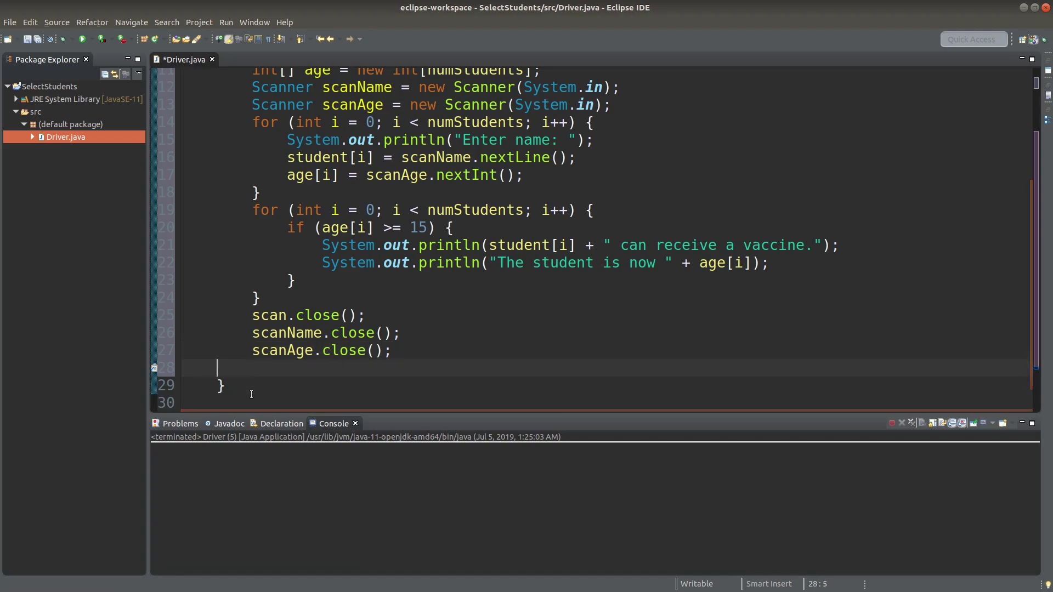
key(BackSpace)
scroll(250, 394, down, 1)
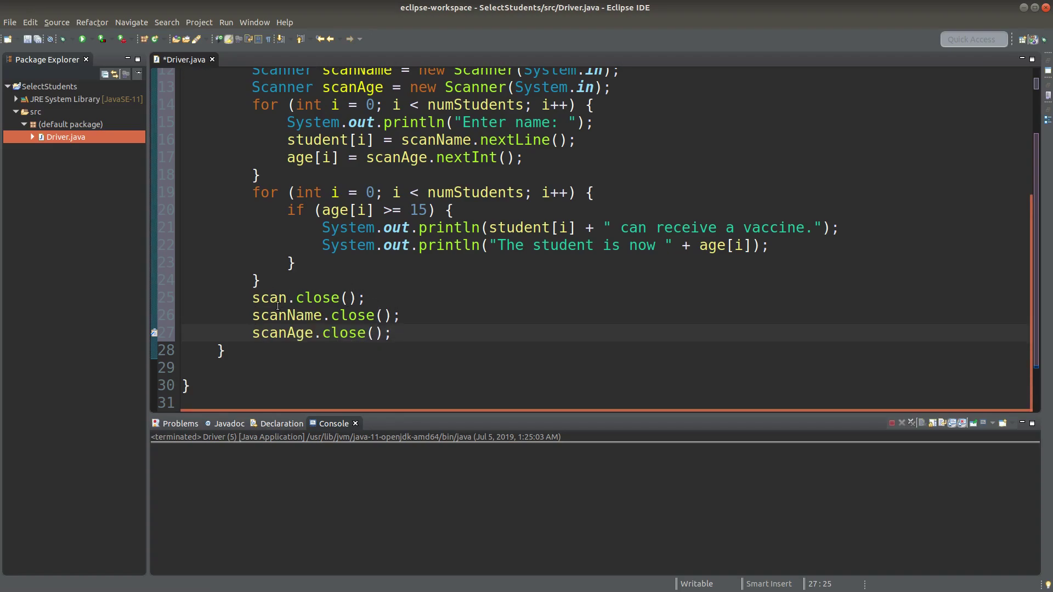
- Highlight the close() call on line 25 to point it out, then deselect it
drag(296, 298, 354, 298)
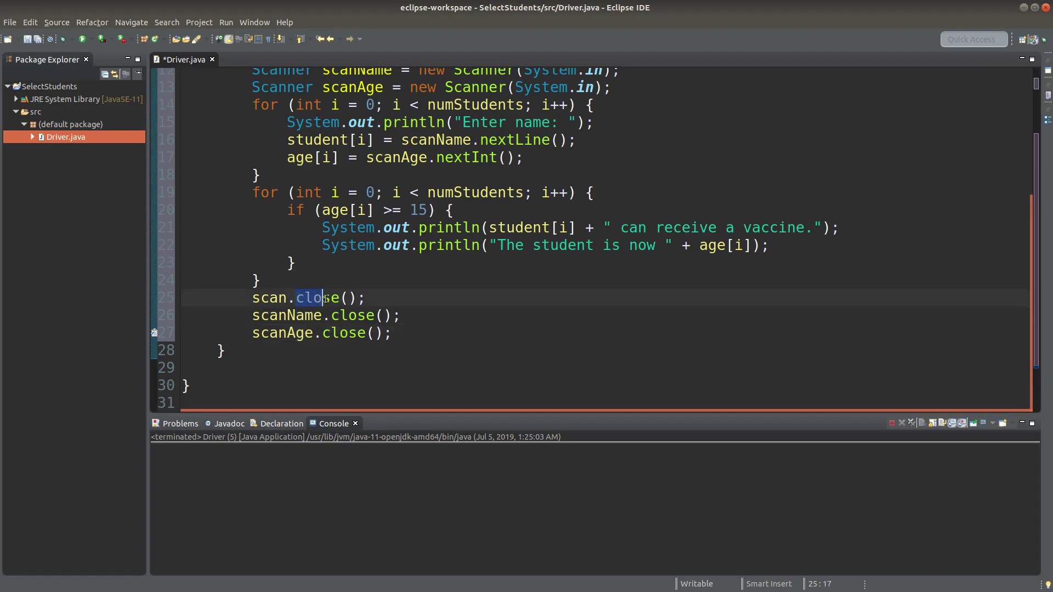
click(355, 298)
- Save and run Driver, entering 4 students and the name Andy in an enlarged console
click(29, 40)
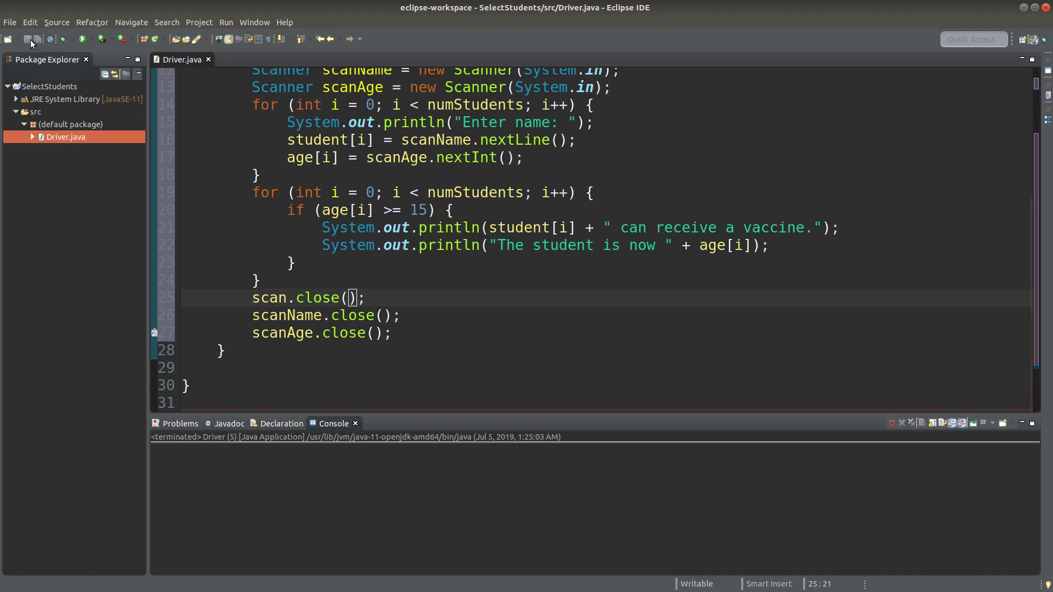
click(82, 39)
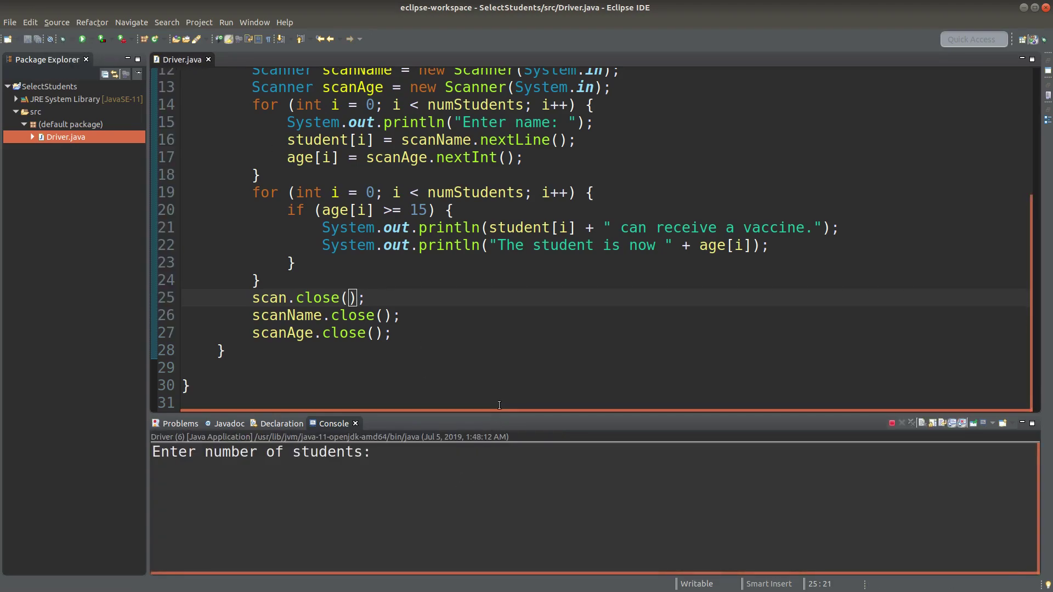
drag(503, 413, 546, 256)
scroll(579, 203, down, 2)
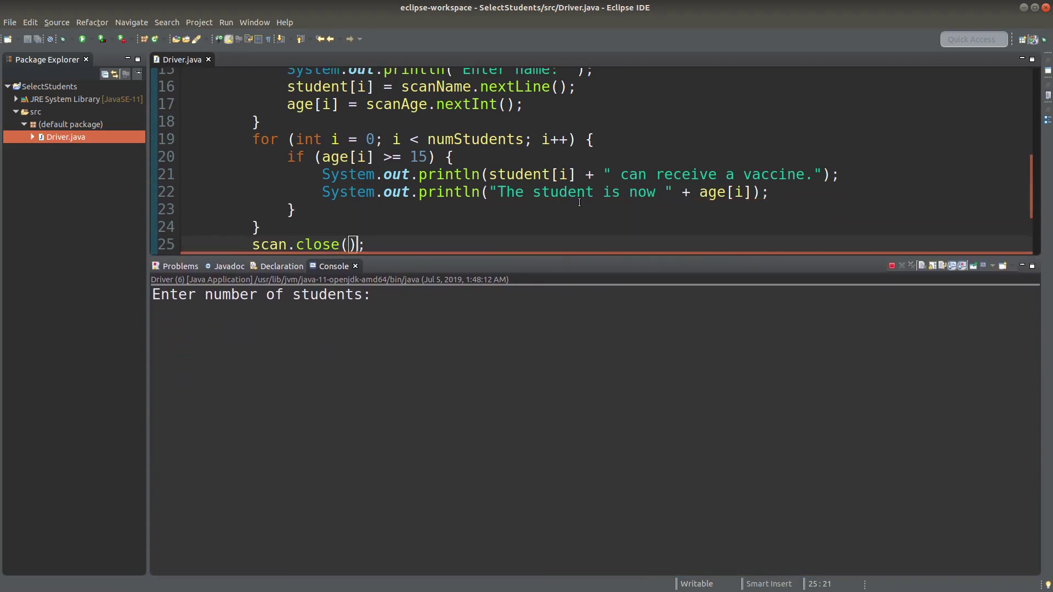
click(280, 341)
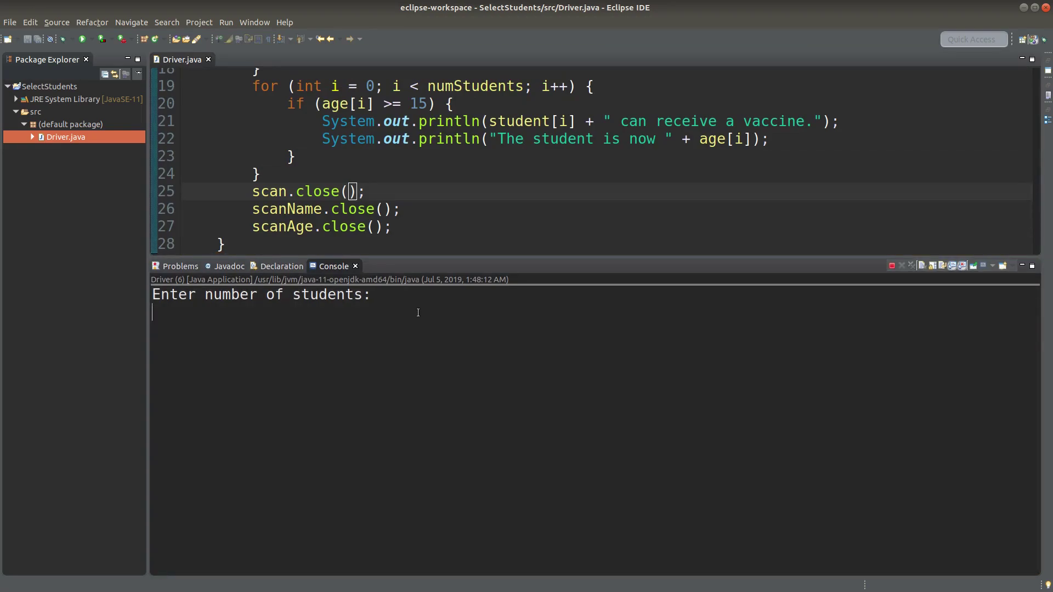
text(4)
key(Return)
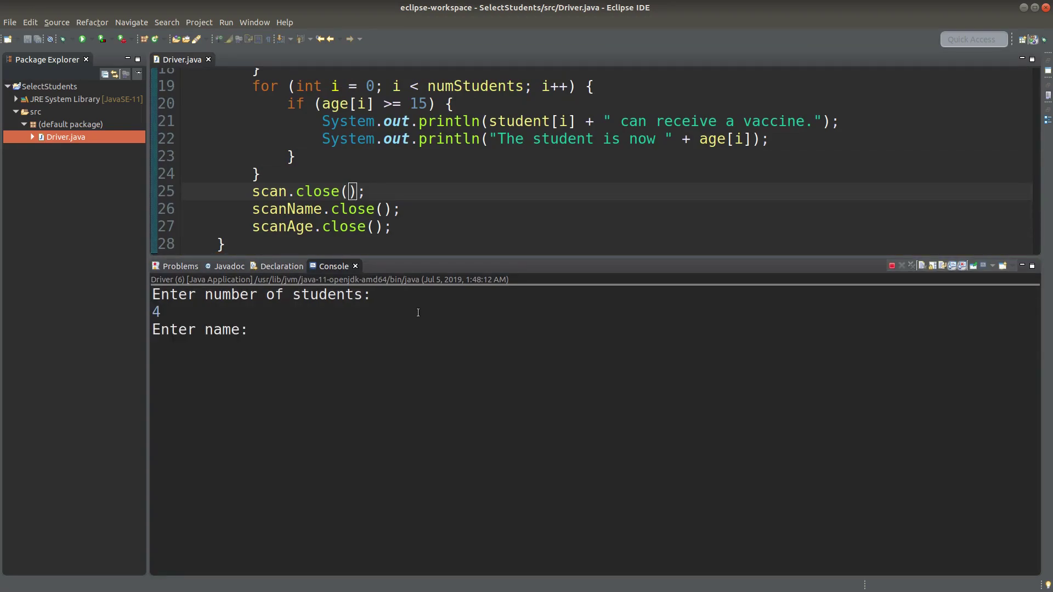
text(An)
text(dy)
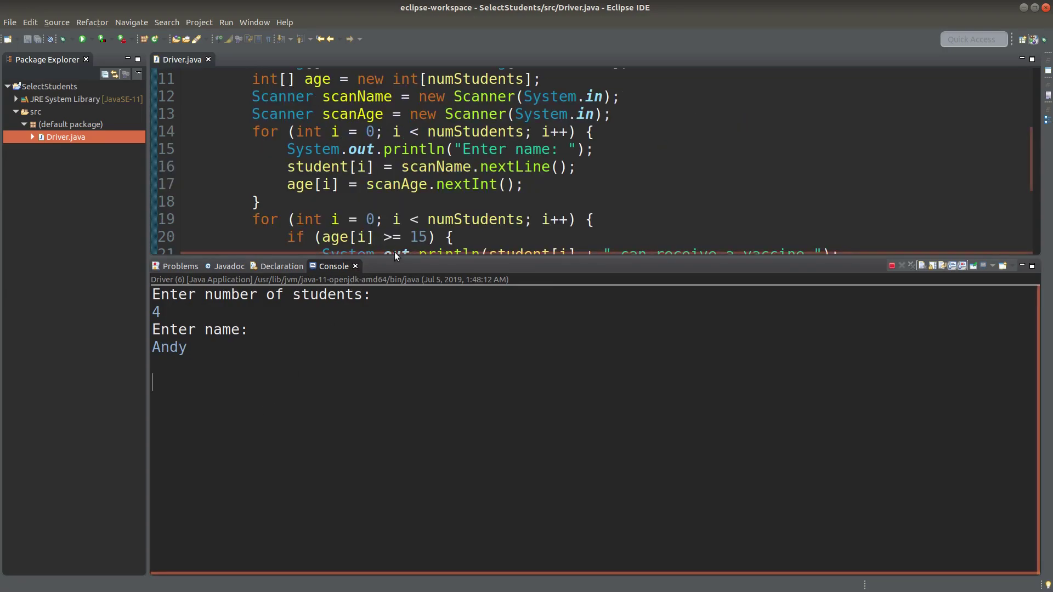
drag(412, 256, 413, 330)
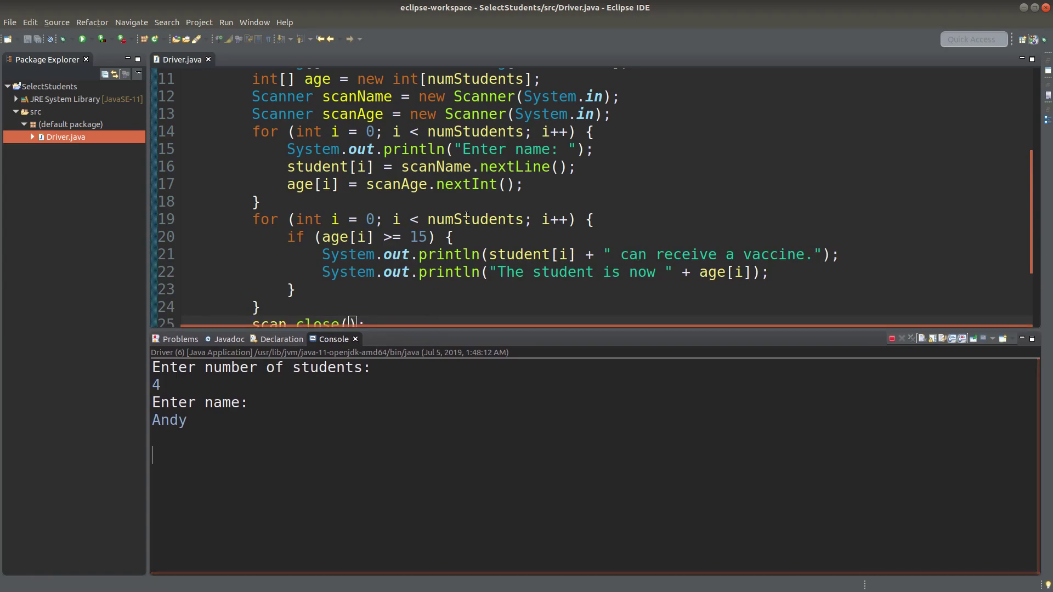
click(598, 163)
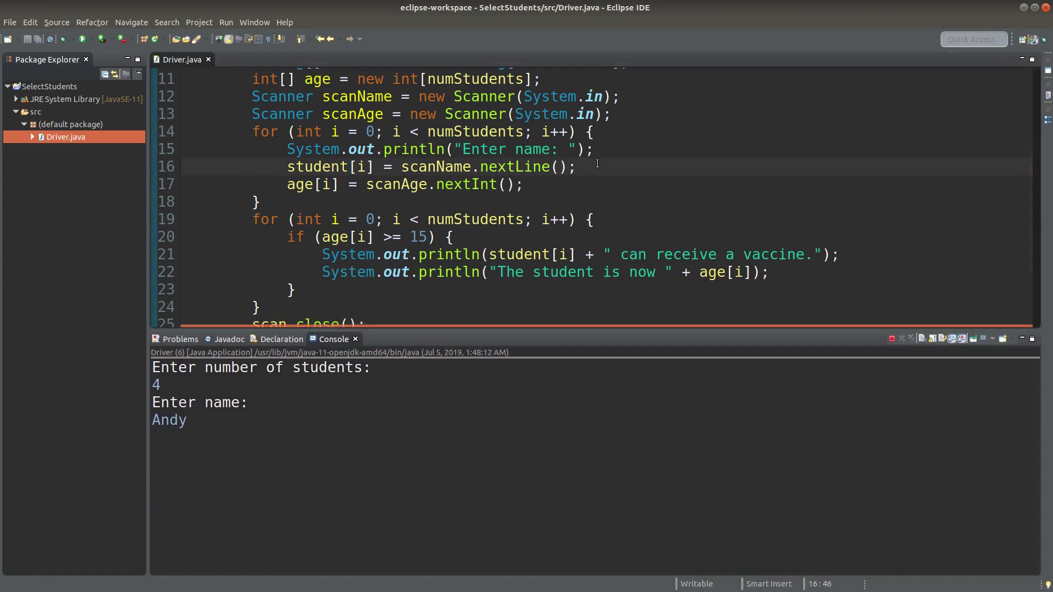
- Stop the running Driver and add println("Enter age: ") on line 17, before each age read
click(892, 339)
click(611, 167)
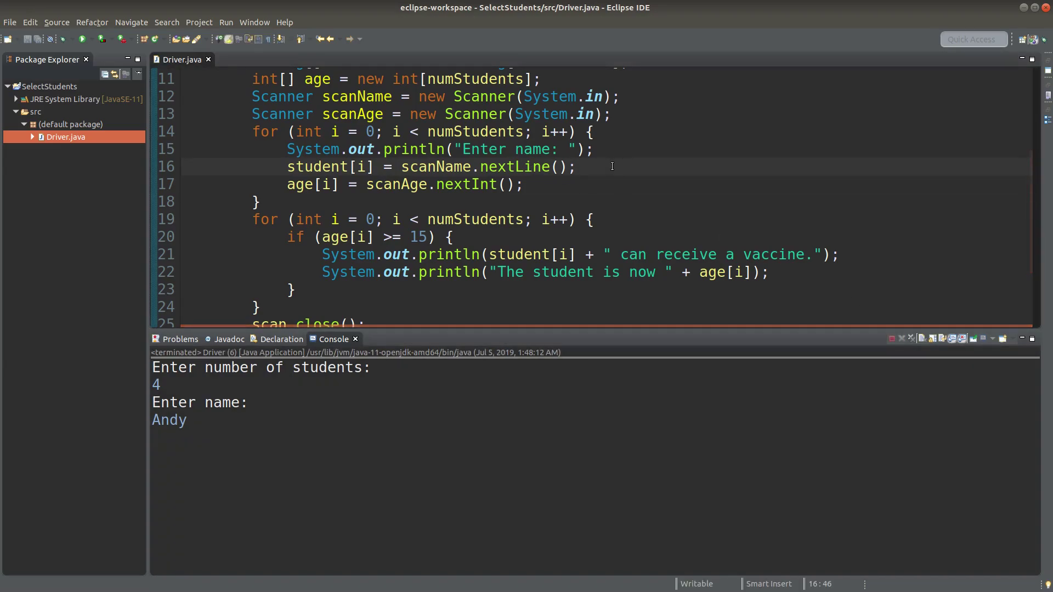
key(Return)
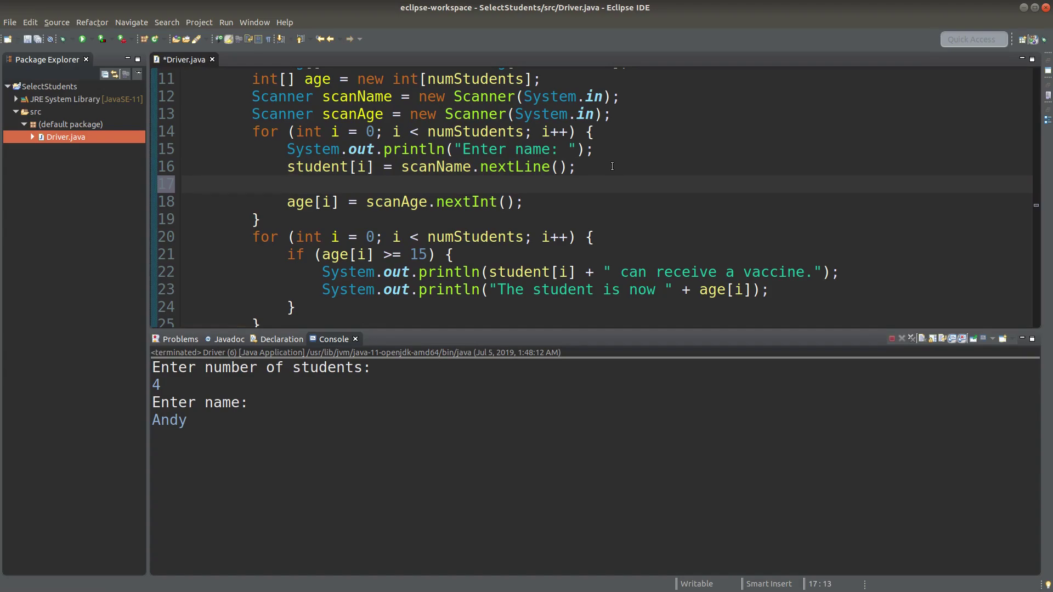
text(System.)
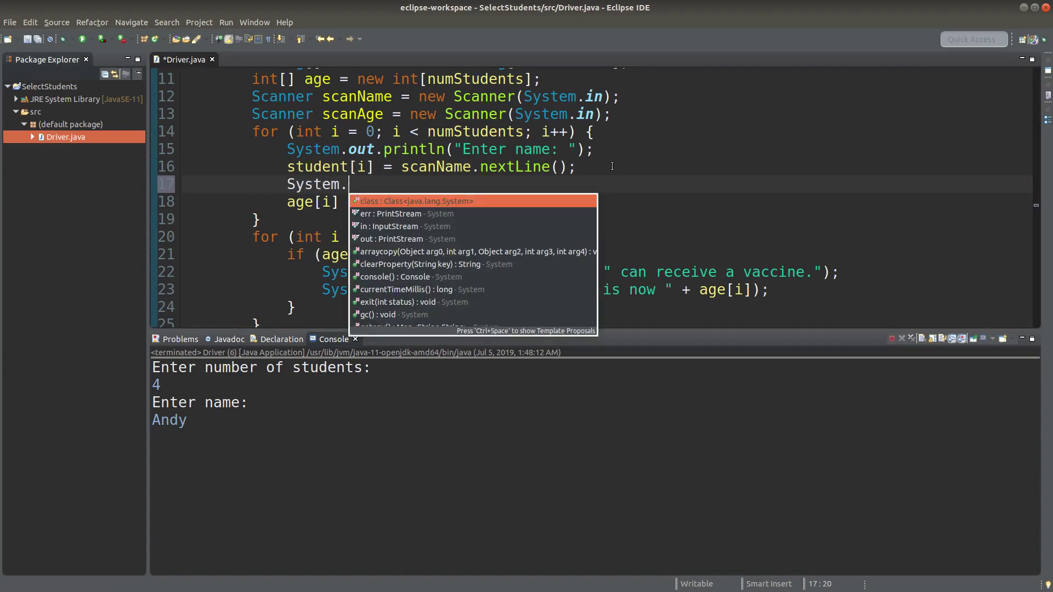
text(out.pri)
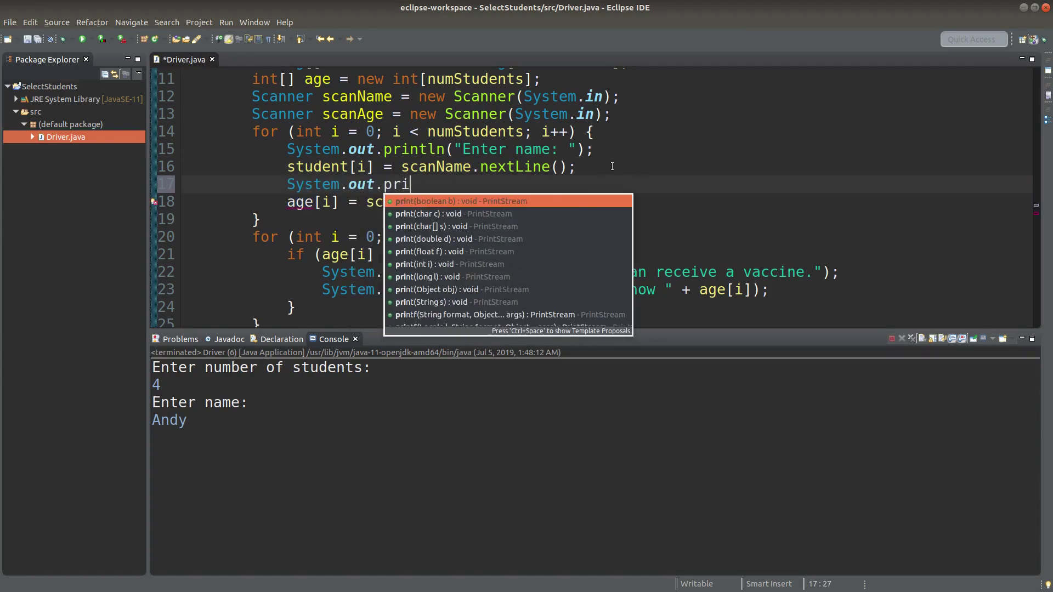
text(ntln("Enter a)
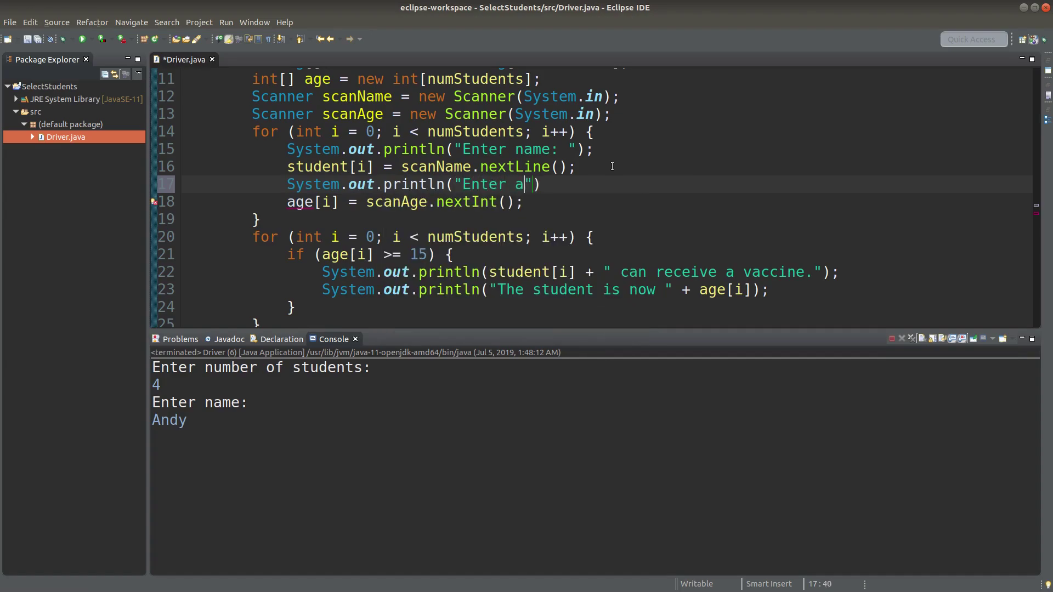
text(ge:)
key(End)
text(;)
click(449, 449)
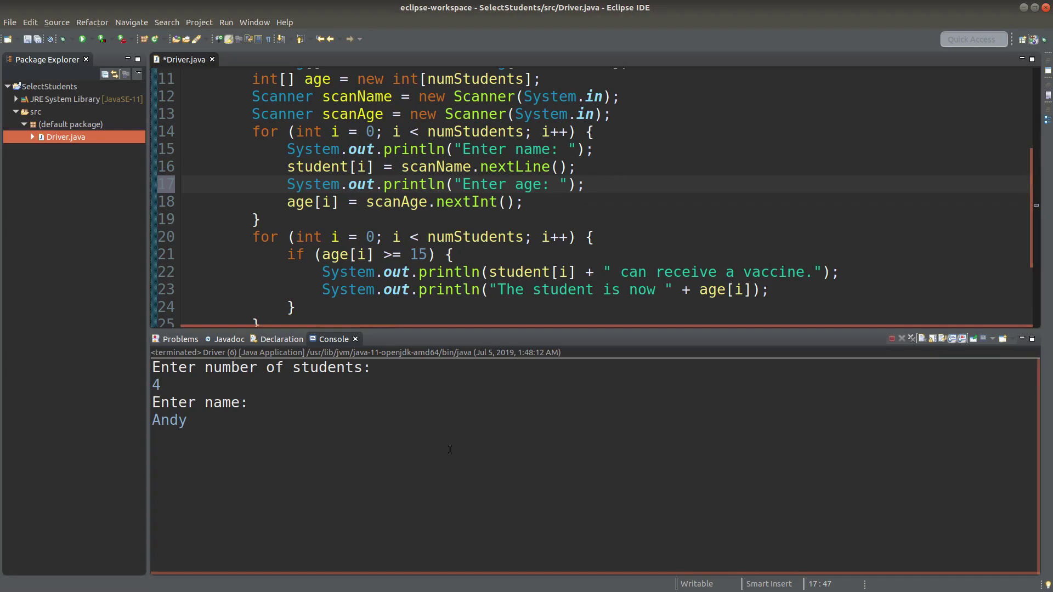
right_click(437, 419)
- Clear the console, save Driver.java, enlarge the console and rerun Driver with Ctrl+F11
click(473, 502)
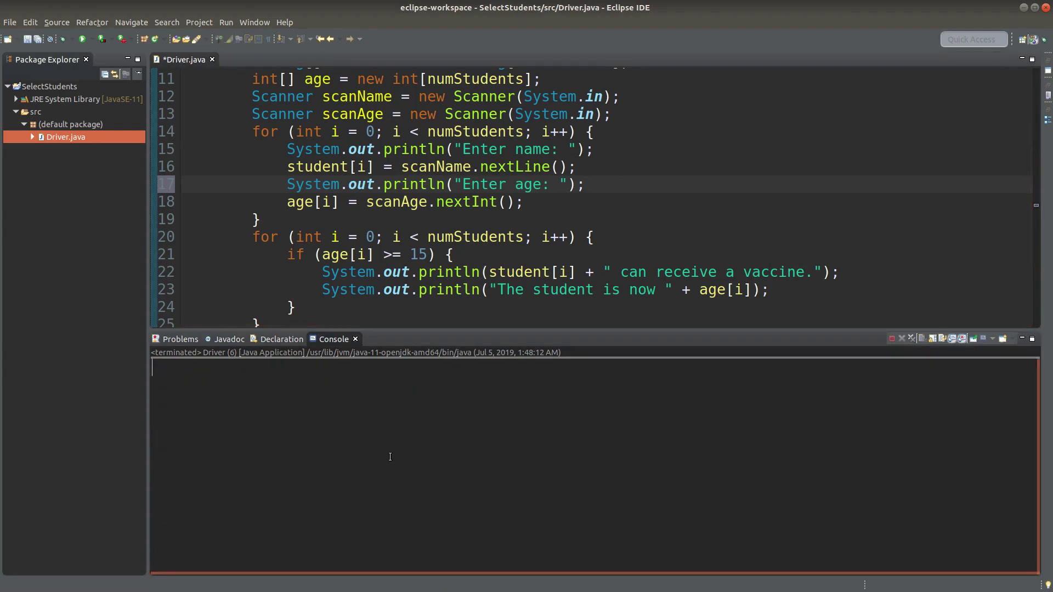
click(29, 39)
click(65, 59)
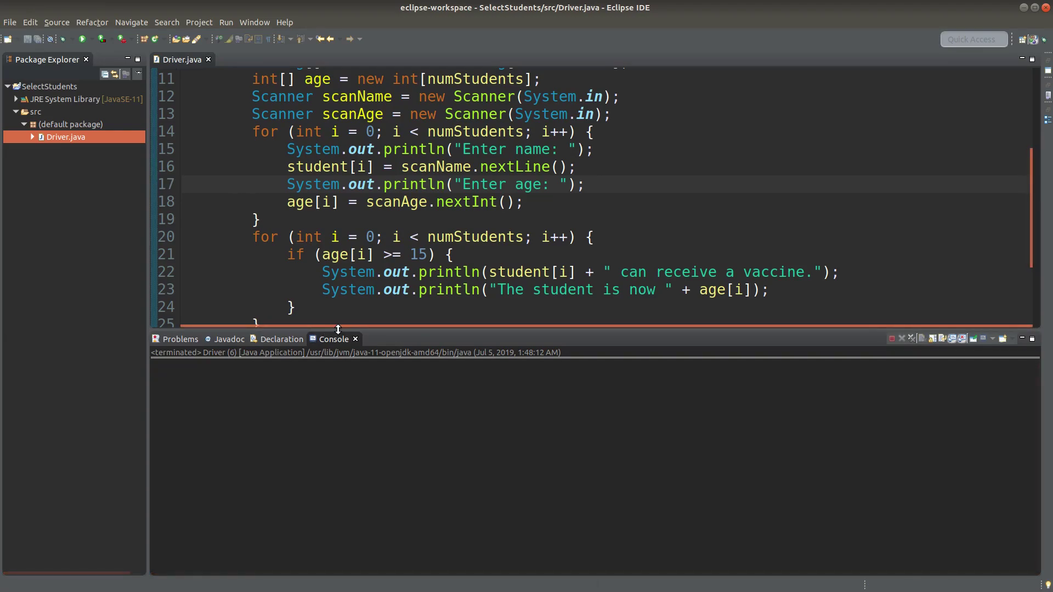
drag(336, 326, 365, 221)
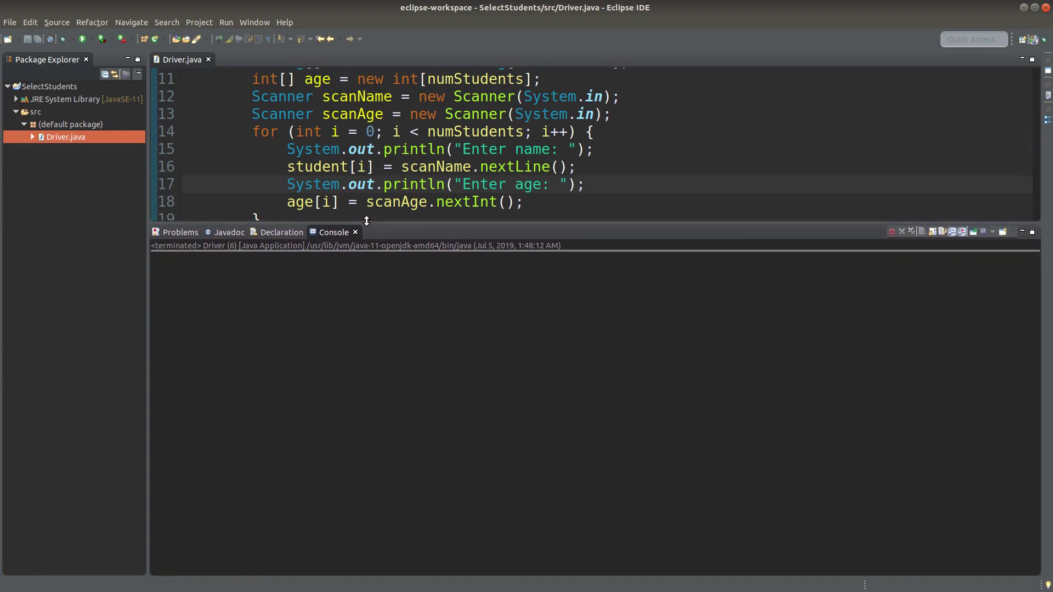
key(ctrl+F11)
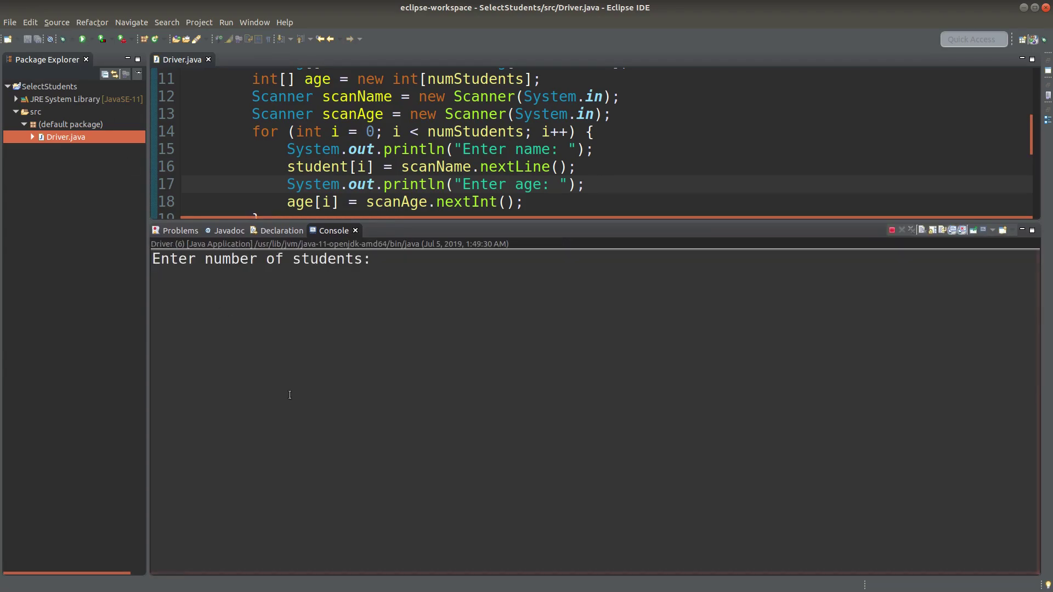
- Enter 4 students: Andy aged 13, Bonnie aged 16, Carol aged 15
click(290, 395)
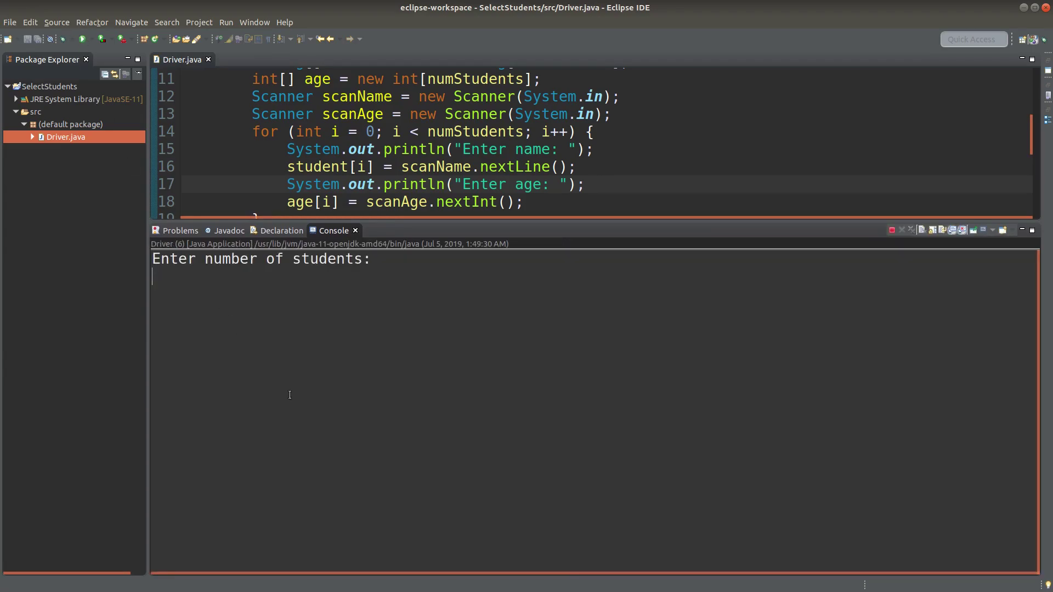
text(4)
key(Return)
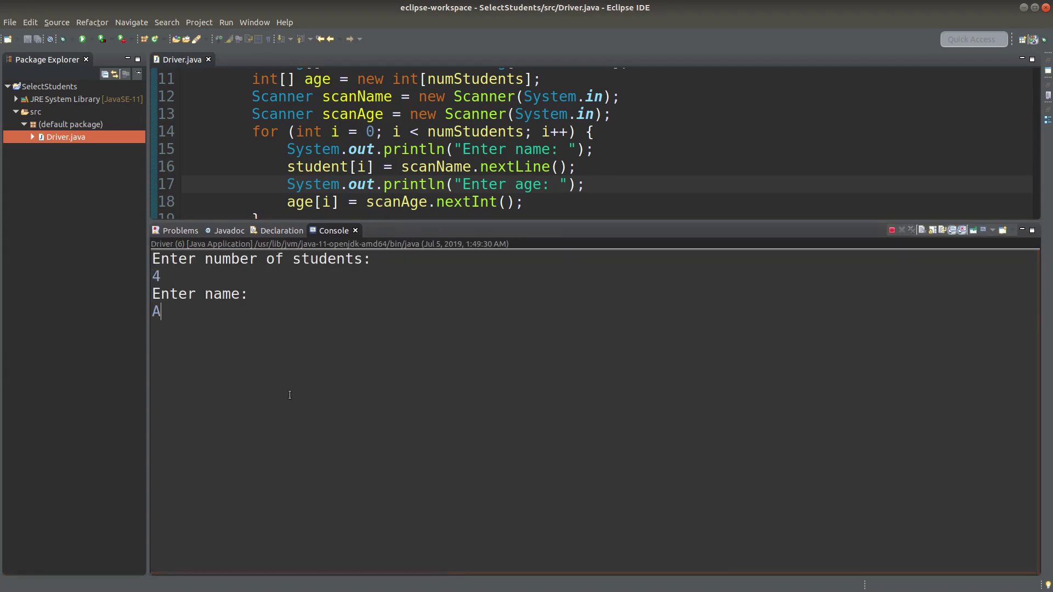
text(Andy)
key(Return)
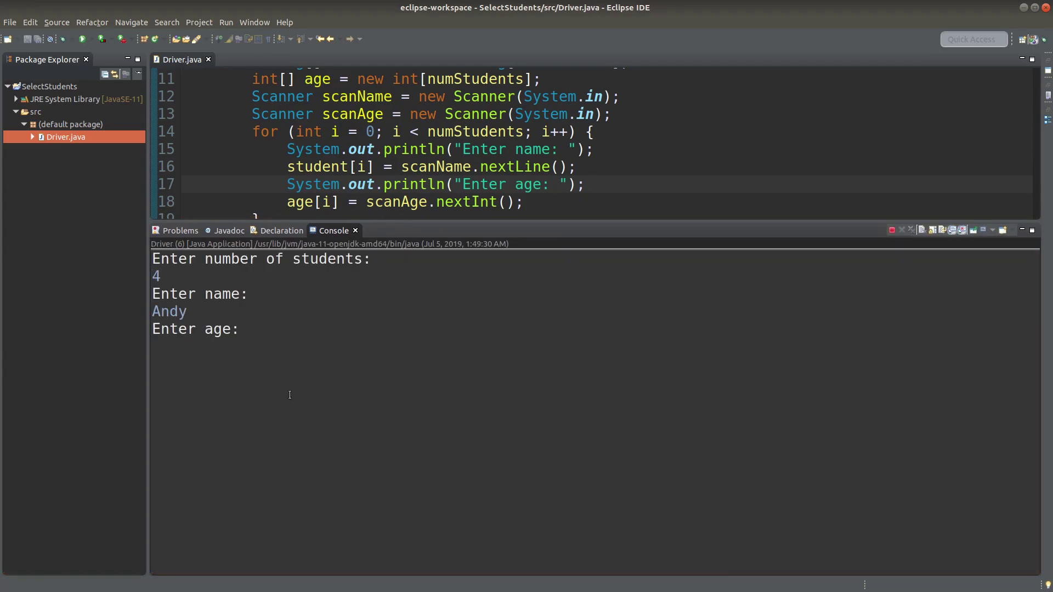
text(13)
key(Return)
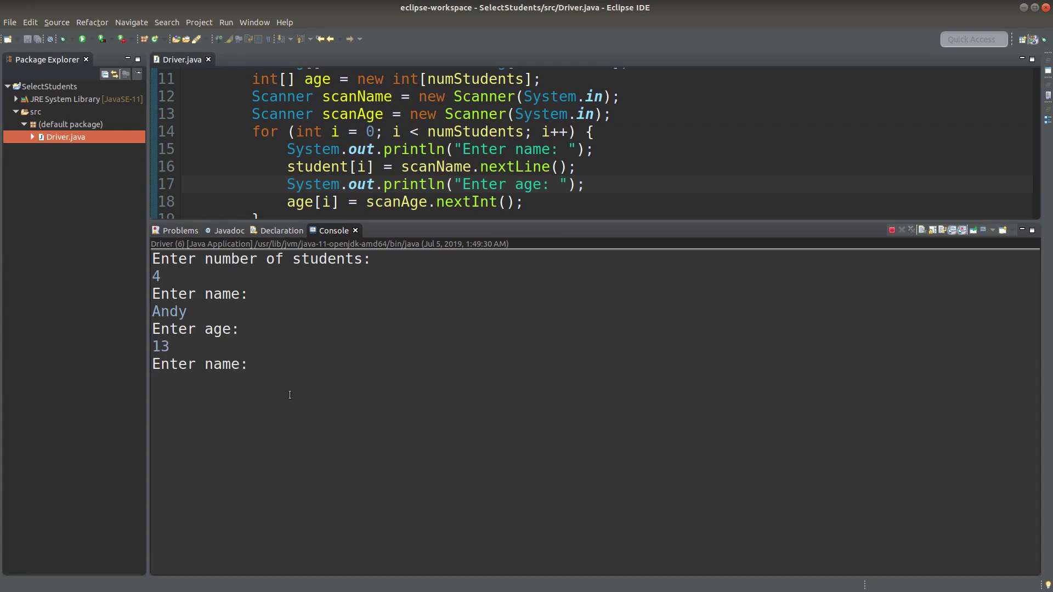
text(B)
text(onnie)
key(Return)
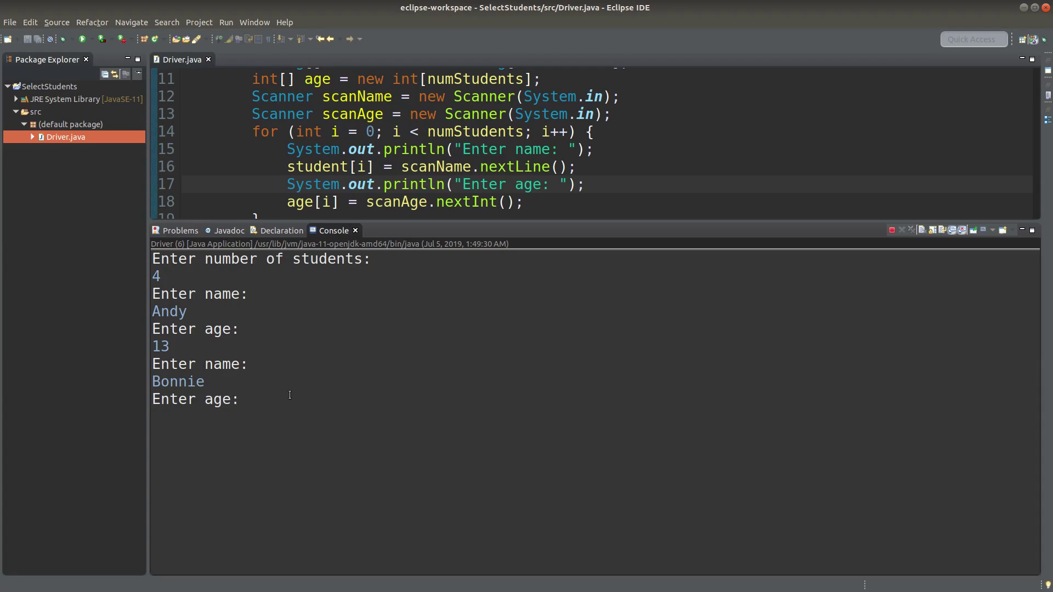
text(16)
key(Return)
text(Carol)
key(Return)
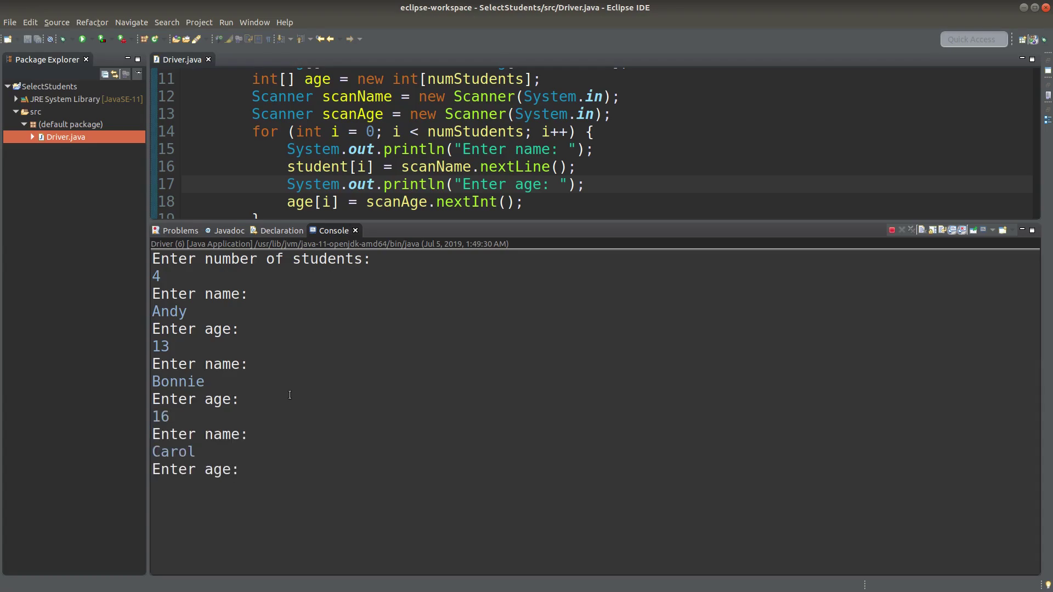
text(15)
key(Return)
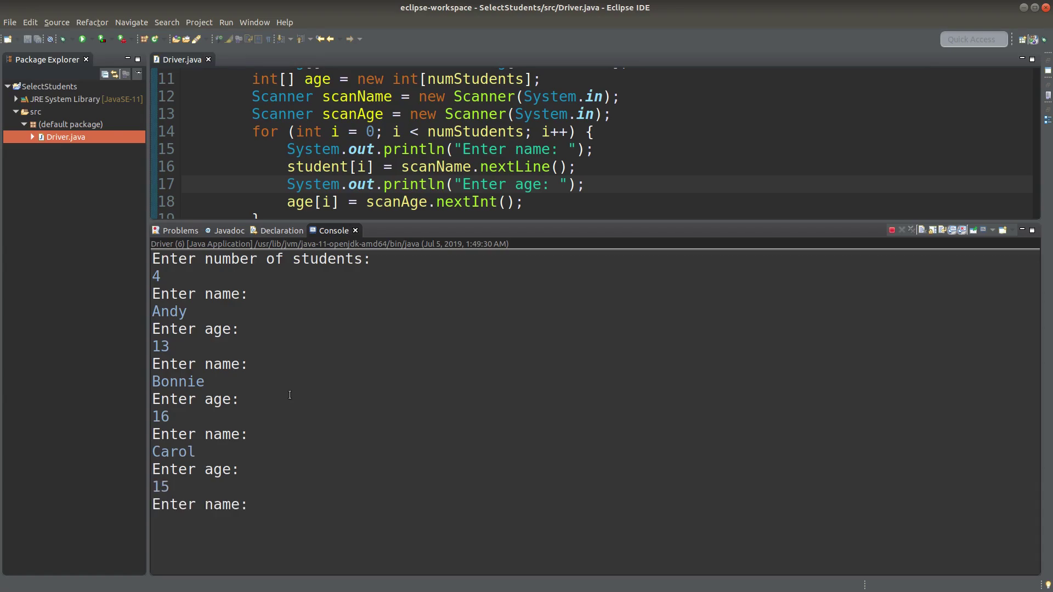
- Enlarge the console further and enter David, aged 14, to finish the input
click(494, 216)
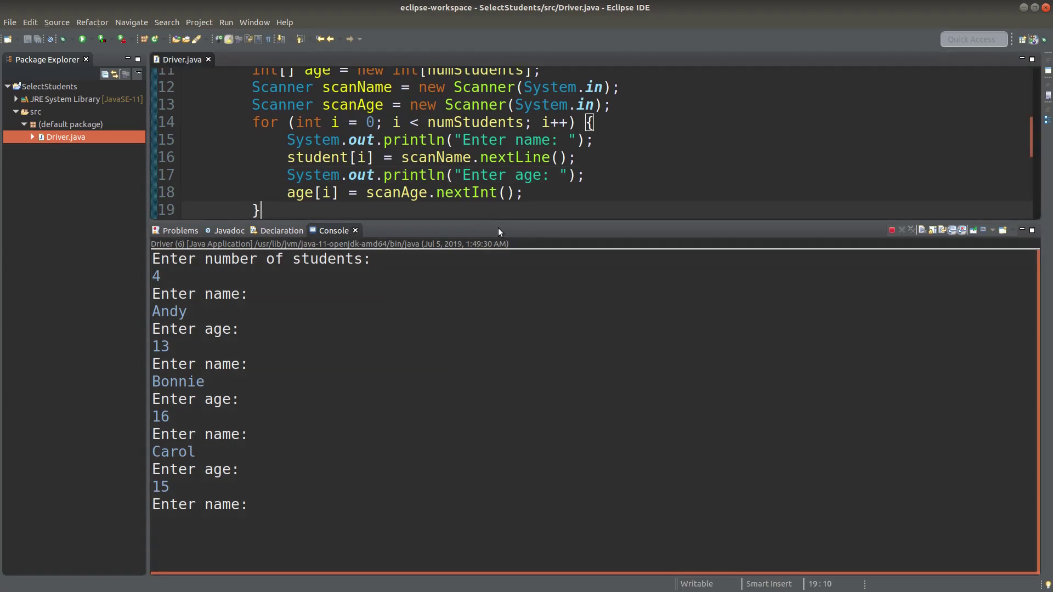
click(498, 231)
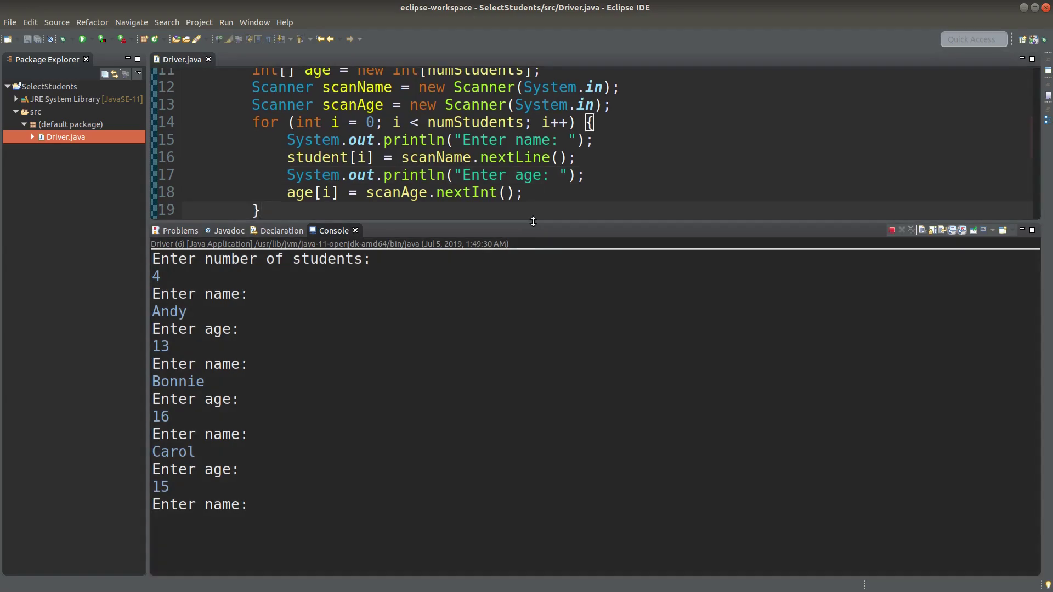
drag(532, 220, 543, 111)
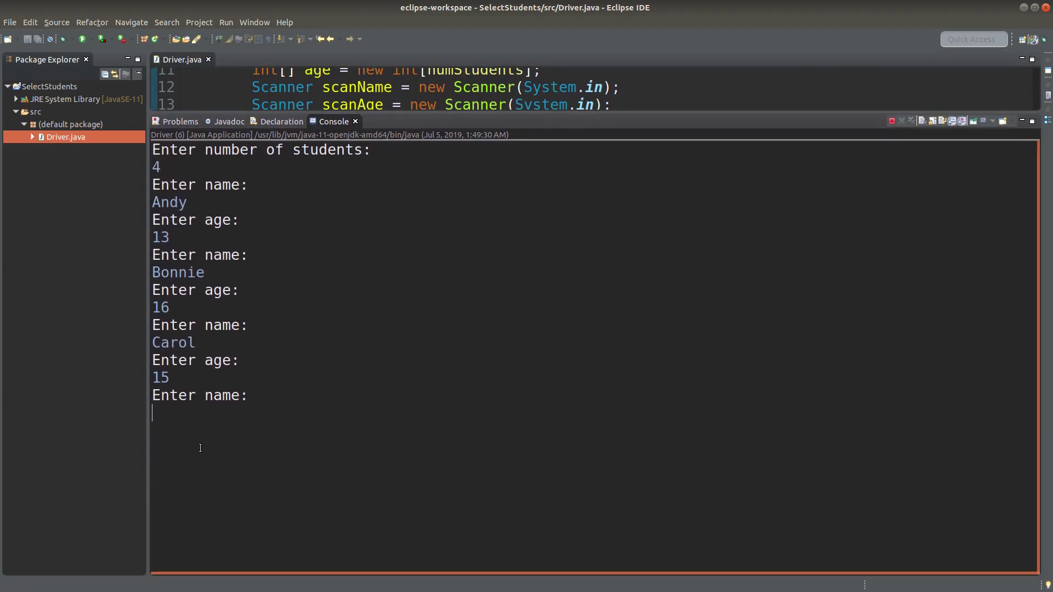
text(David)
key(Return)
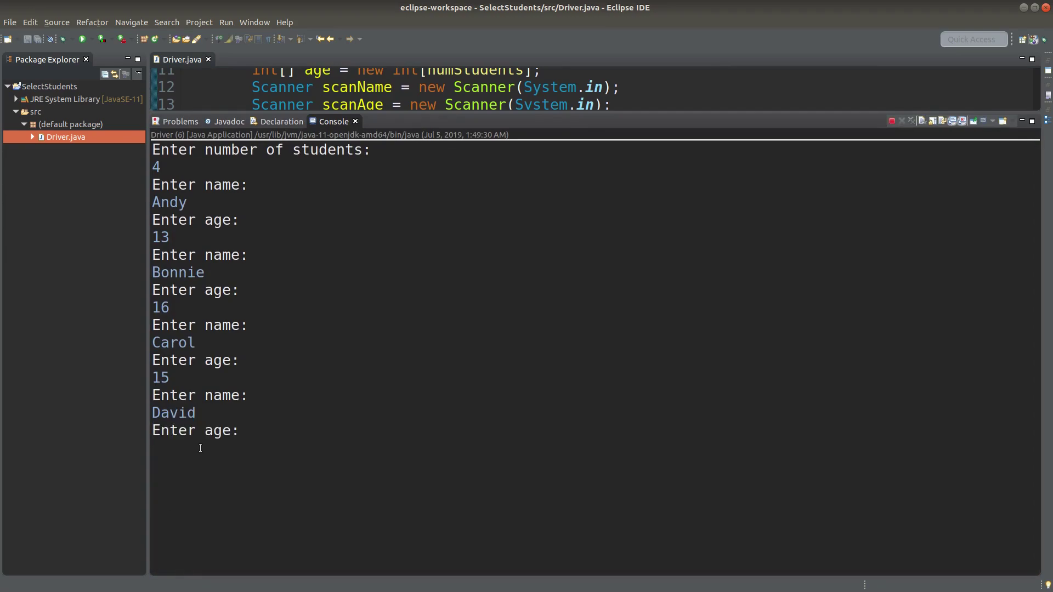
text(14)
key(Return)
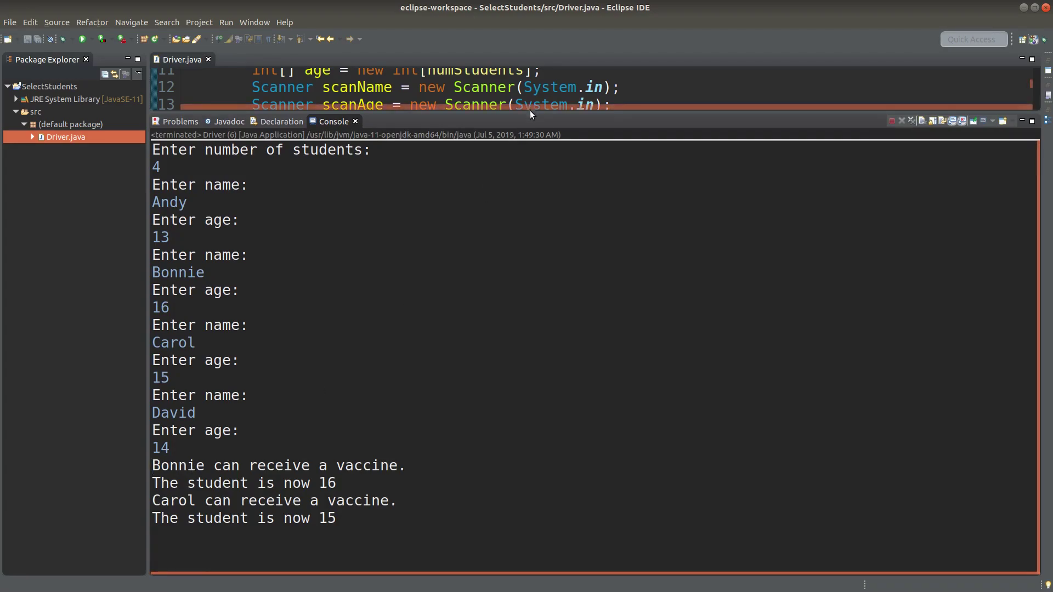
drag(533, 110, 539, 102)
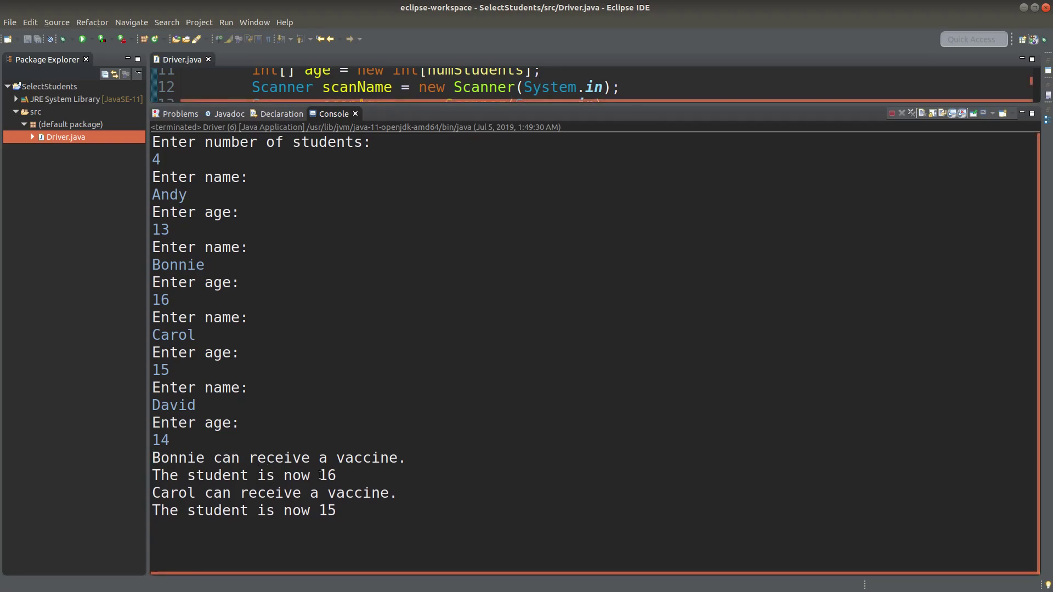
drag(322, 476, 337, 475)
click(322, 511)
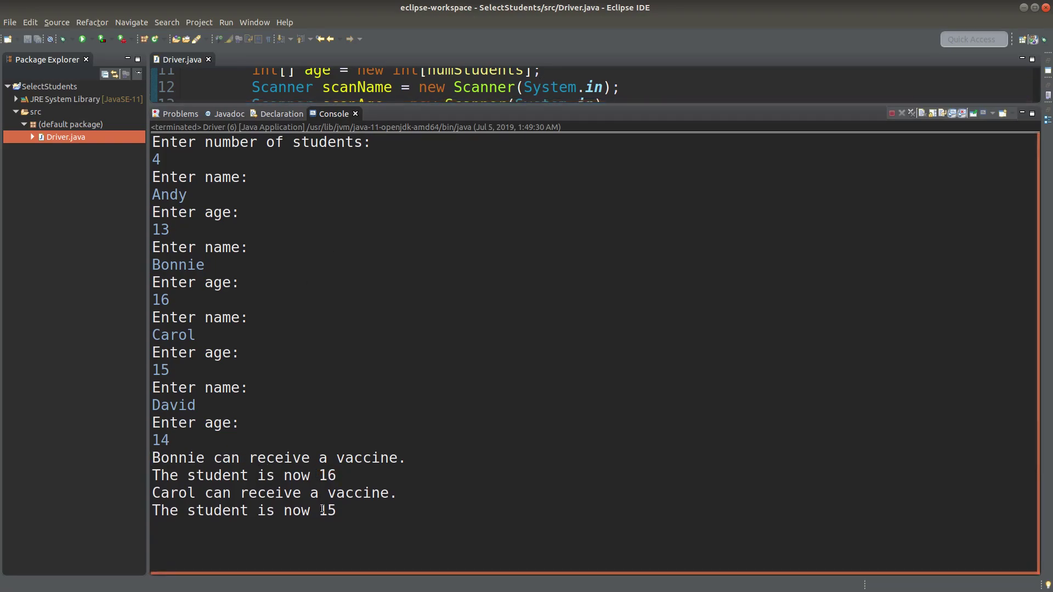
mouse_move(322, 510)
mouse_down()
mouse_move(336, 510)
mouse_move(321, 511)
mouse_up()
click(338, 511)
click(321, 510)
drag(337, 475, 319, 475)
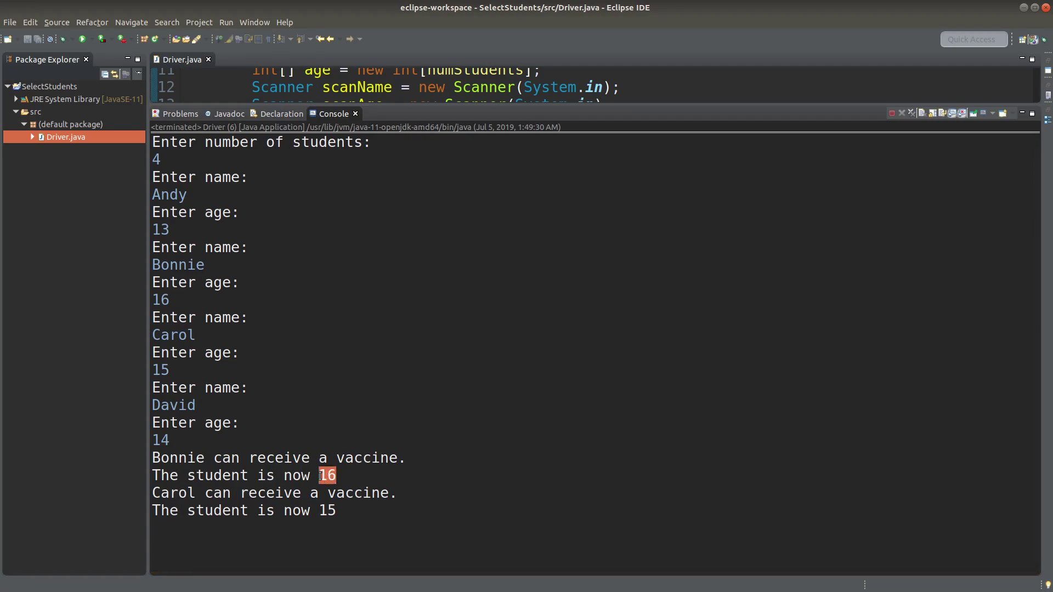
click(338, 511)
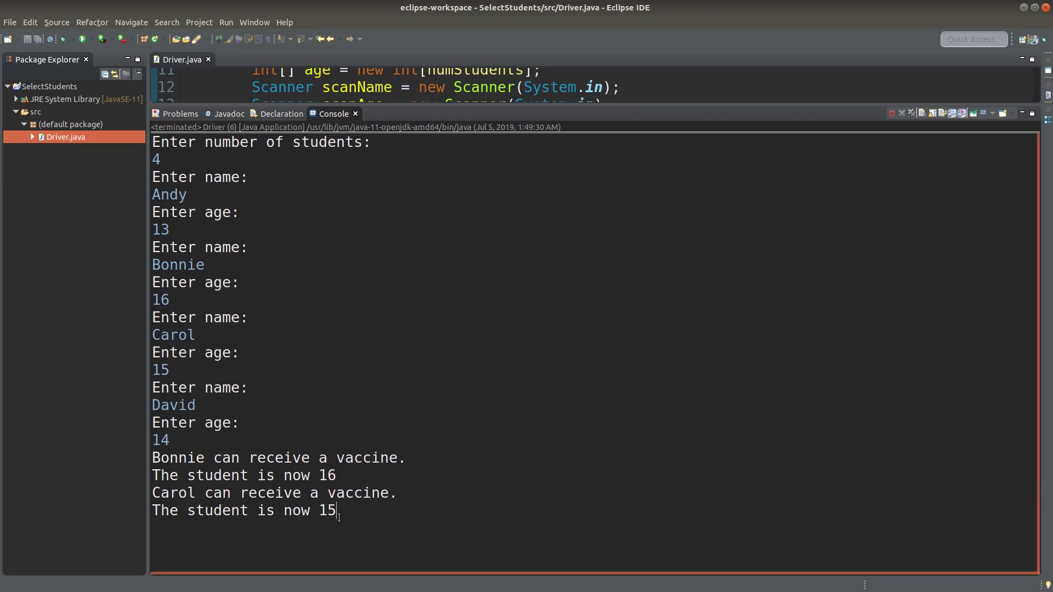